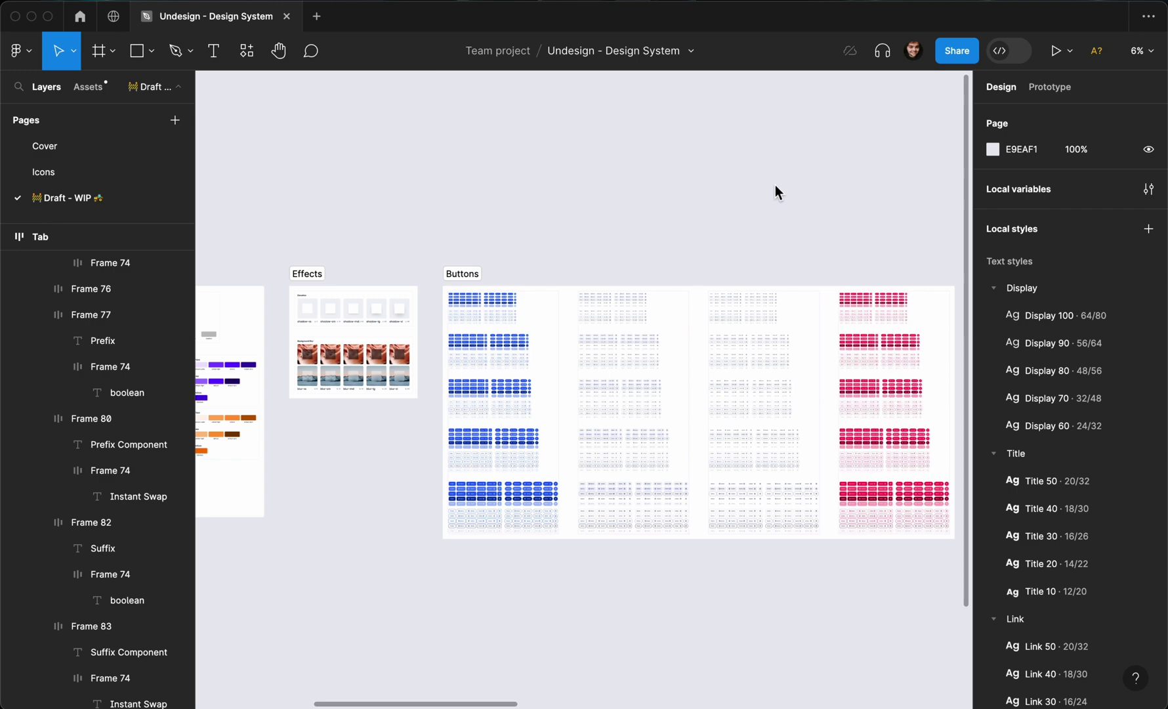
- Pan left and zoom to about 14% until the Color Tokens frame fills the view
scroll(730, 187, "down", 2)
scroll(729, 188, "left", 2)
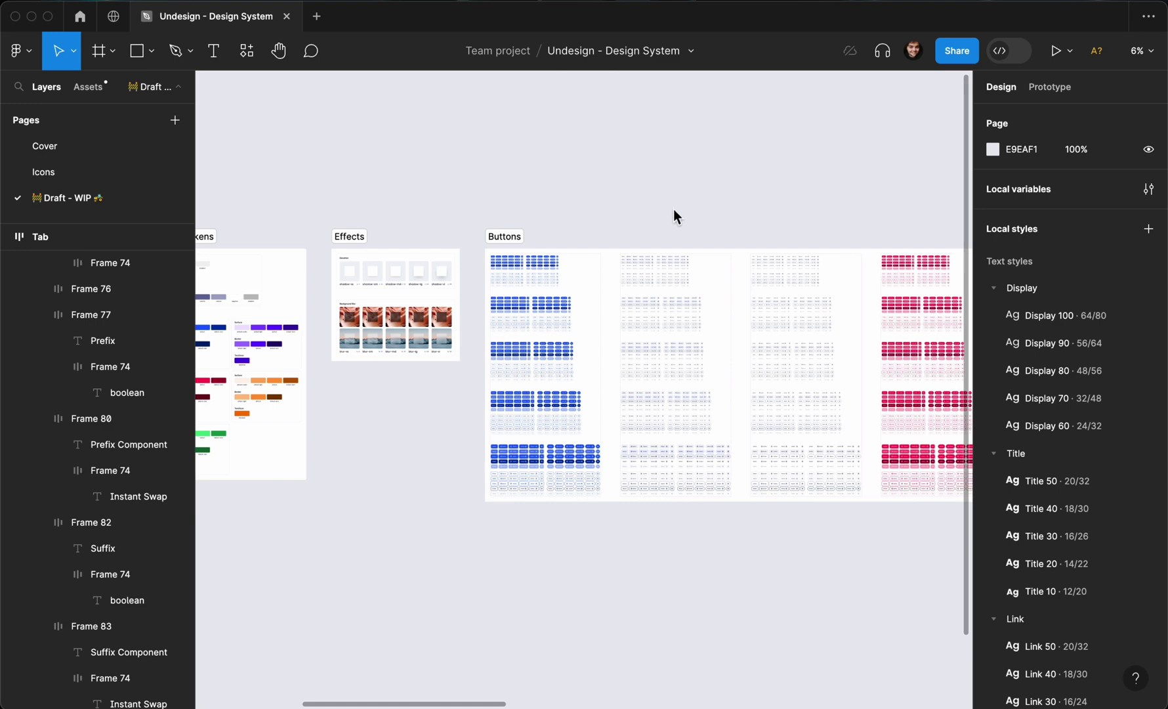
scroll(648, 196, "up", 1)
scroll(648, 195, "left", 2)
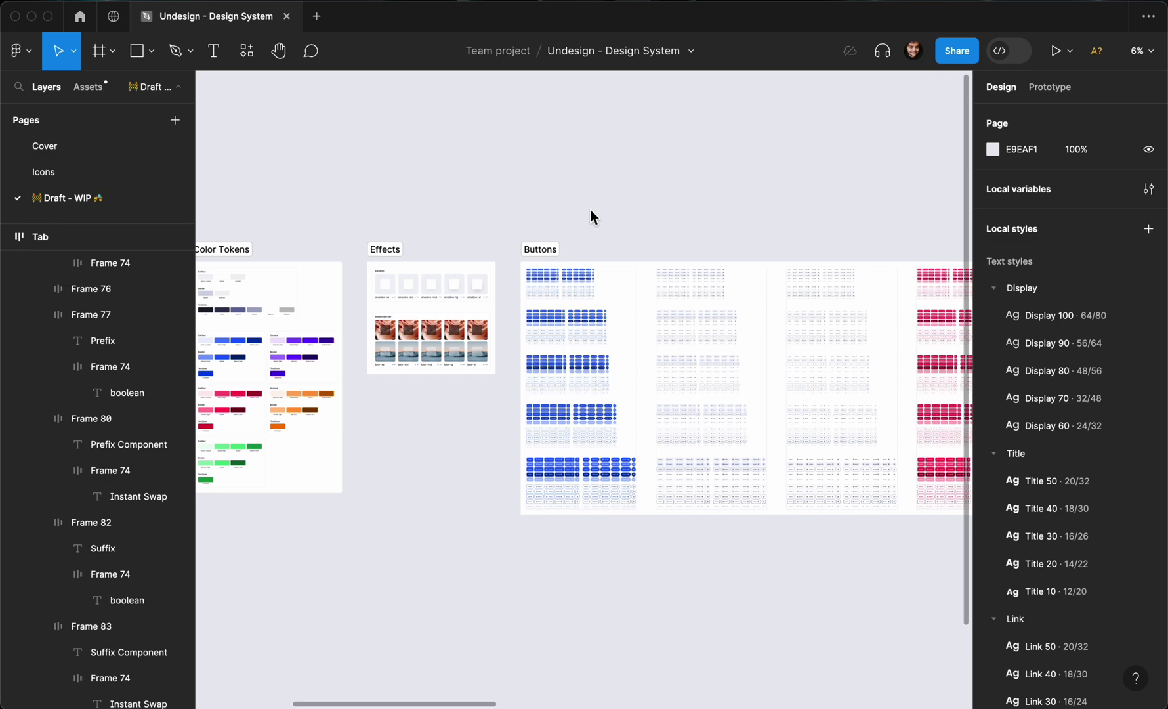
scroll(590, 213, "left", 5)
scroll(590, 213, "down", 1)
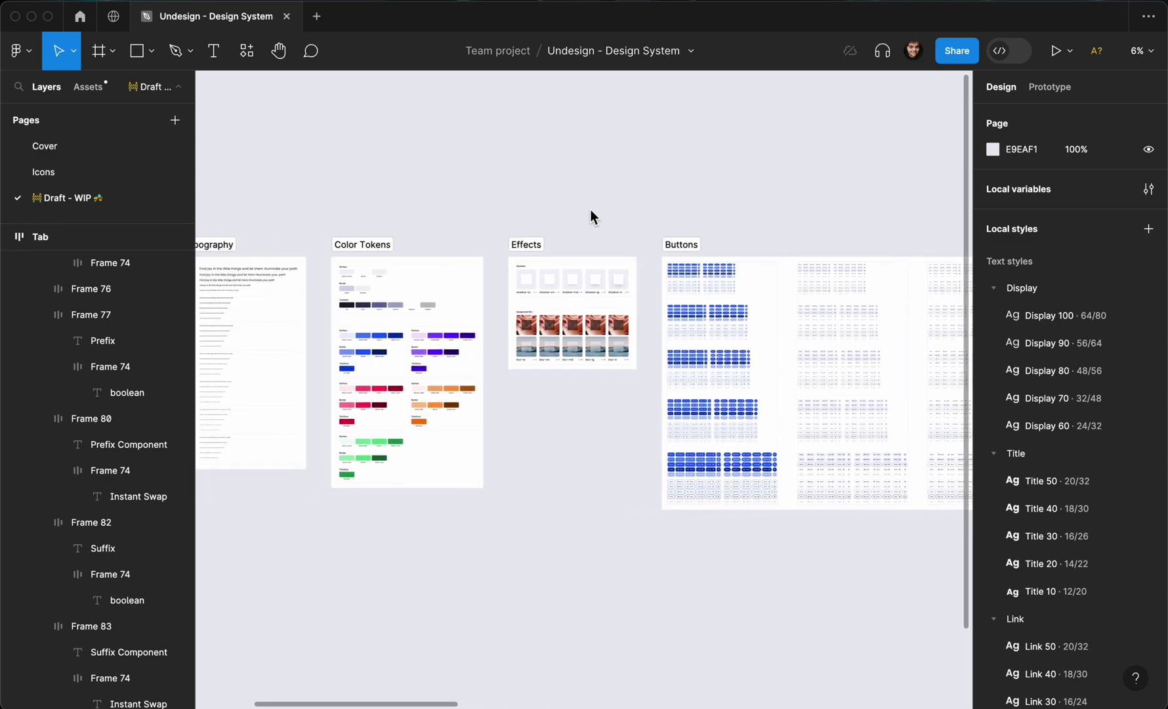
scroll(590, 214, "left", 5)
scroll(591, 213, "up", 3)
scroll(590, 214, "down", 1)
scroll(590, 213, "left", 1)
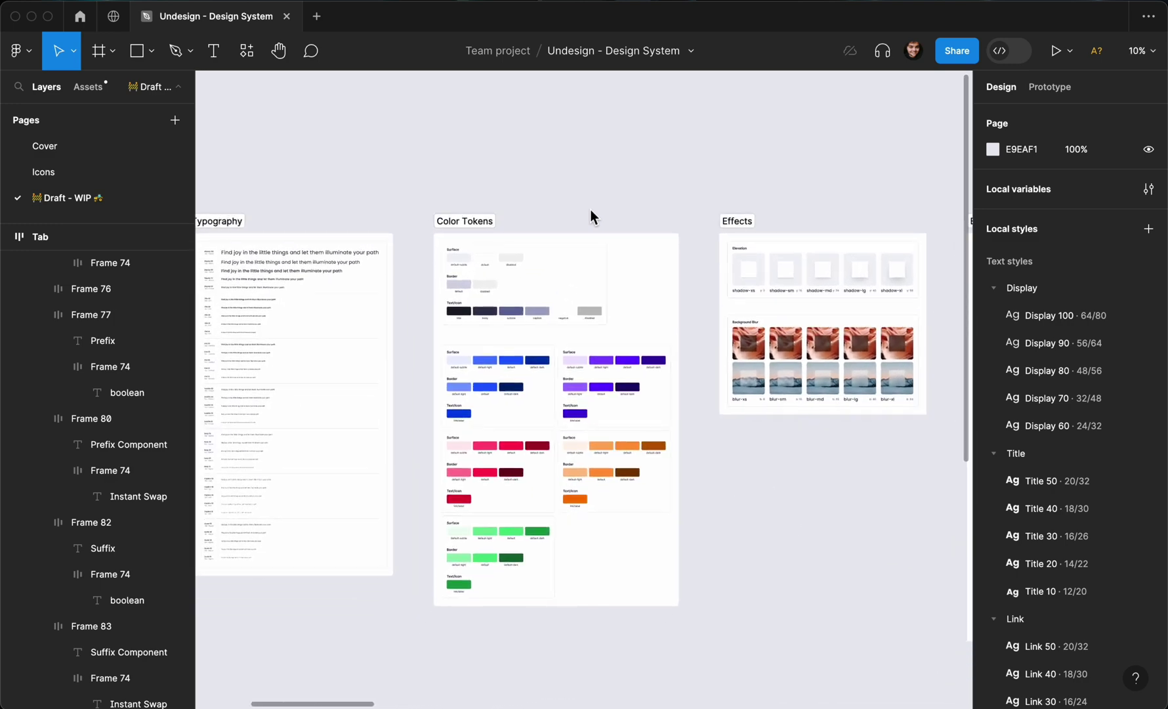
scroll(590, 209, "up", 2)
scroll(422, 244, "down", 1)
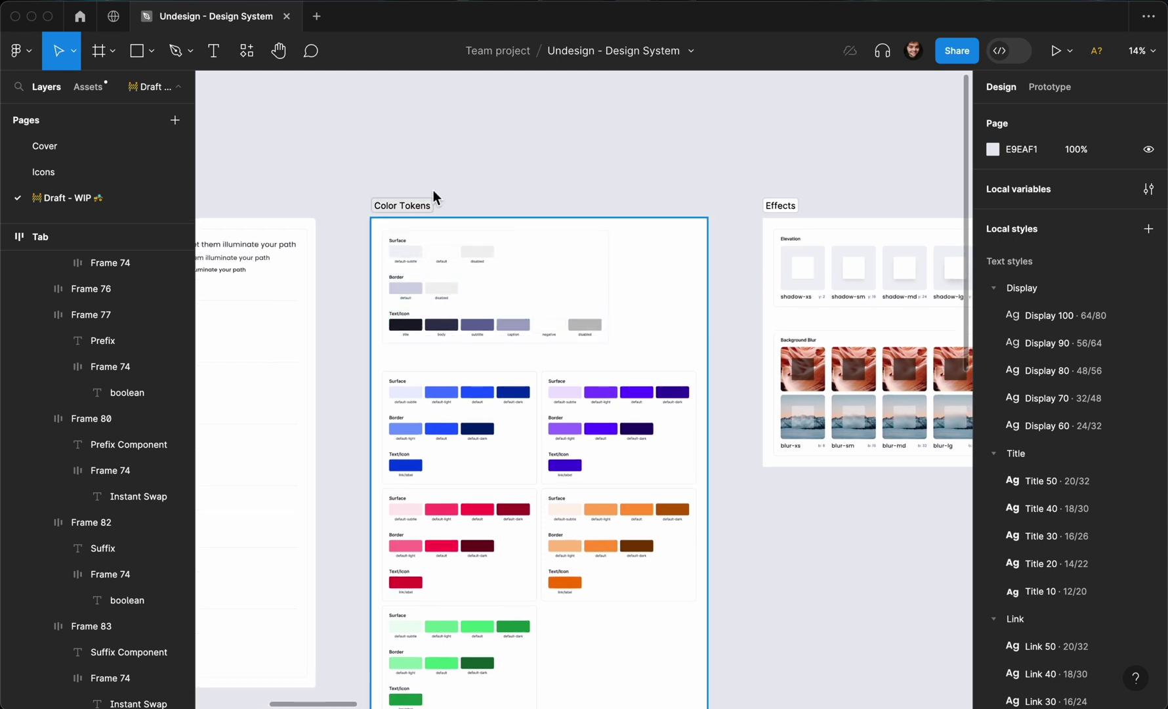
scroll(437, 181, "down", 1)
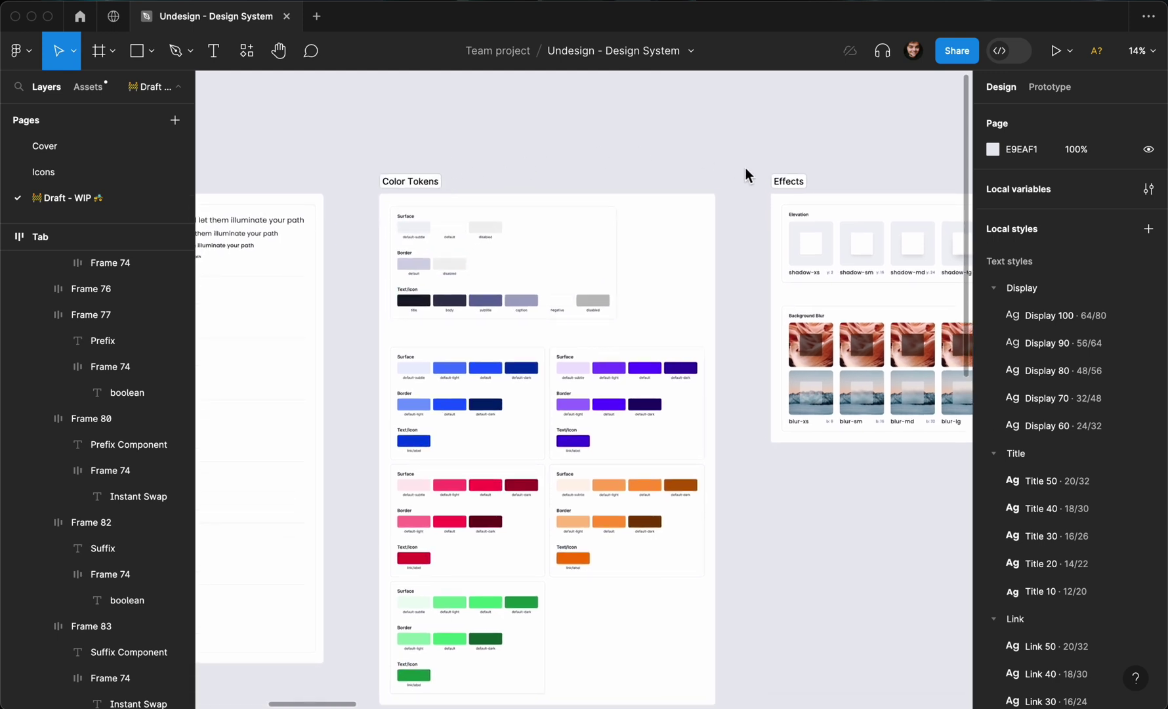
- In Local variables, switch to the Tokens collection and rename its existing mode to Light Mode
left_click(1147, 188)
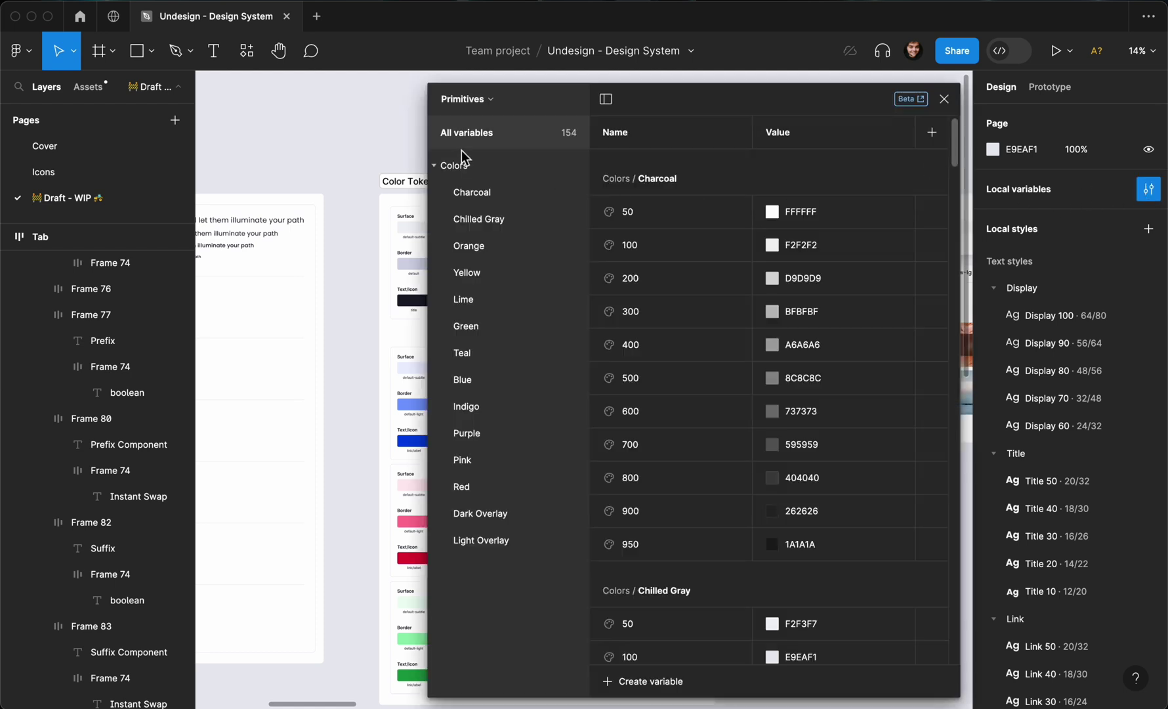
left_click(481, 100)
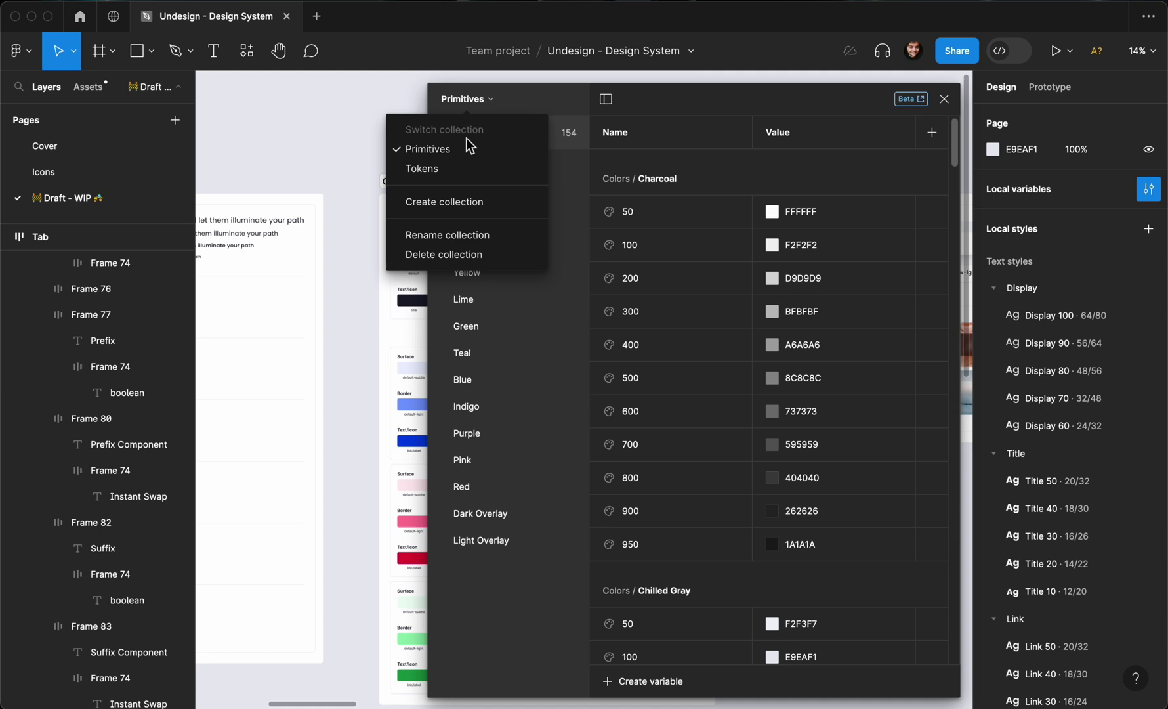
left_click(451, 170)
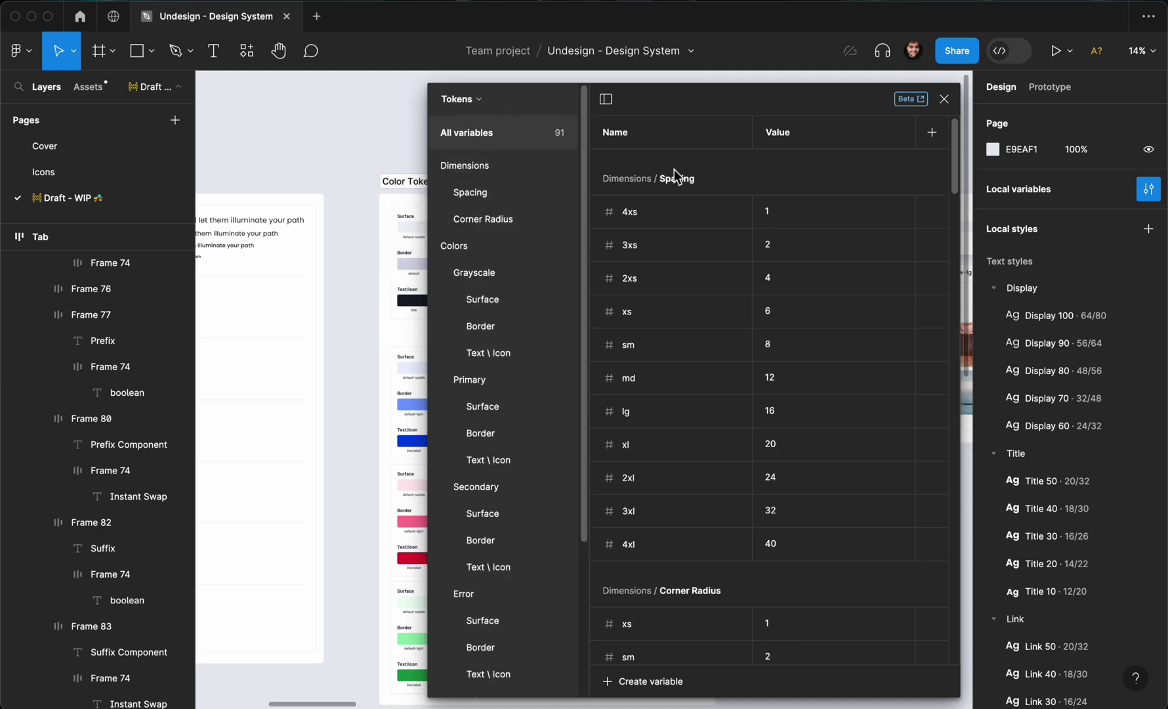
double_click(776, 132)
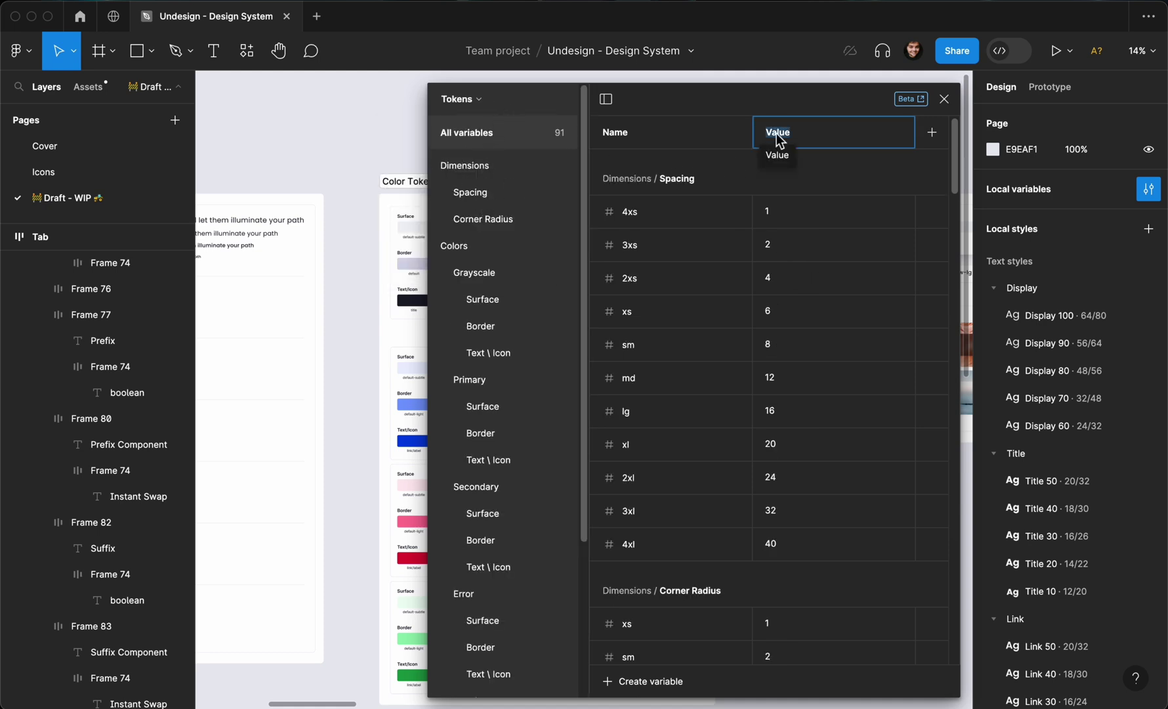
type("Light MOde")
key("BackSpace")
key("BackSpace")
key("BackSpace")
type("ode")
- Add a second mode to the Tokens collection named Dark Mode
left_click(932, 133)
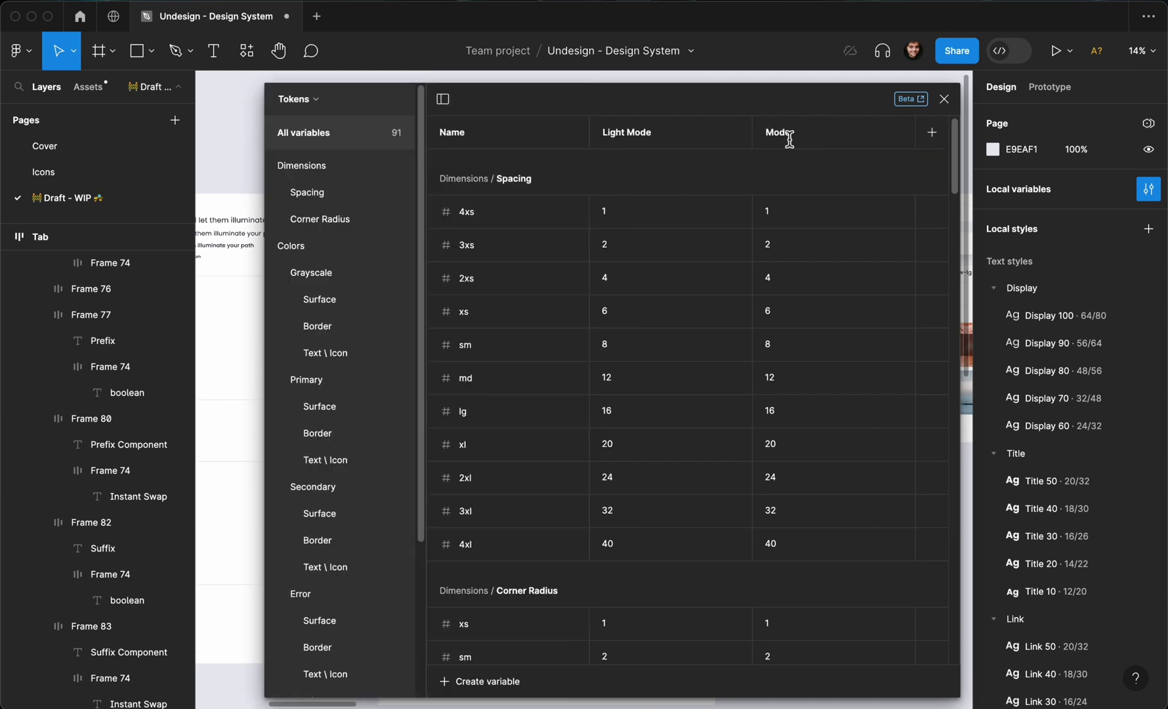
double_click(789, 138)
type("Dark")
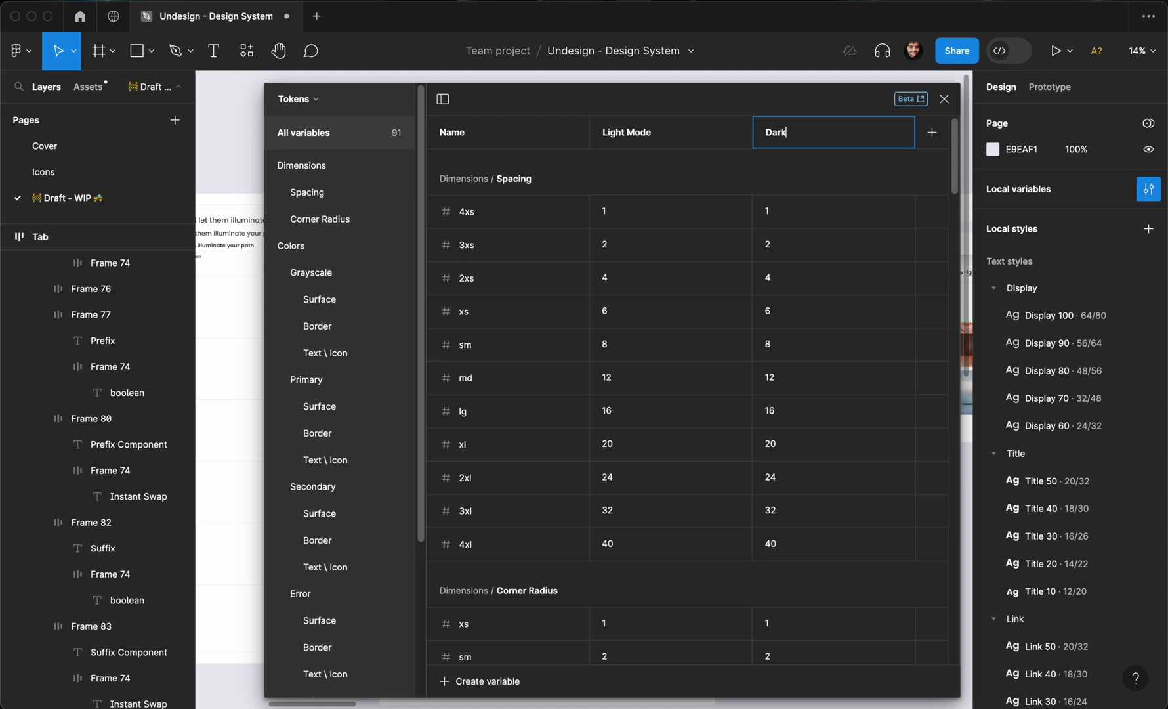
type(" Mode")
key("Return")
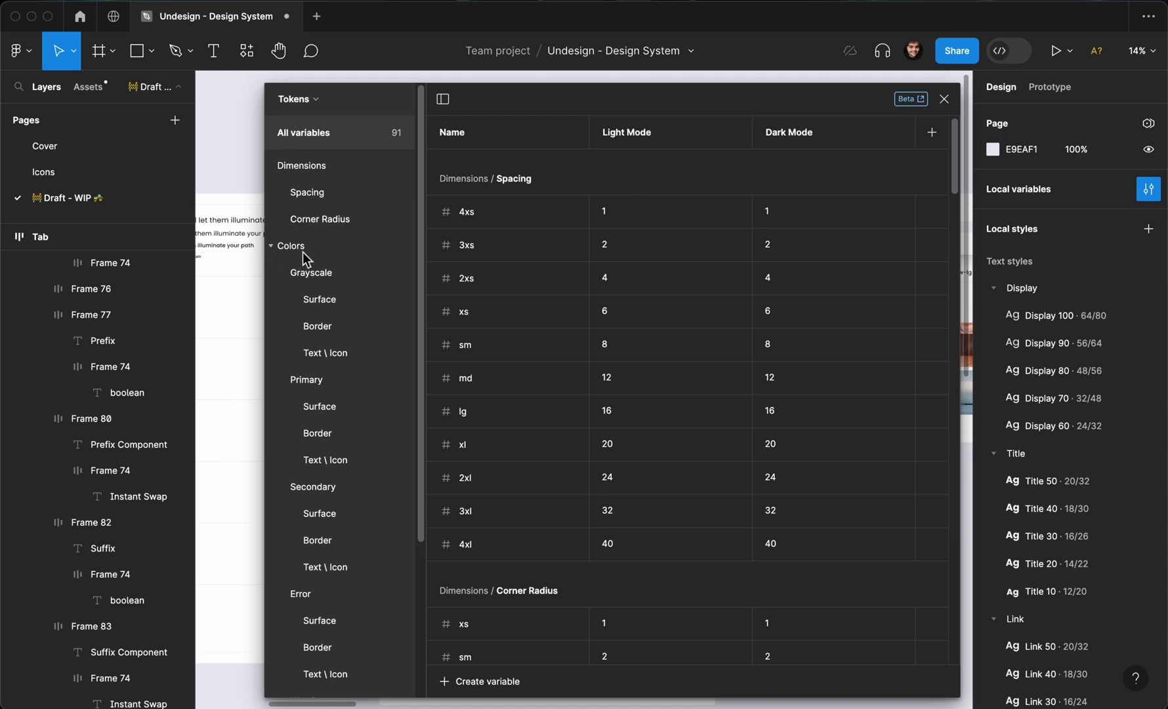
- Under Colors, set the Dark Mode values of Surface default-subtle to Chilled Gray/950 and default-light to Chilled Gray/800
left_click(303, 254)
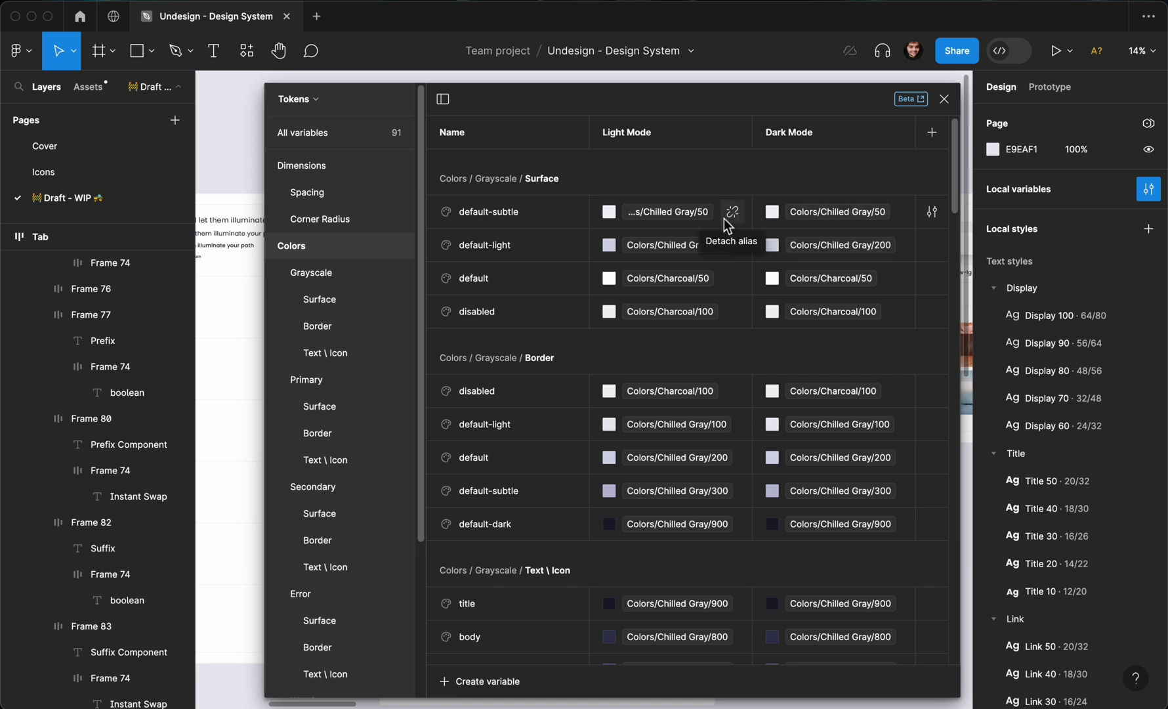
left_click(815, 213)
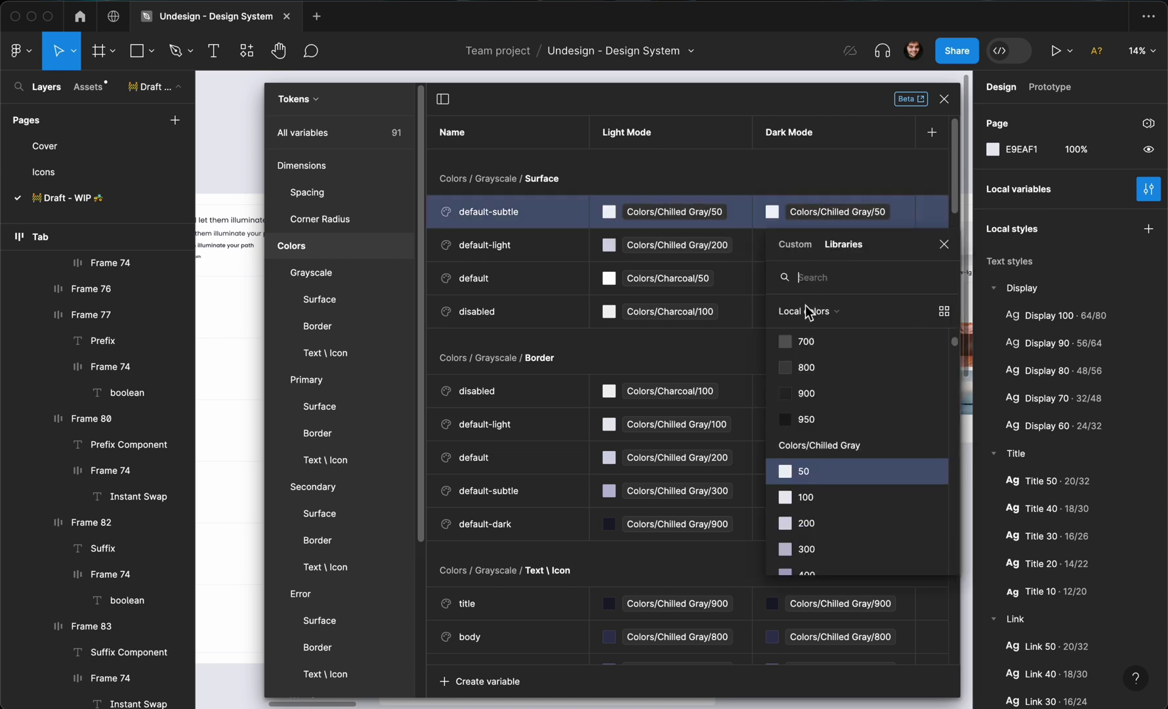
scroll(812, 435, "down", 1)
scroll(812, 435, "down", 5)
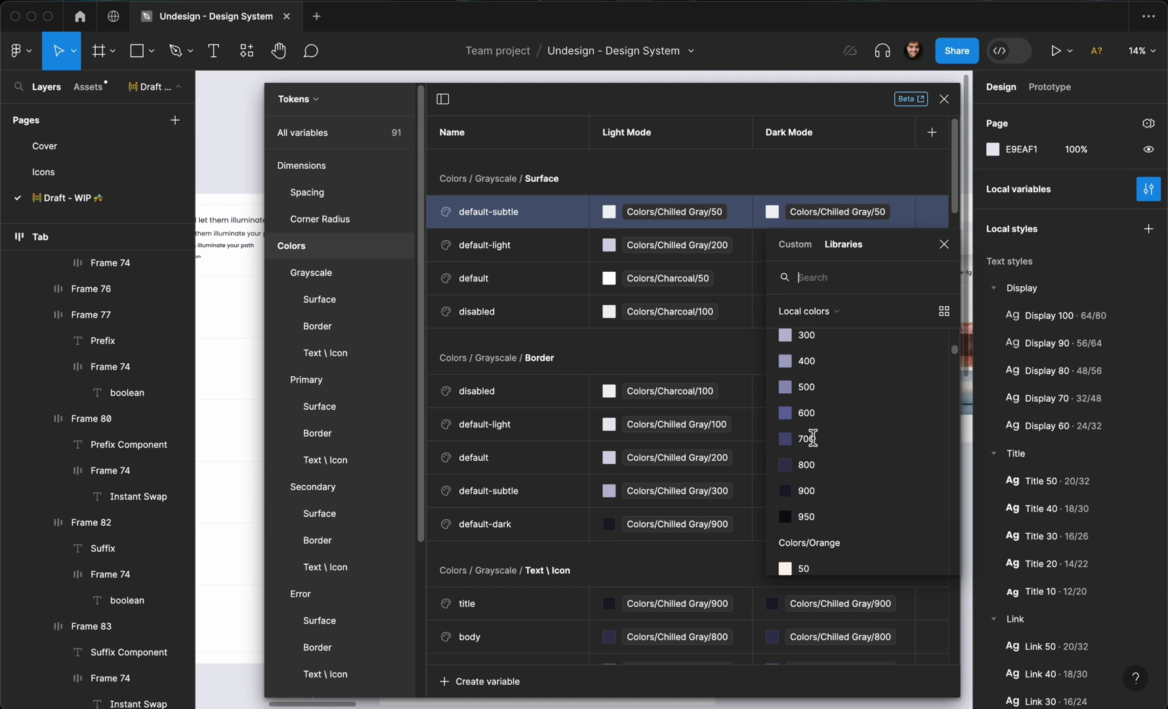
left_click(799, 517)
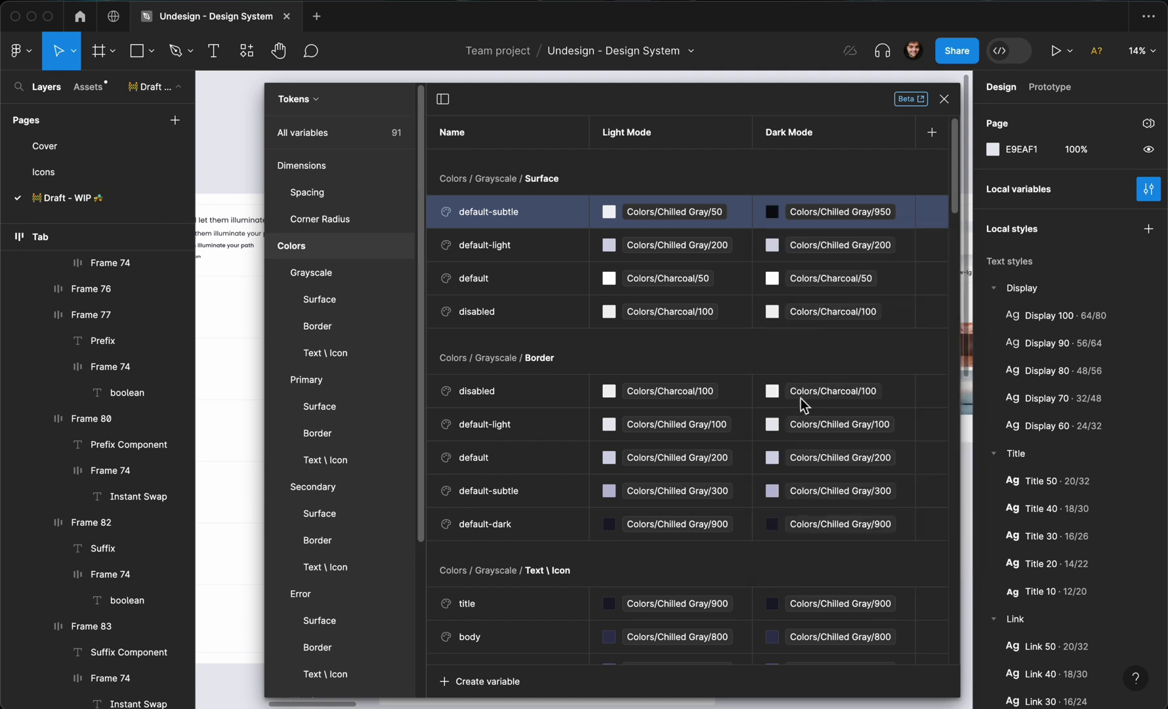
left_click(851, 245)
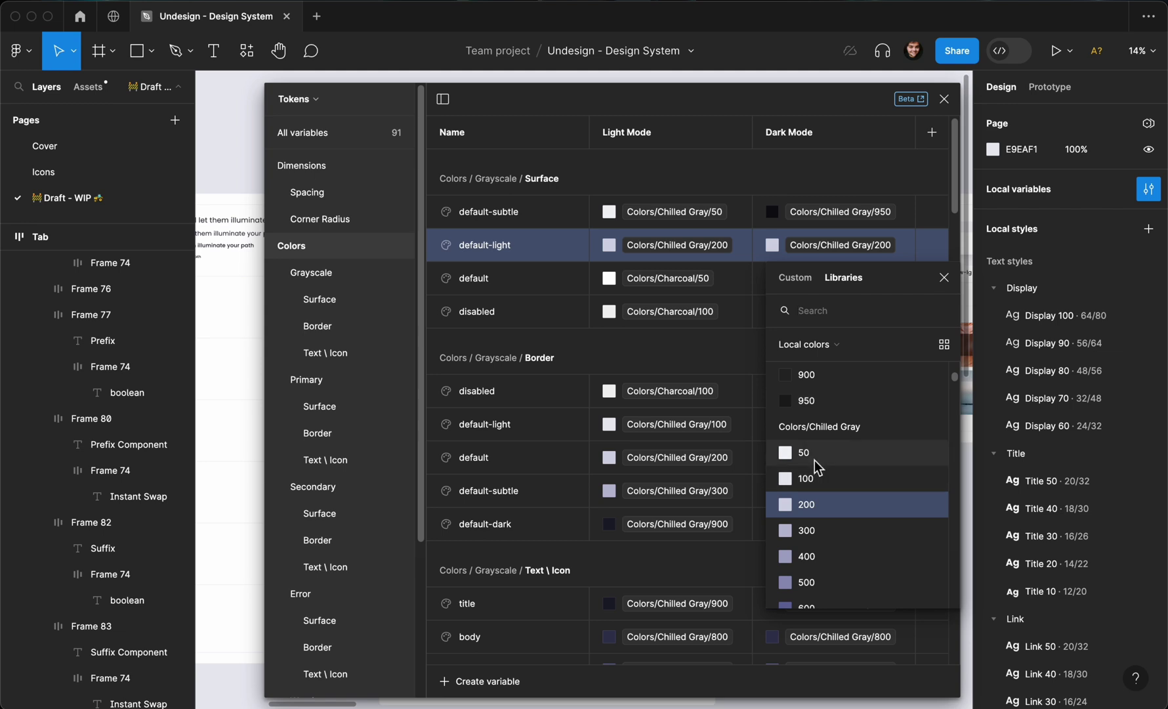
scroll(809, 509, "down", 1)
scroll(808, 509, "down", 5)
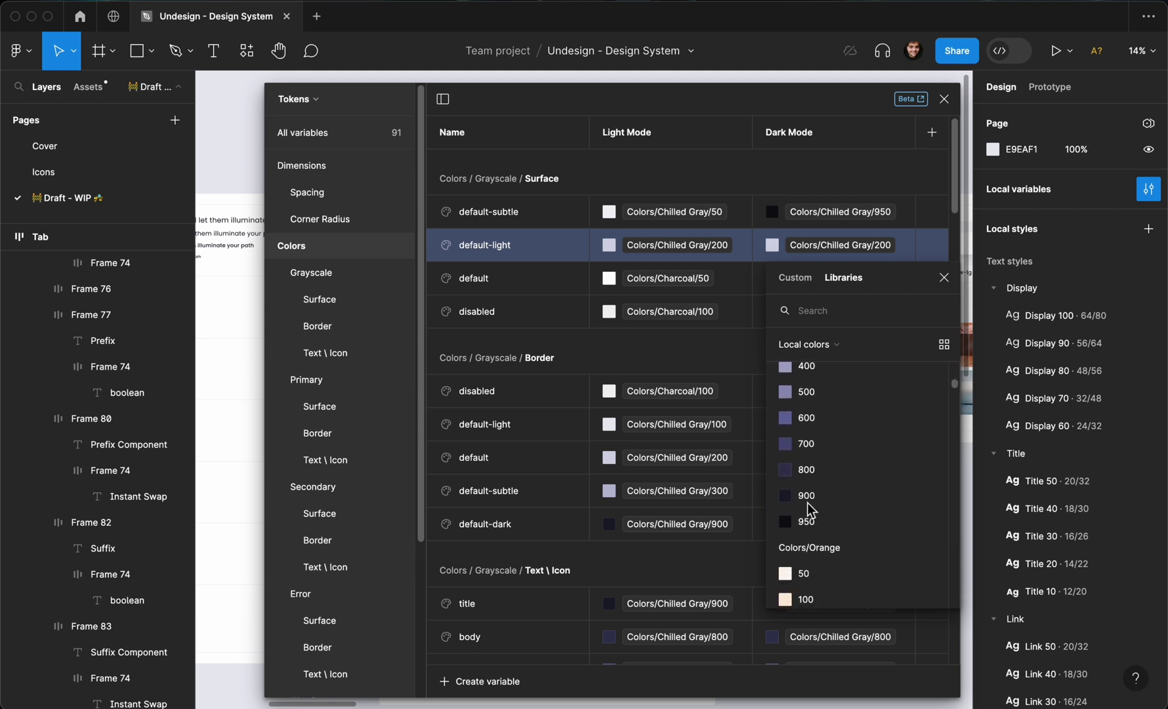
left_click(829, 468)
- Set the Dark Mode values of Surface default to Charcoal/950 and disabled to Charcoal/900
left_click(830, 278)
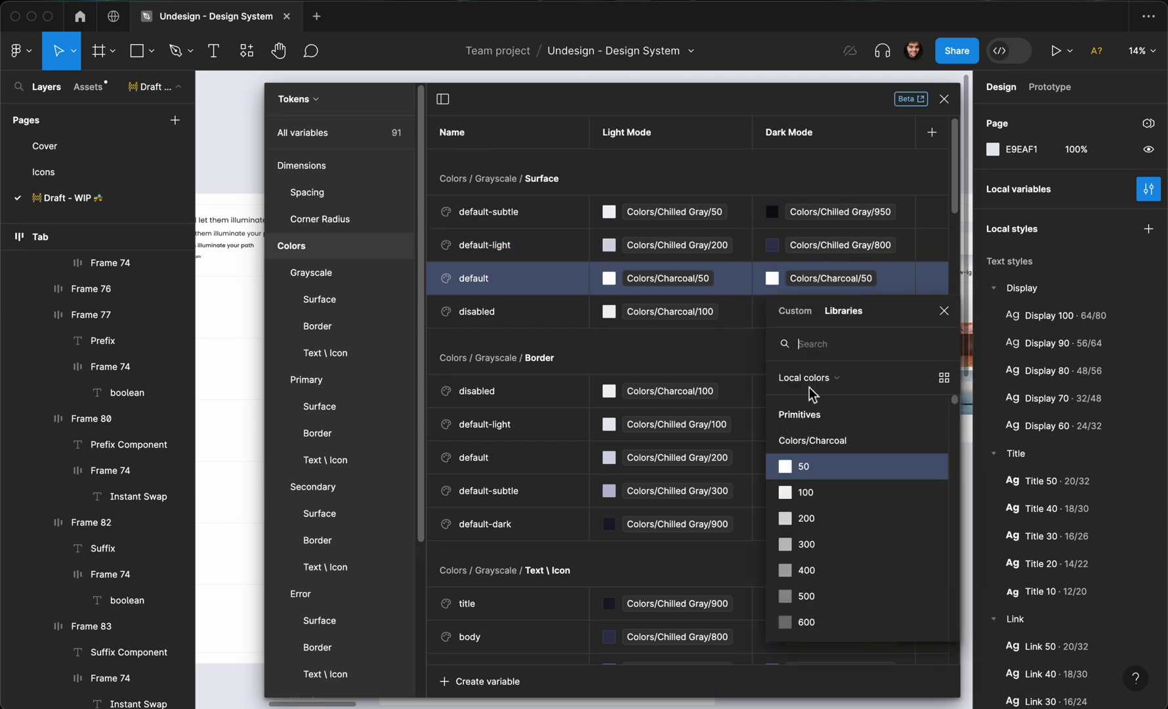
scroll(801, 479, "down", 6)
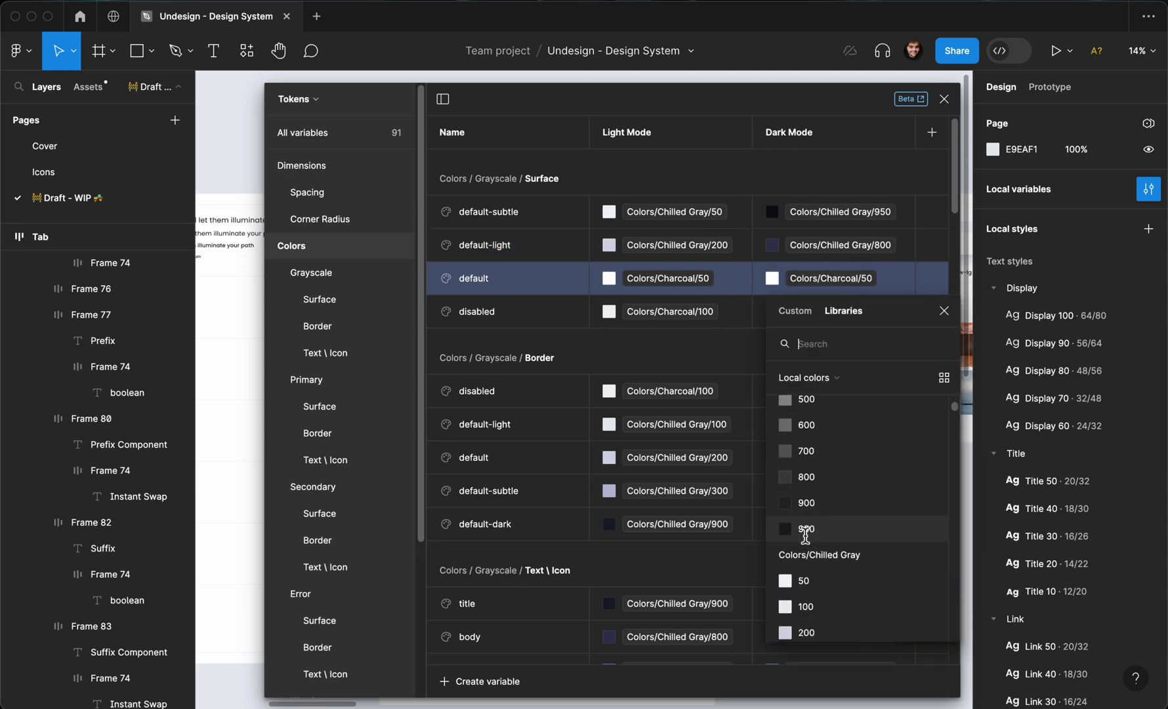
left_click(806, 530)
left_click(840, 311)
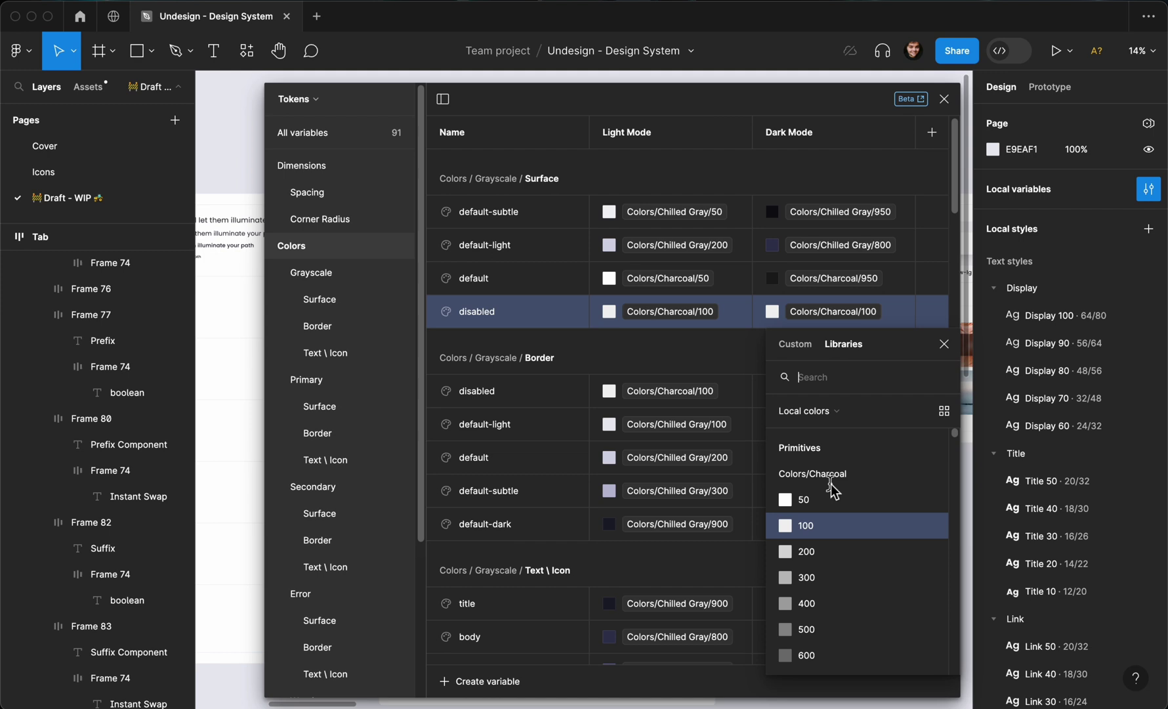
scroll(832, 489, "down", 5)
left_click(810, 532)
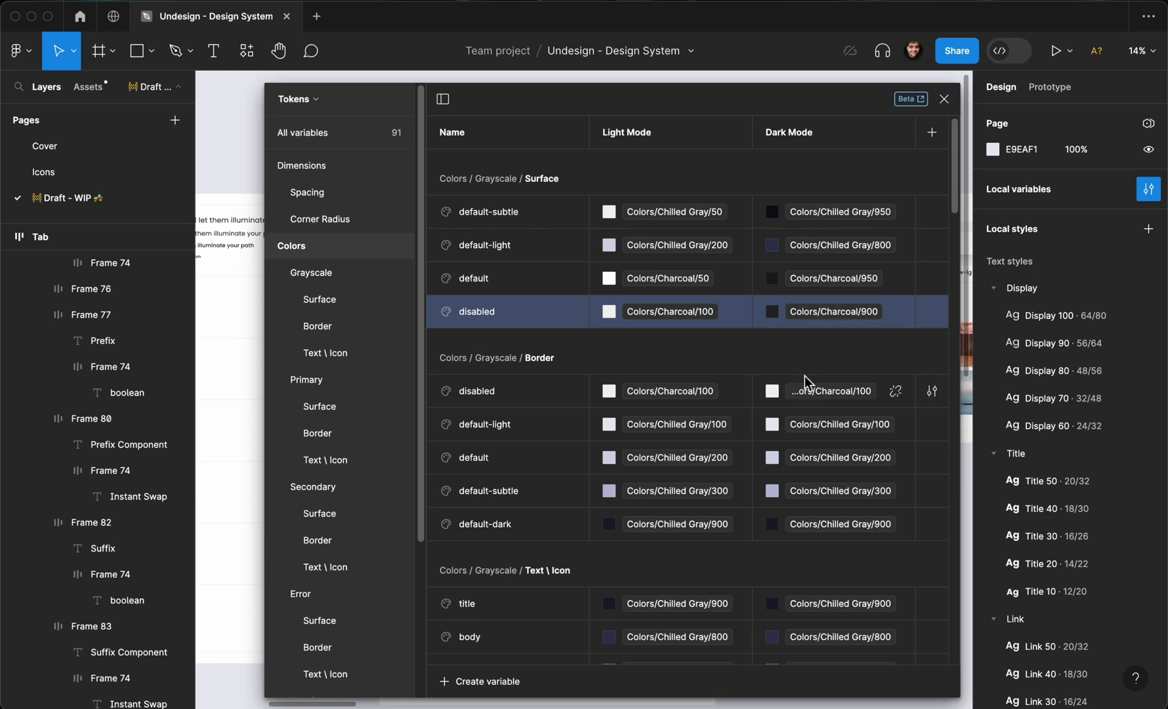
- Set Border disabled's Dark Mode value to Charcoal/900 and default-light's to Chilled Gray/900
scroll(795, 349, "down", 2)
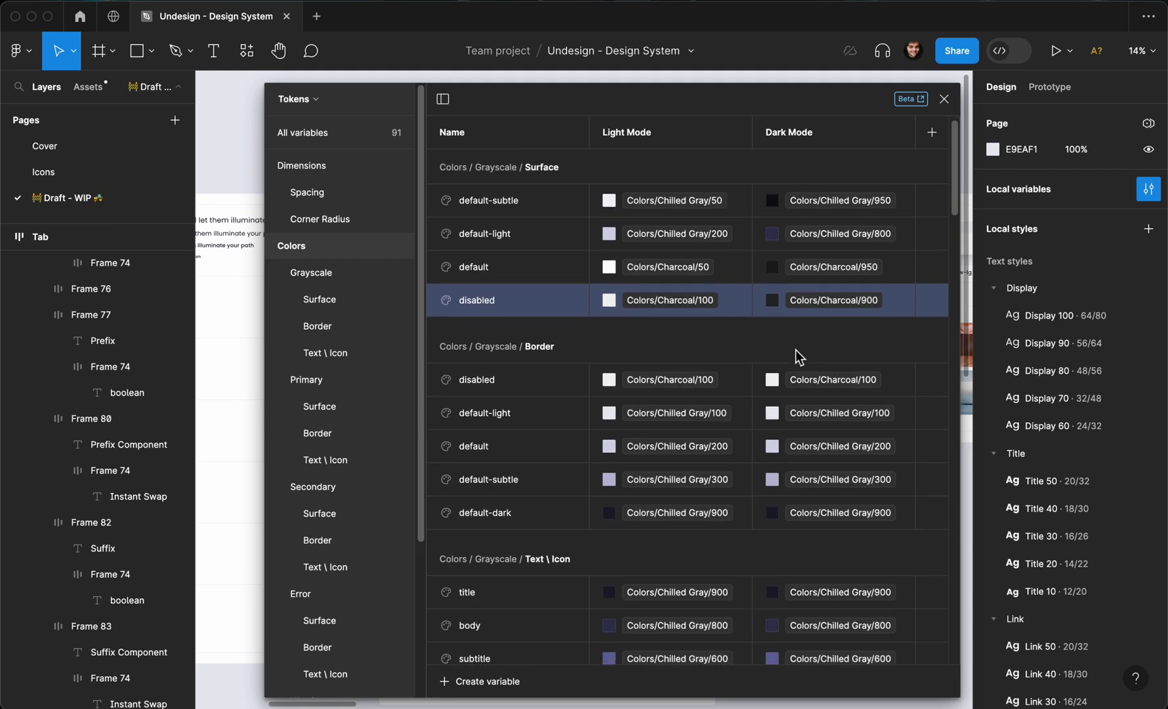
left_click(807, 381)
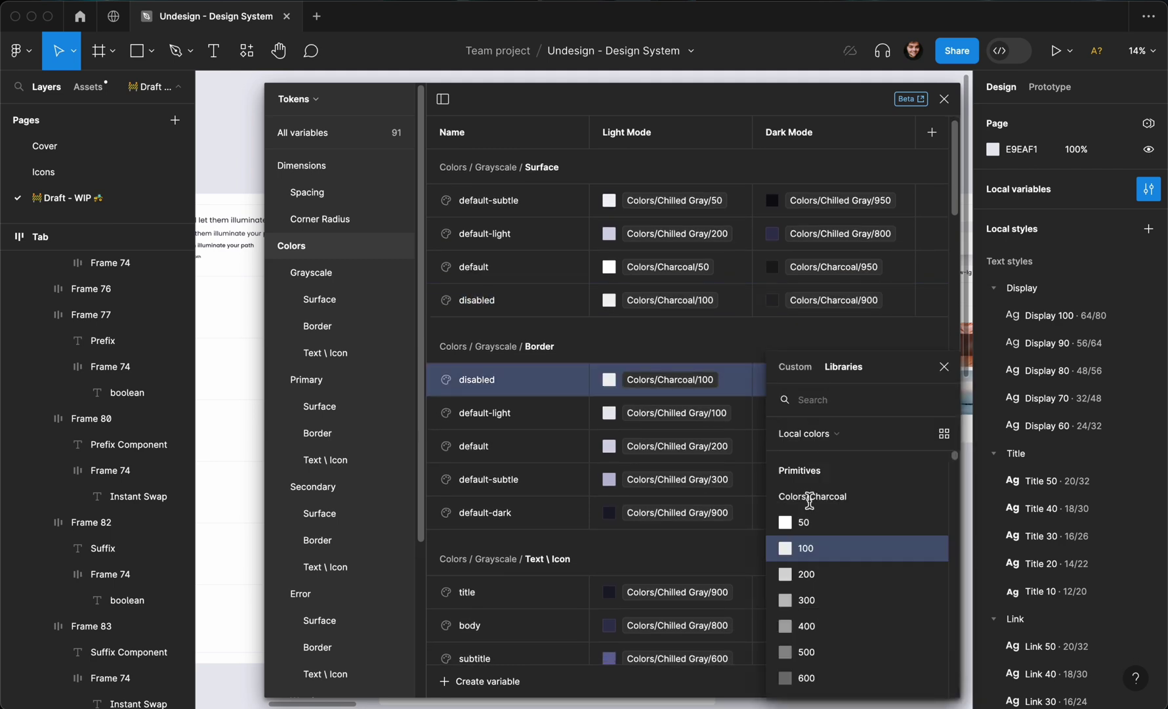
scroll(809, 499, "down", 4)
left_click(810, 564)
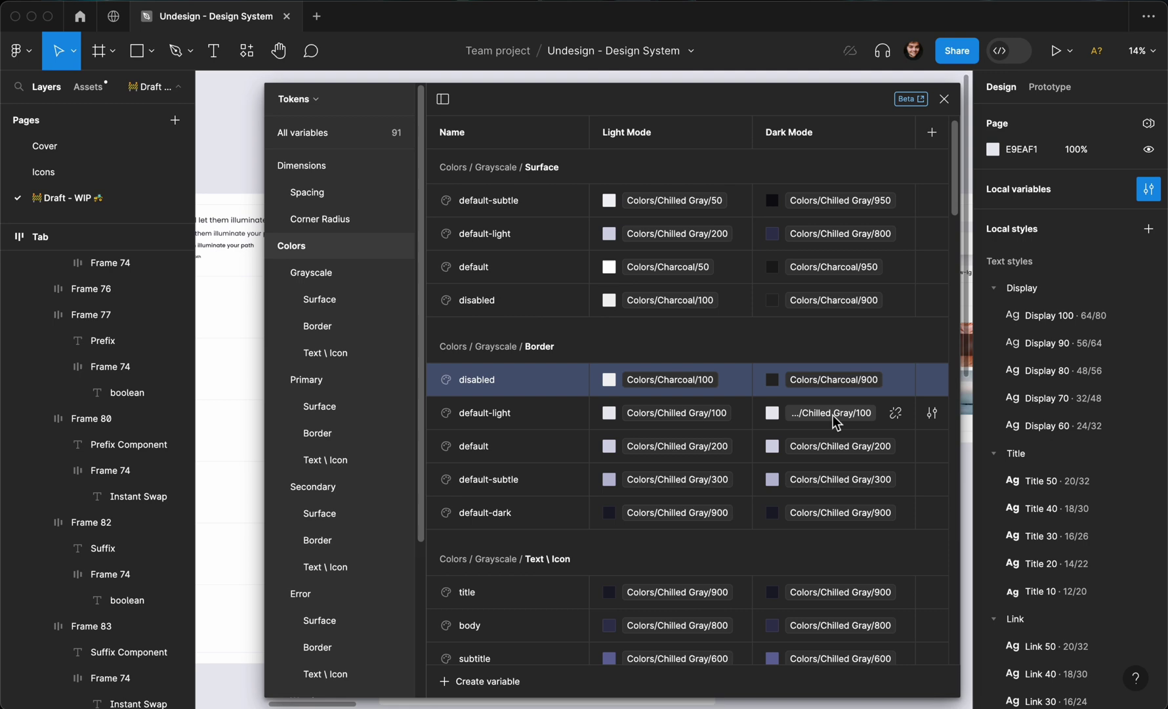
left_click(834, 411)
scroll(812, 508, "down", 3)
scroll(811, 506, "down", 2)
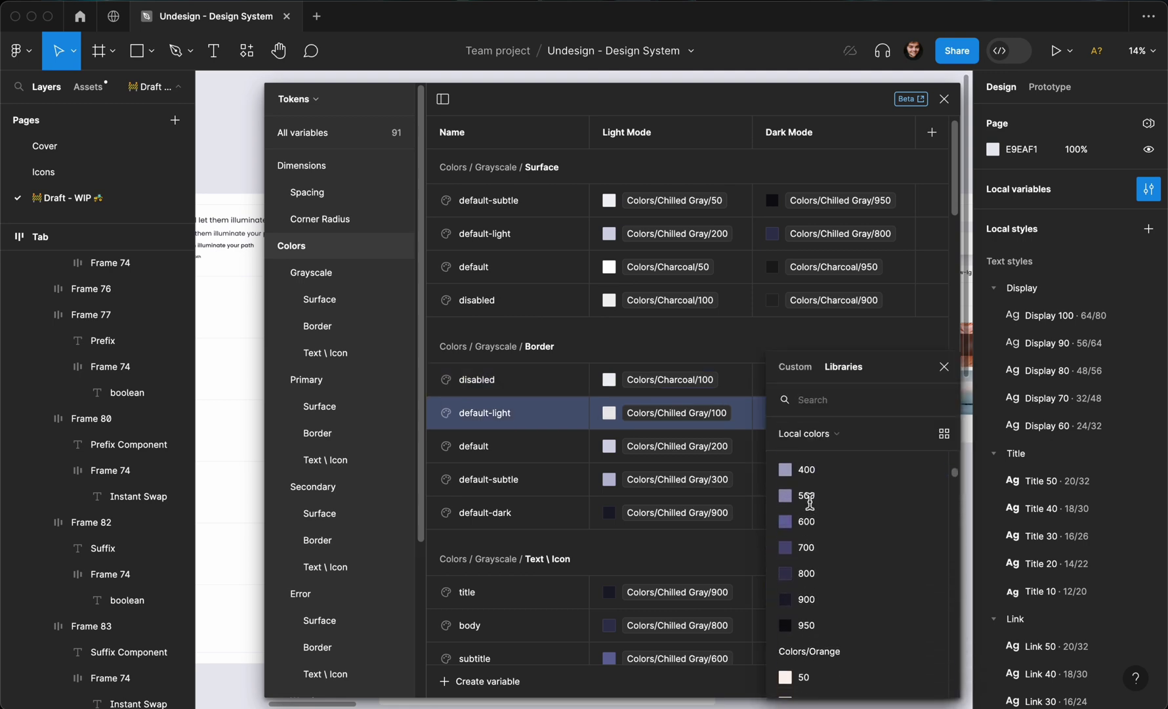
left_click(829, 518)
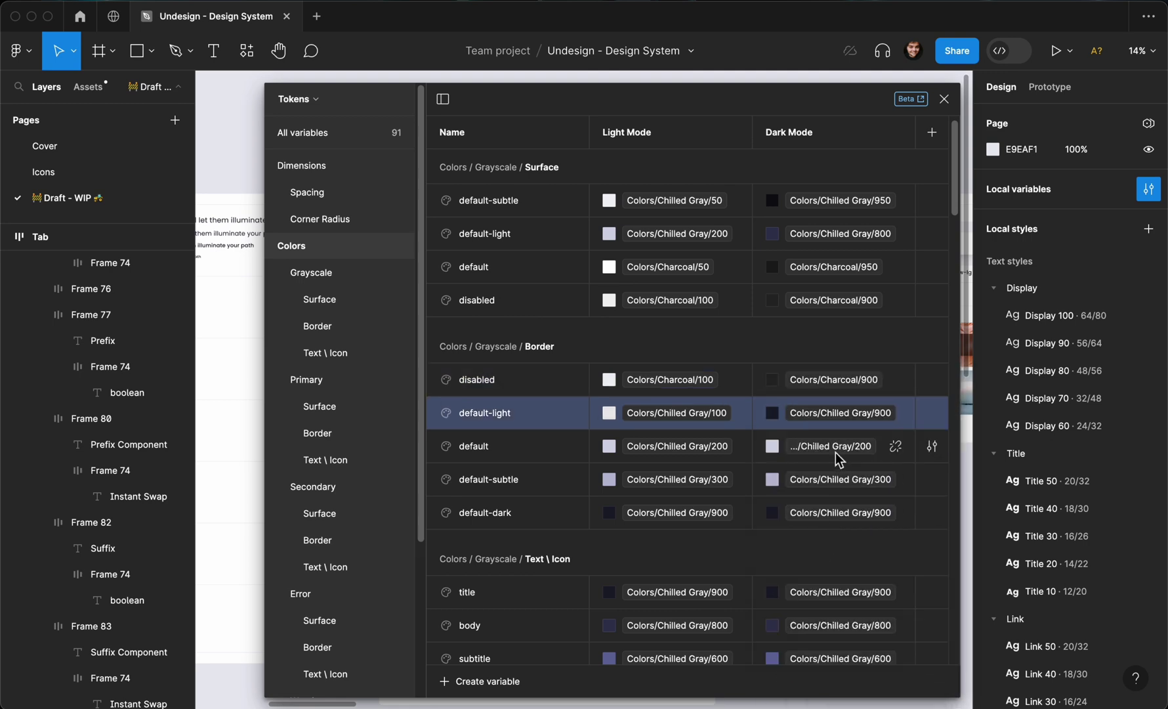
- Set Border default's Dark Mode value to Chilled Gray/800 and default-subtle's to Chilled Gray/700
left_click(836, 448)
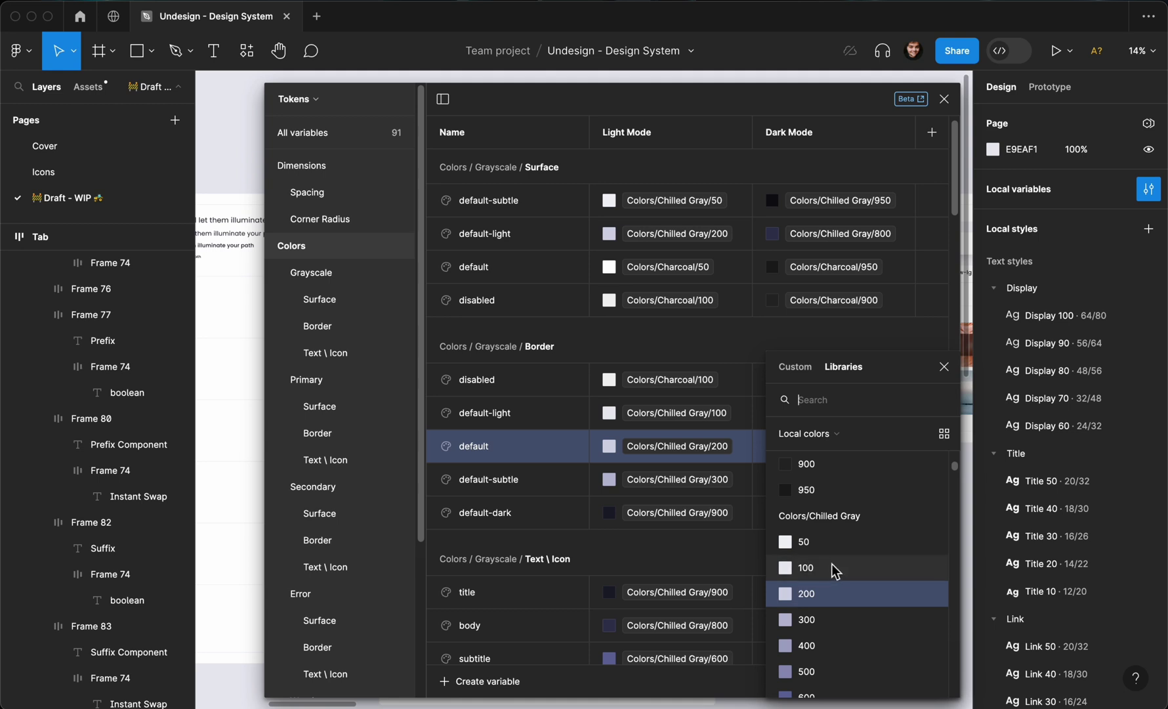
scroll(831, 565, "down", 3)
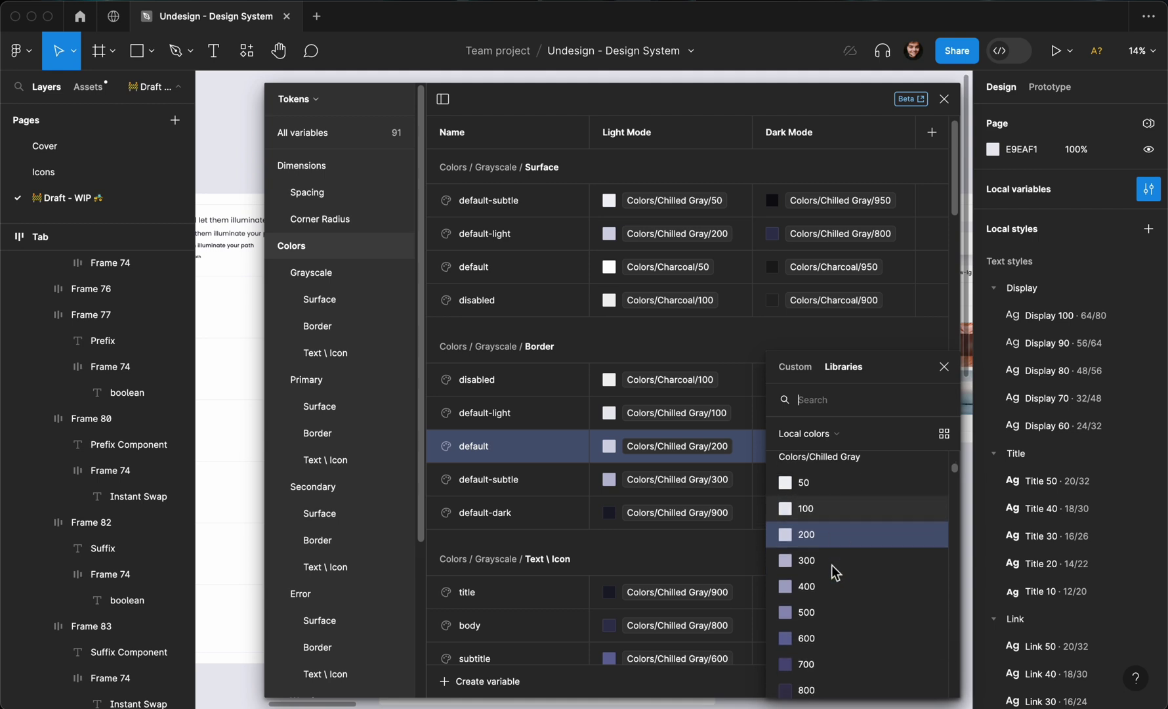
scroll(832, 565, "down", 2)
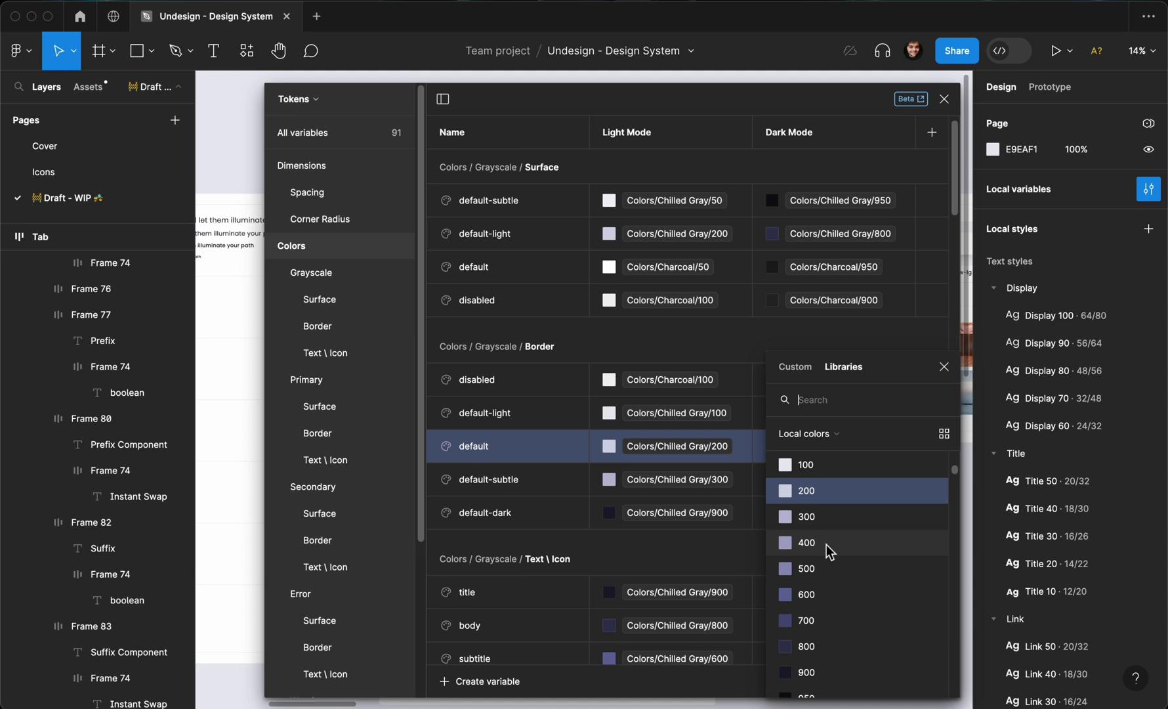
scroll(839, 538, "up", 1)
scroll(839, 538, "down", 5)
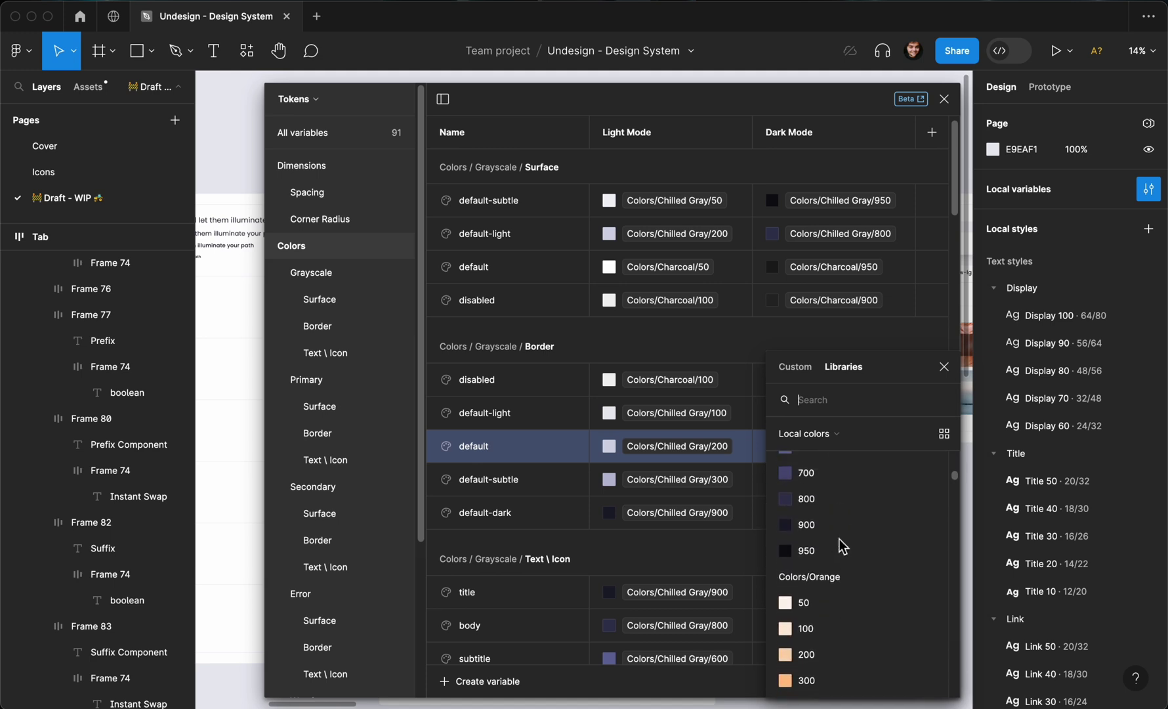
left_click(844, 507)
left_click(820, 479)
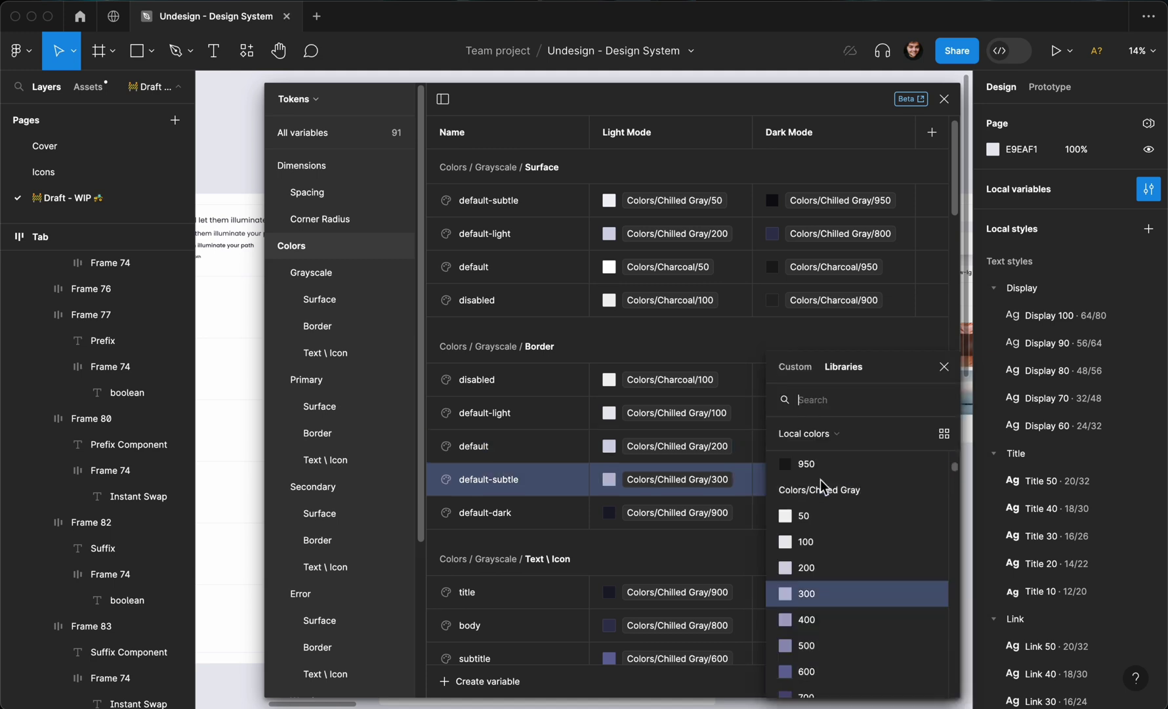
scroll(818, 589, "down", 4)
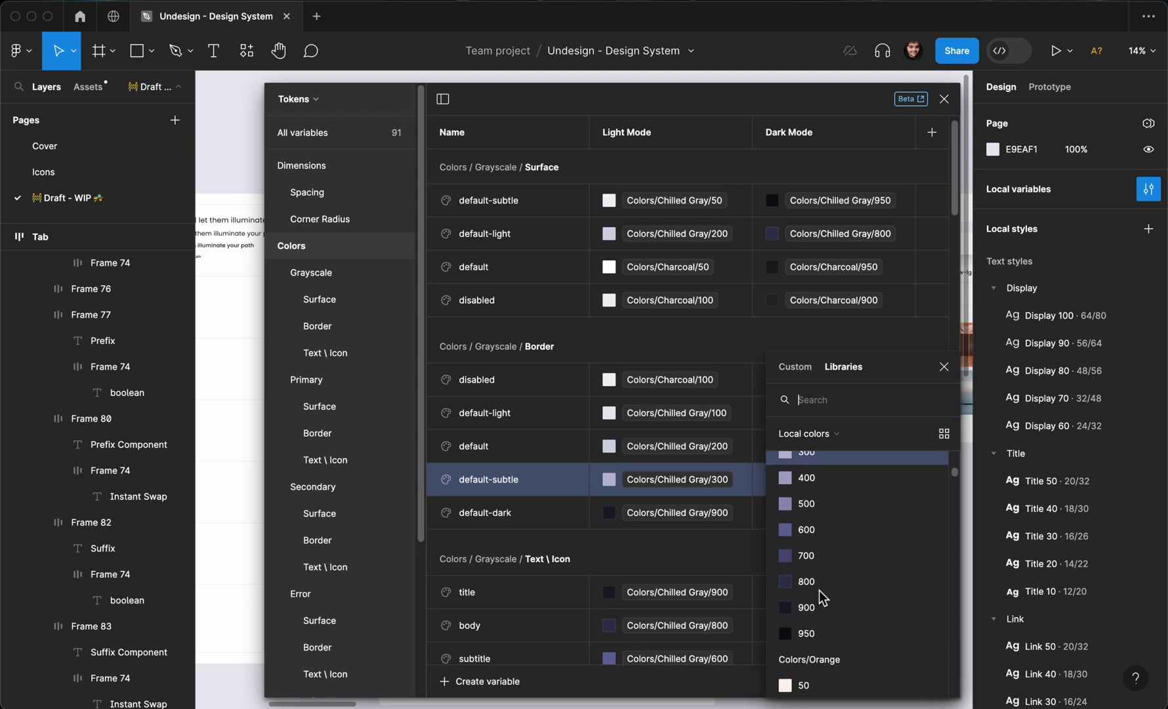
left_click(828, 555)
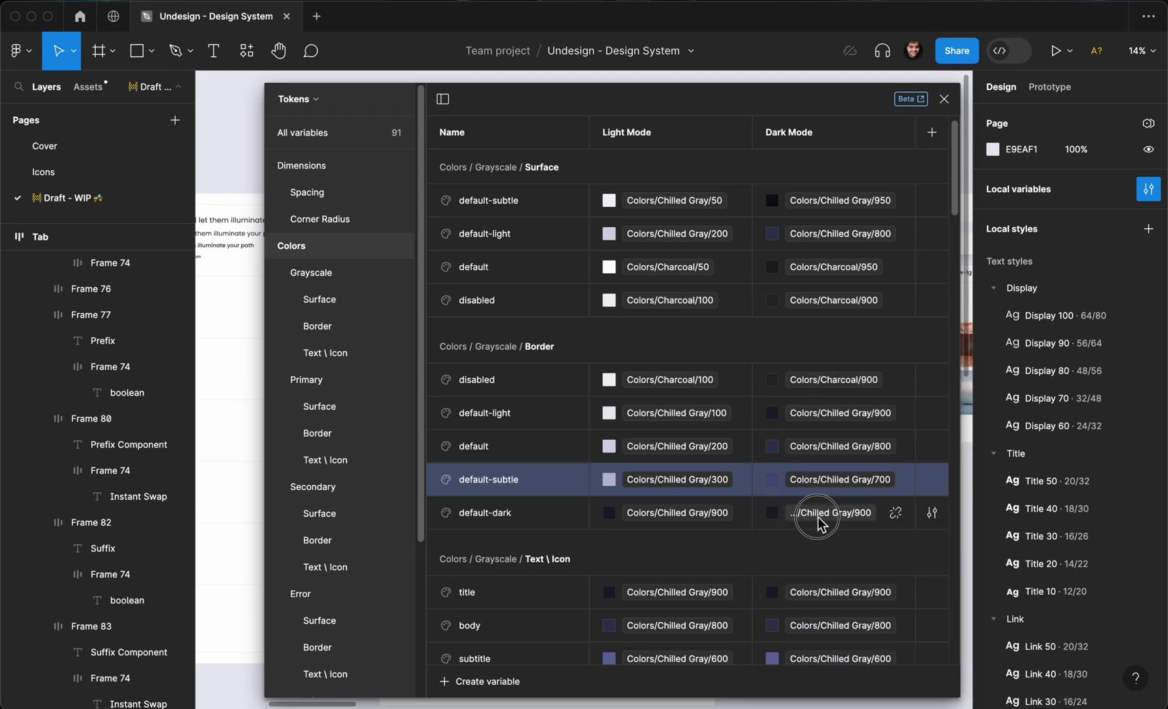
left_click(817, 517)
scroll(813, 577, "up", 4)
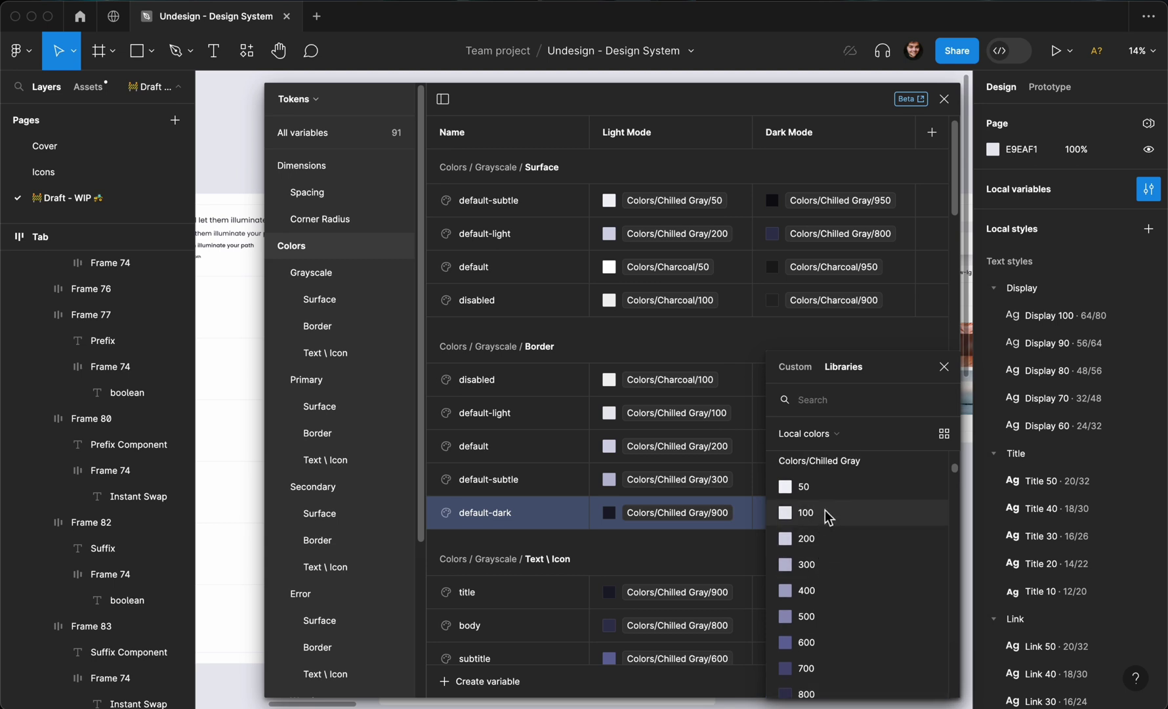
- Set Dark Mode values: Border default-dark and Text/Icon title to Chilled Gray/100, body to Chilled Gray/200
left_click(825, 511)
scroll(734, 505, "down", 5)
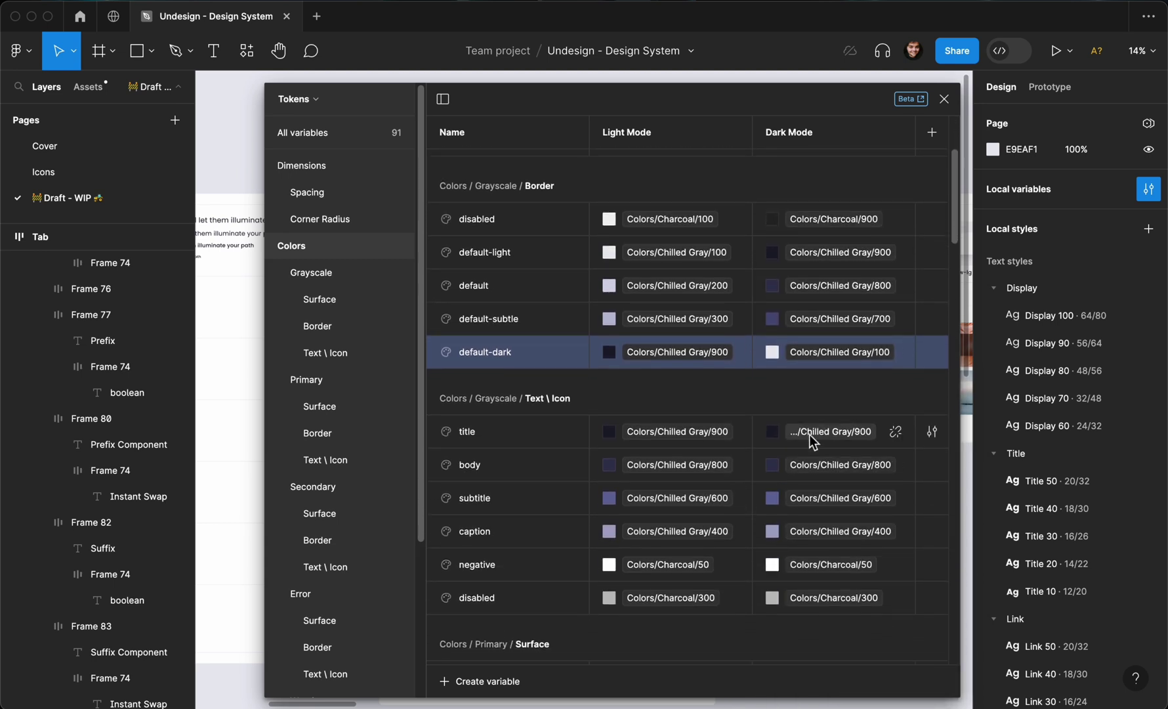
left_click(817, 433)
scroll(825, 515, "up", 3)
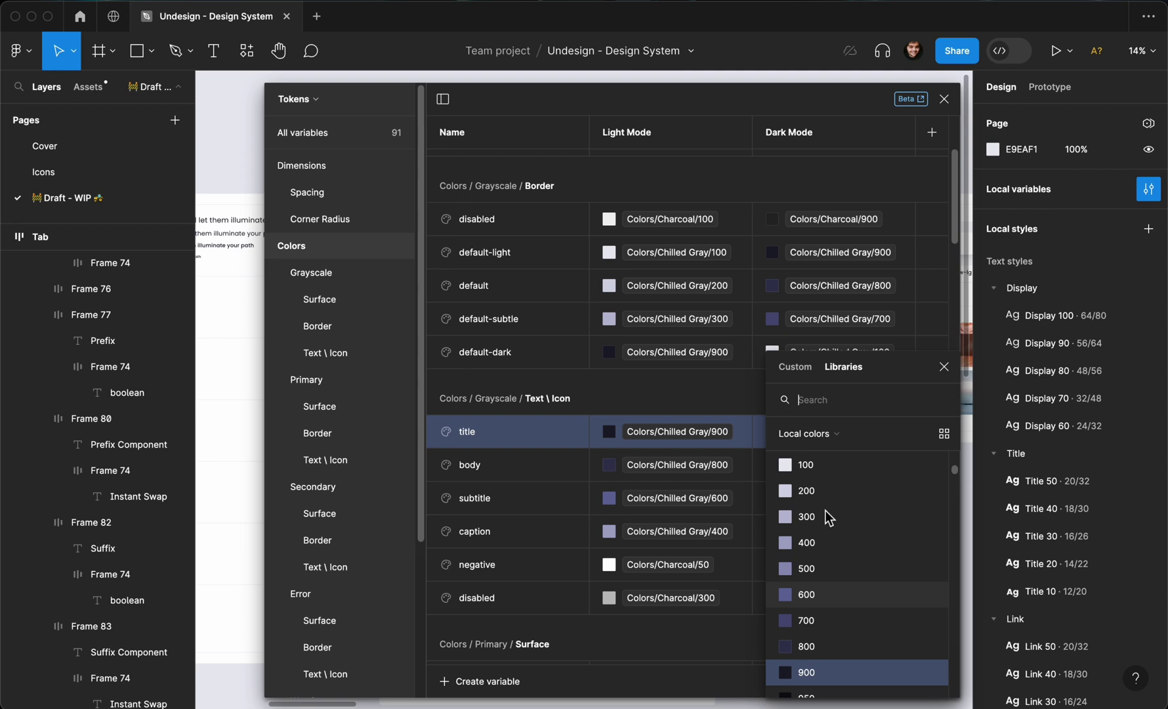
scroll(824, 515, "up", 2)
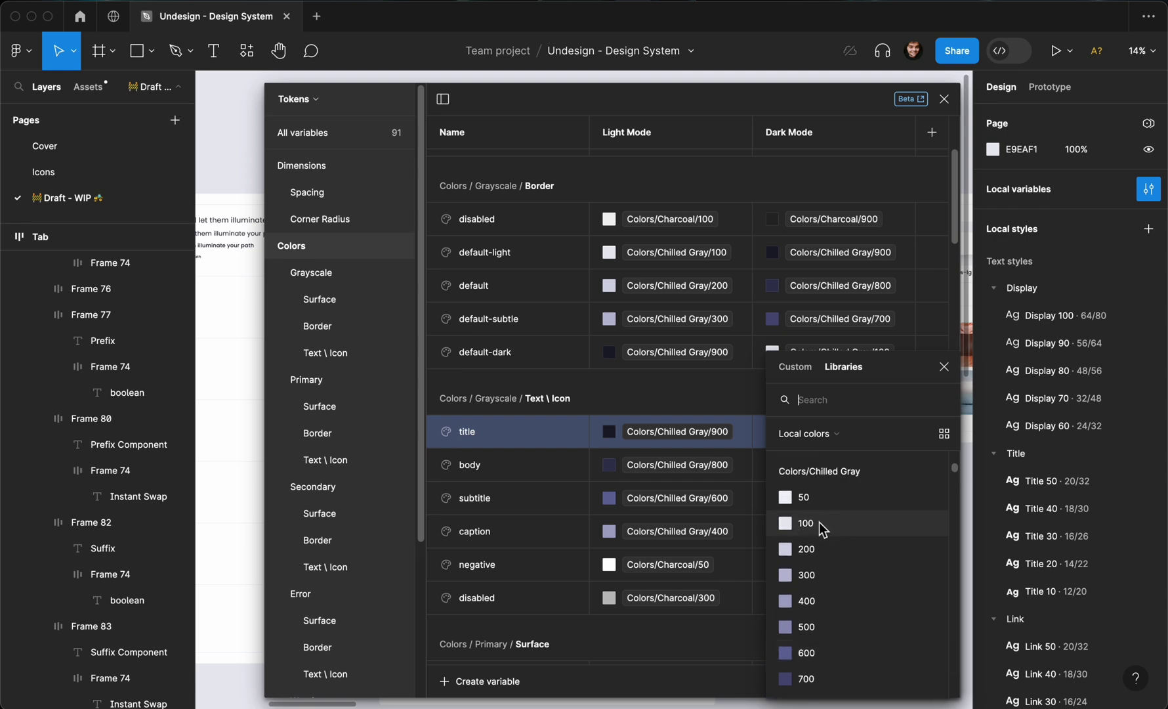
left_click(750, 464)
left_click(808, 467)
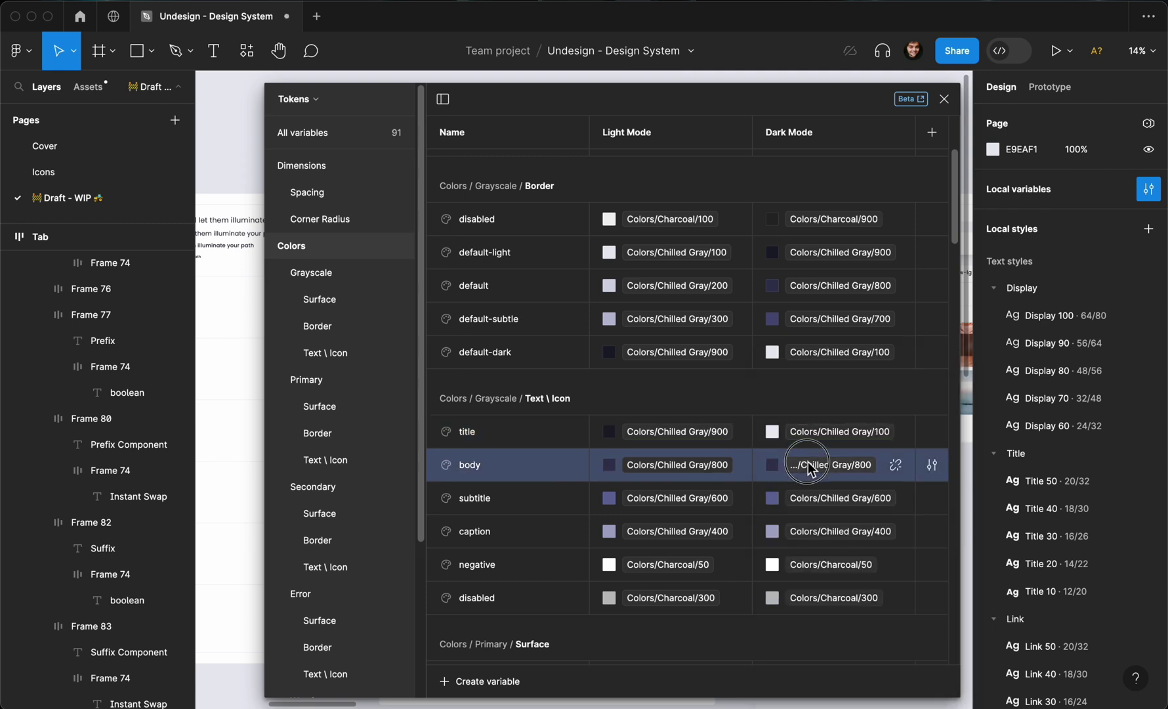
scroll(802, 511, "up", 3)
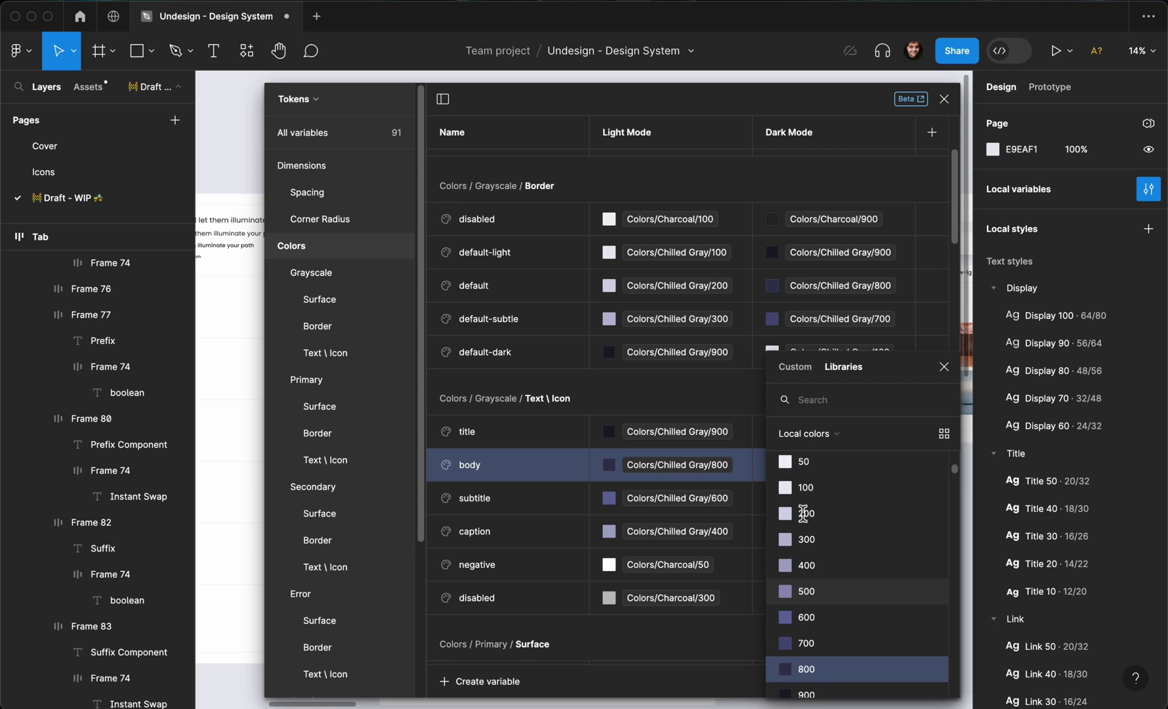
left_click(802, 526)
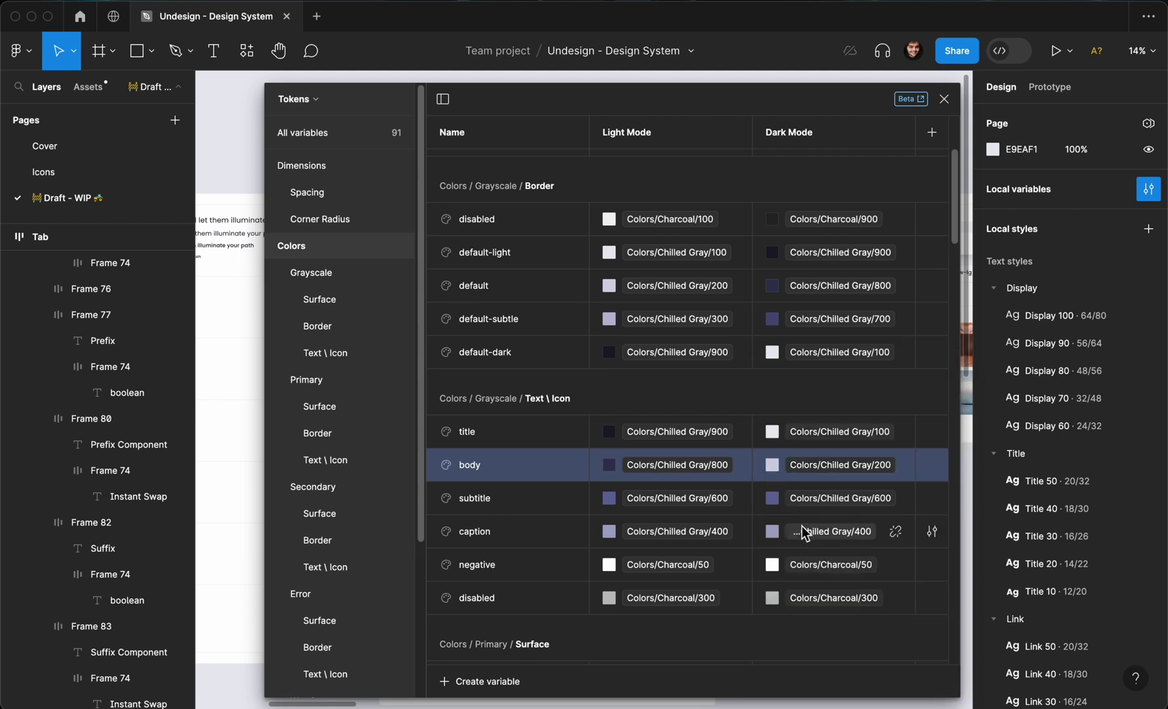
- Set Text/Icon Dark Mode values: subtitle Chilled Gray/400, caption Chilled Gray/600, disabled Charcoal/700
left_click(810, 497)
scroll(807, 539, "up", 1)
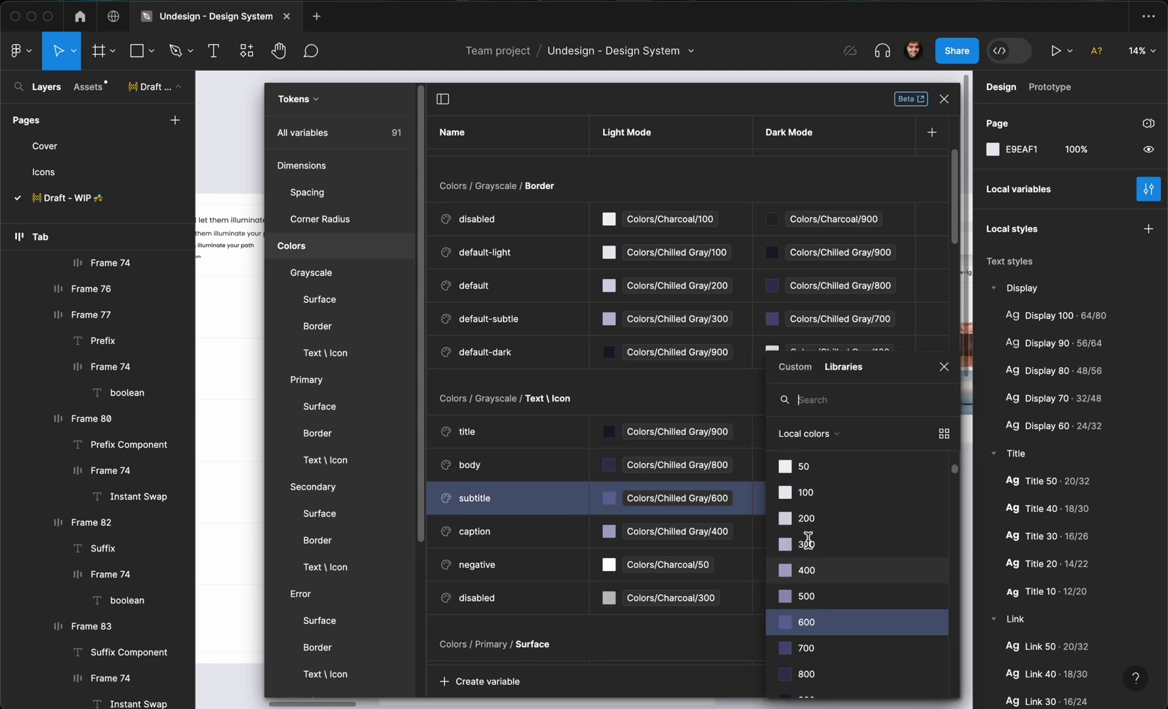
scroll(807, 538, "up", 1)
scroll(808, 537, "down", 4)
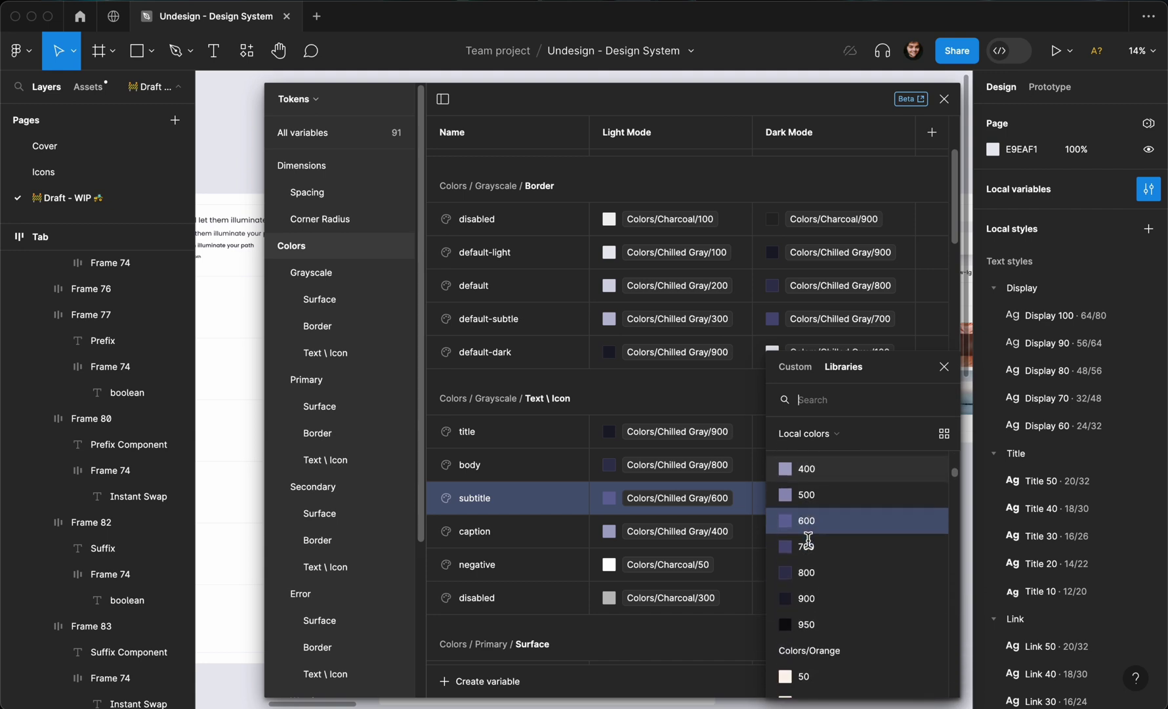
scroll(808, 538, "up", 2)
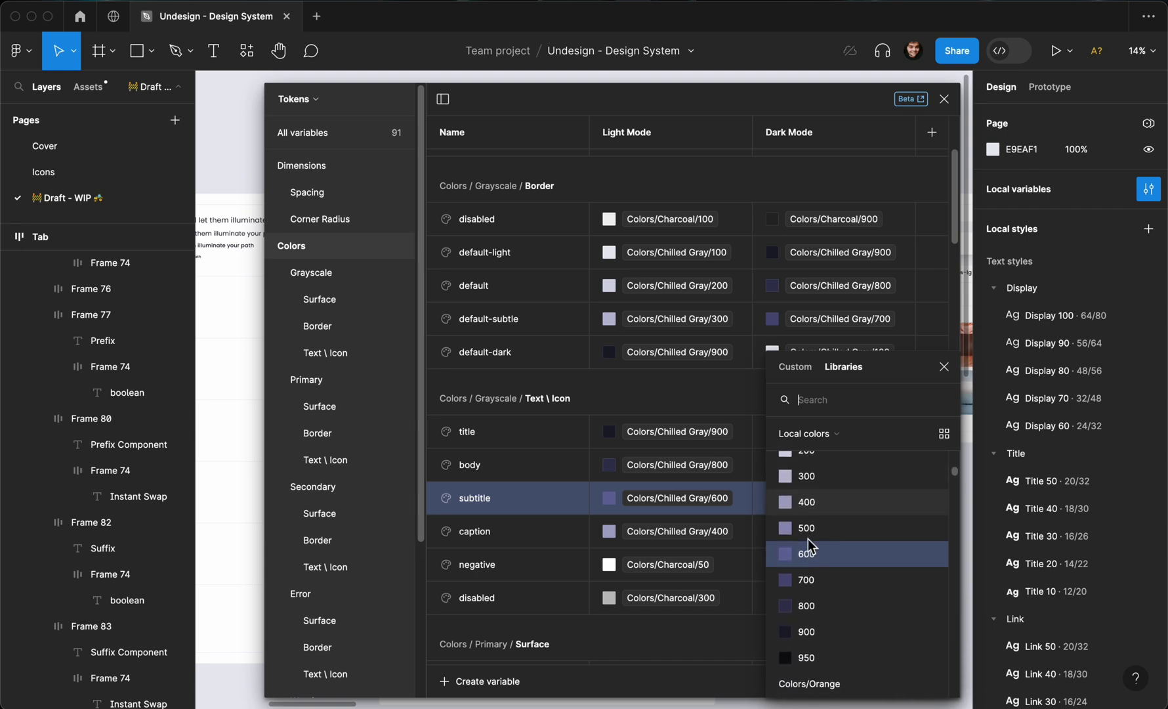
left_click(822, 511)
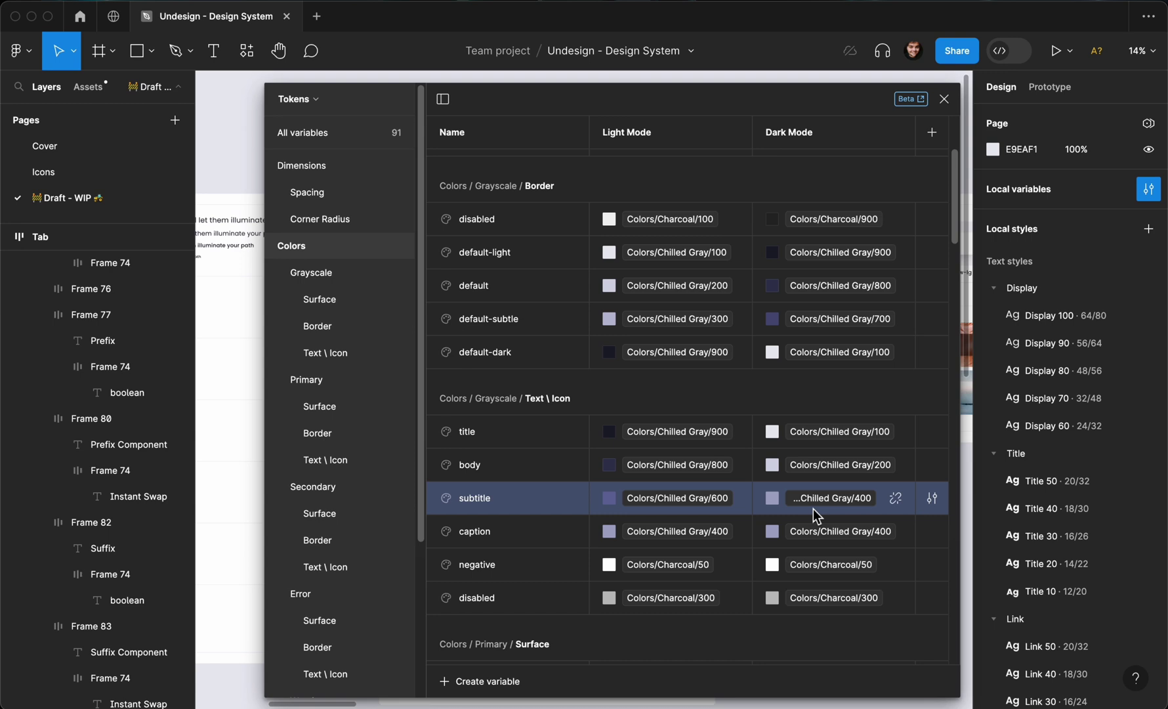
scroll(813, 512, "down", 1)
left_click(813, 513)
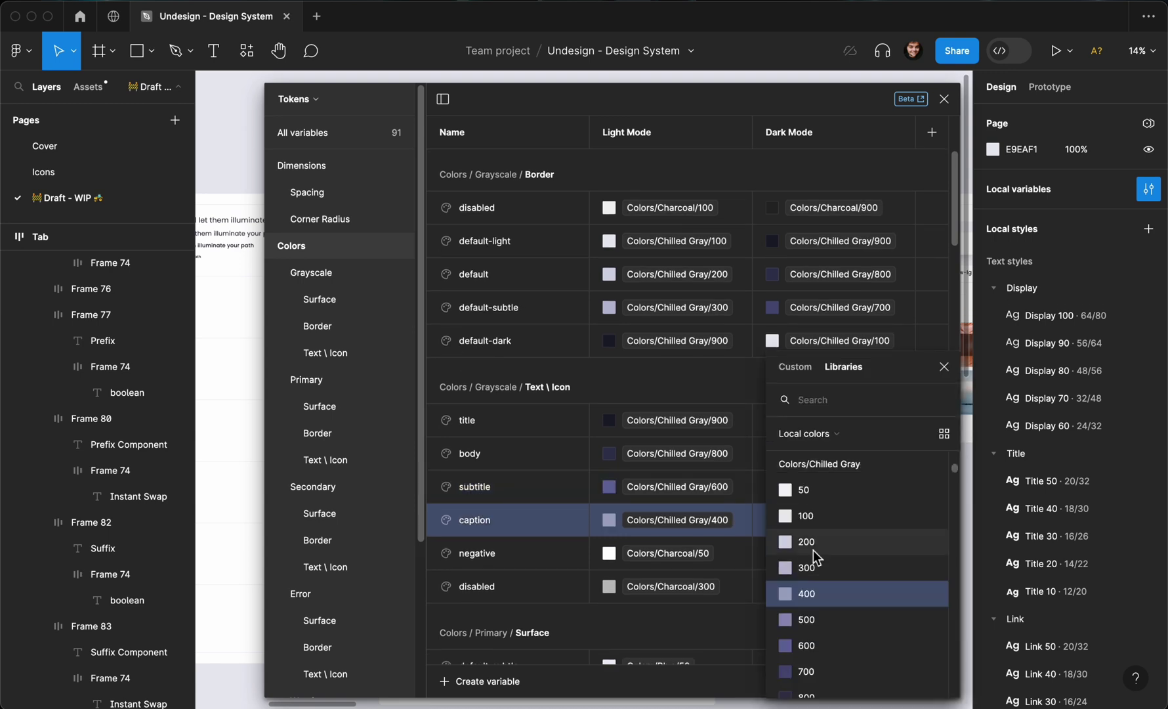
scroll(810, 565, "down", 1)
left_click(808, 627)
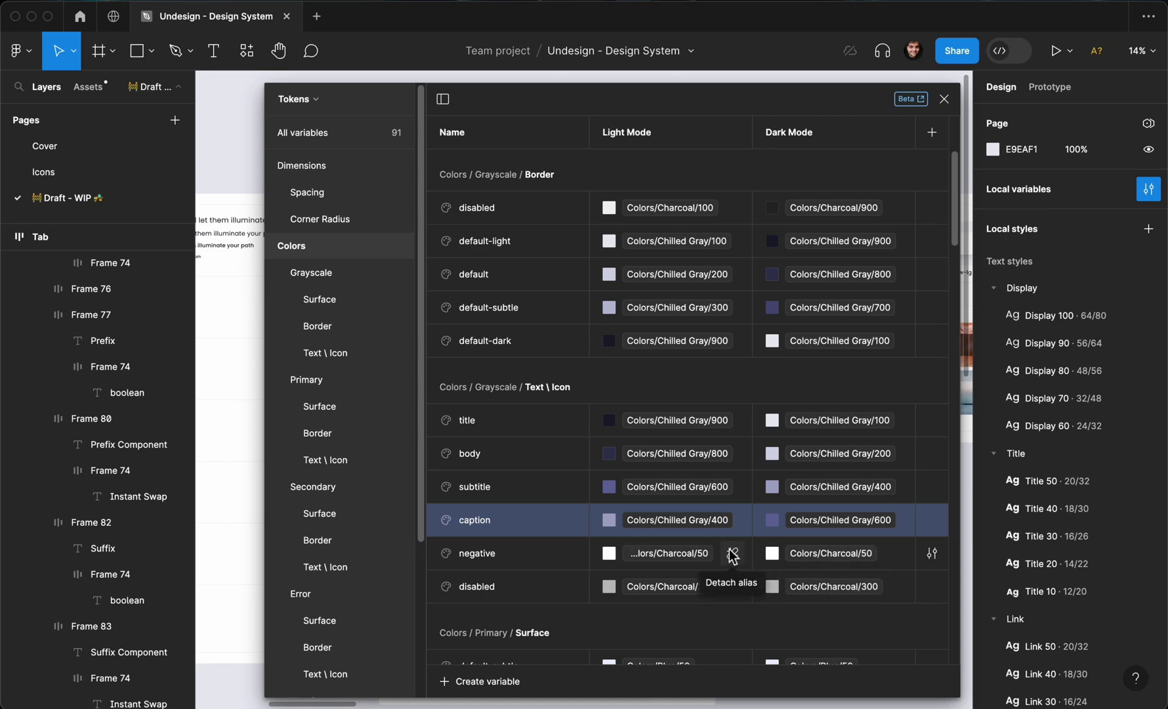
left_click(824, 586)
scroll(822, 591, "down", 3)
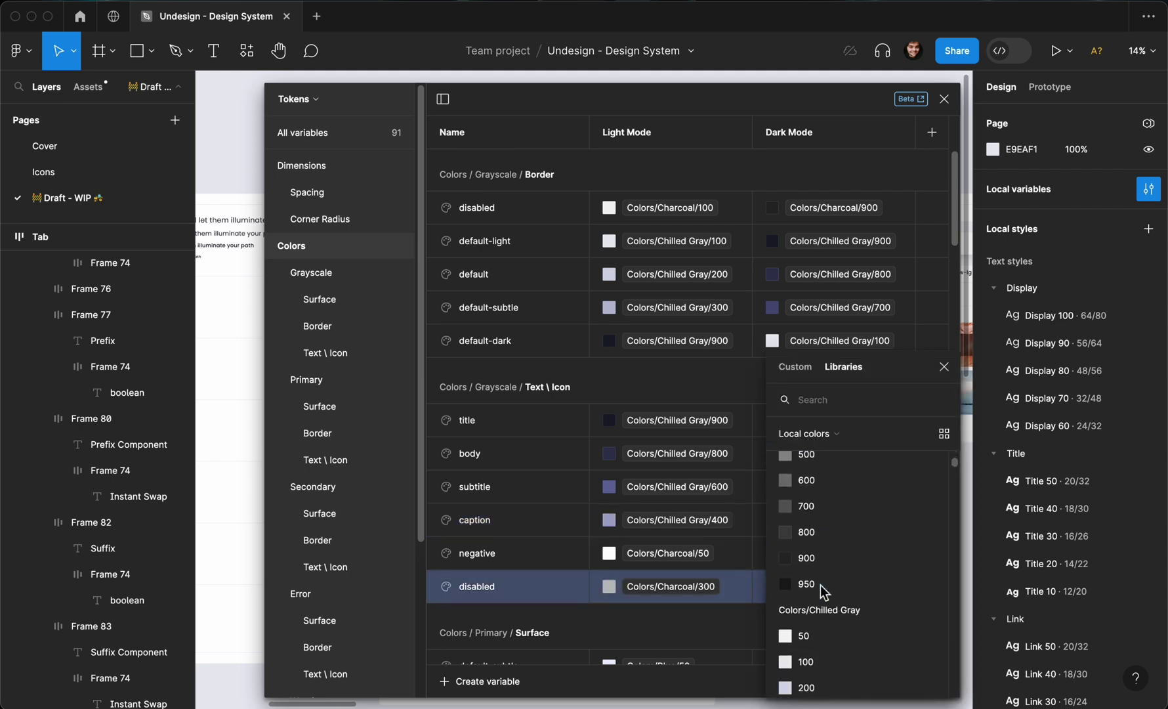
left_click(839, 519)
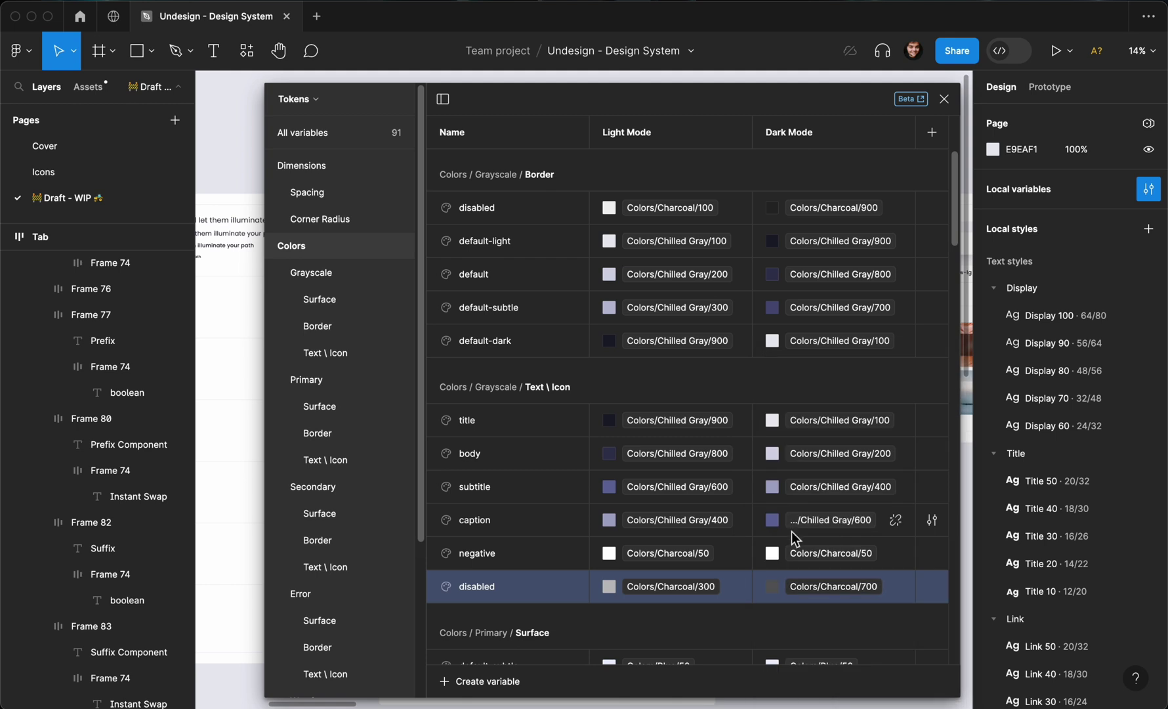
- Set Primary Surface Dark Mode values: default-subtle Blue/950, default-light Blue/600, leaving default at Blue/500
scroll(791, 531, "down", 3)
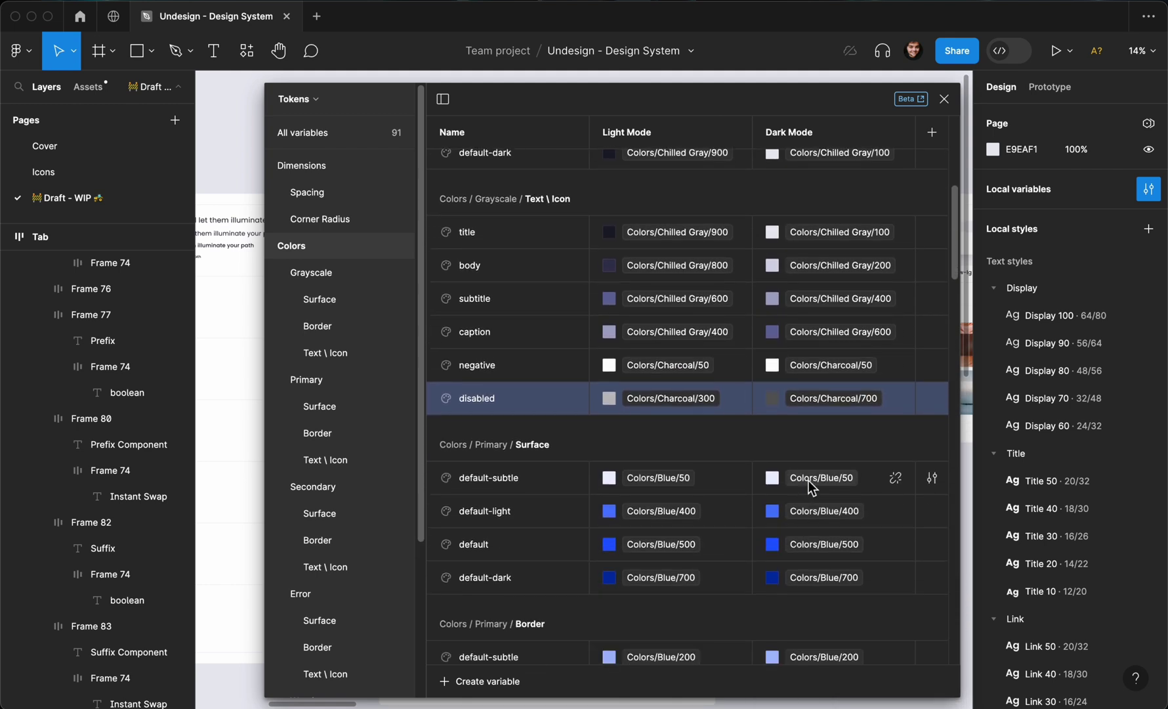
left_click(808, 480)
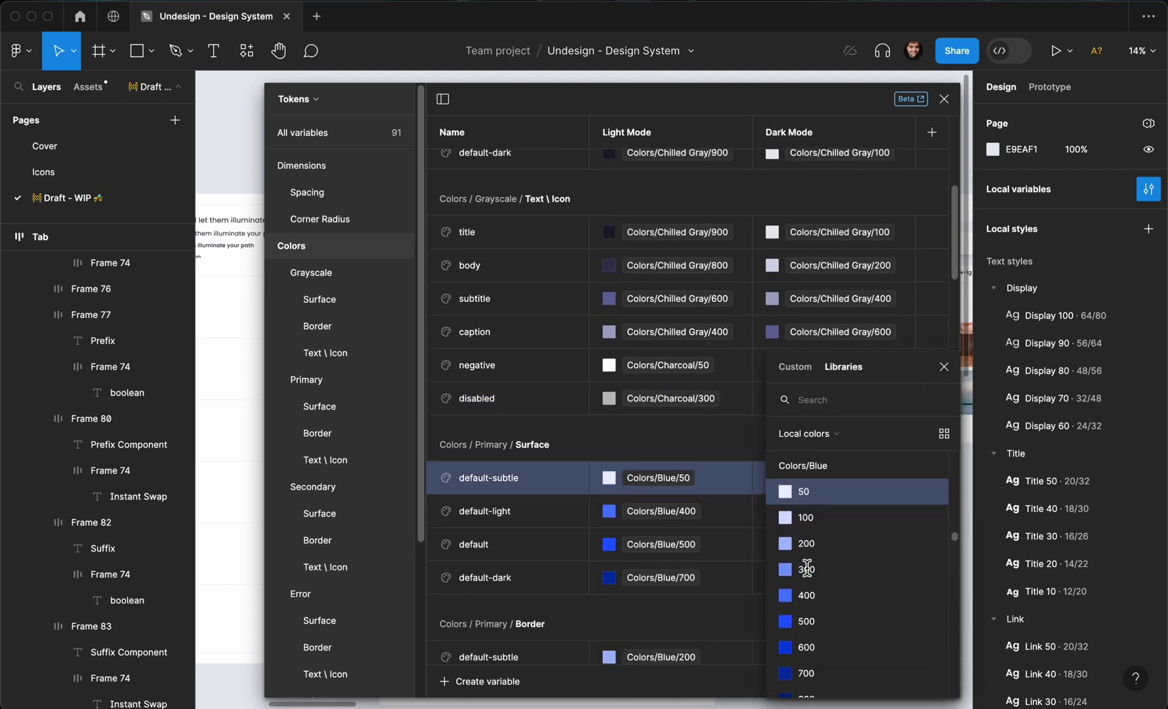
scroll(806, 568, "down", 4)
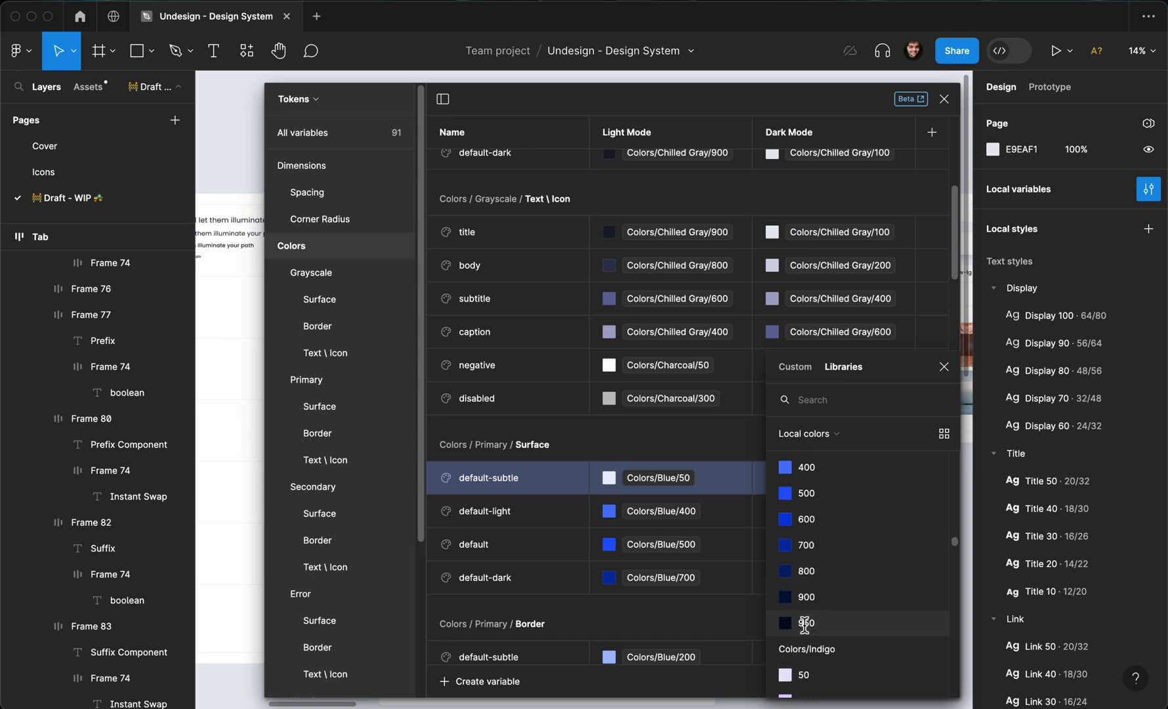
left_click(804, 623)
left_click(802, 516)
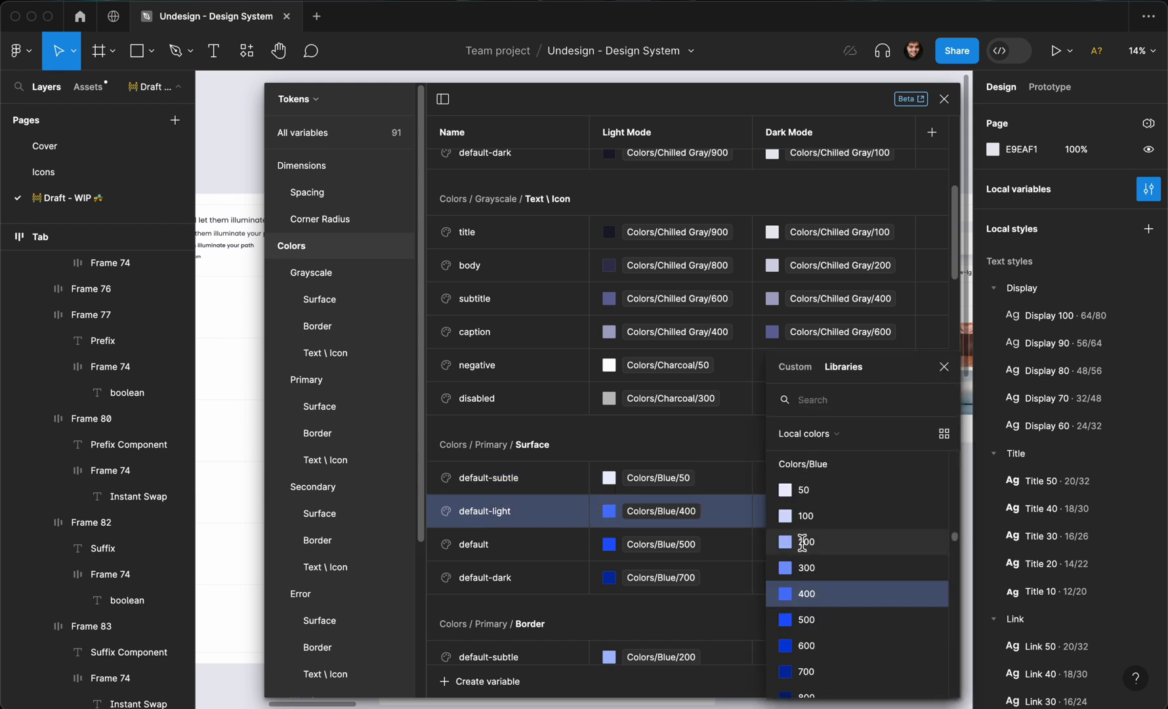
scroll(813, 532, "down", 4)
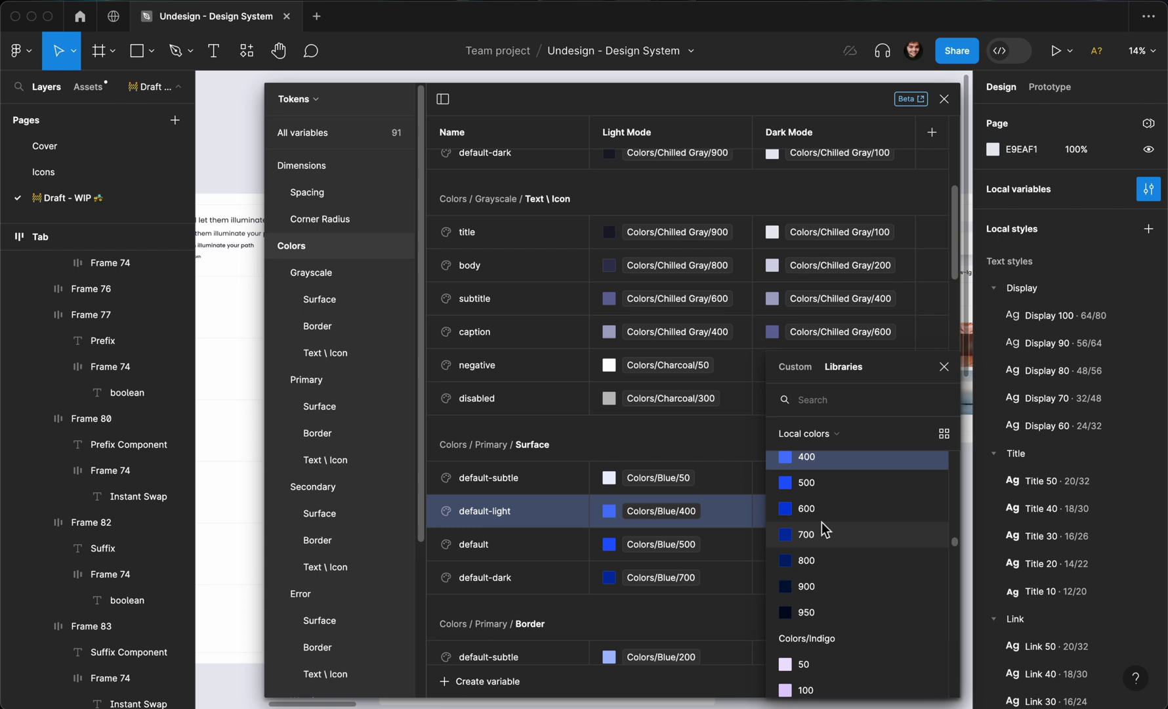
left_click(827, 514)
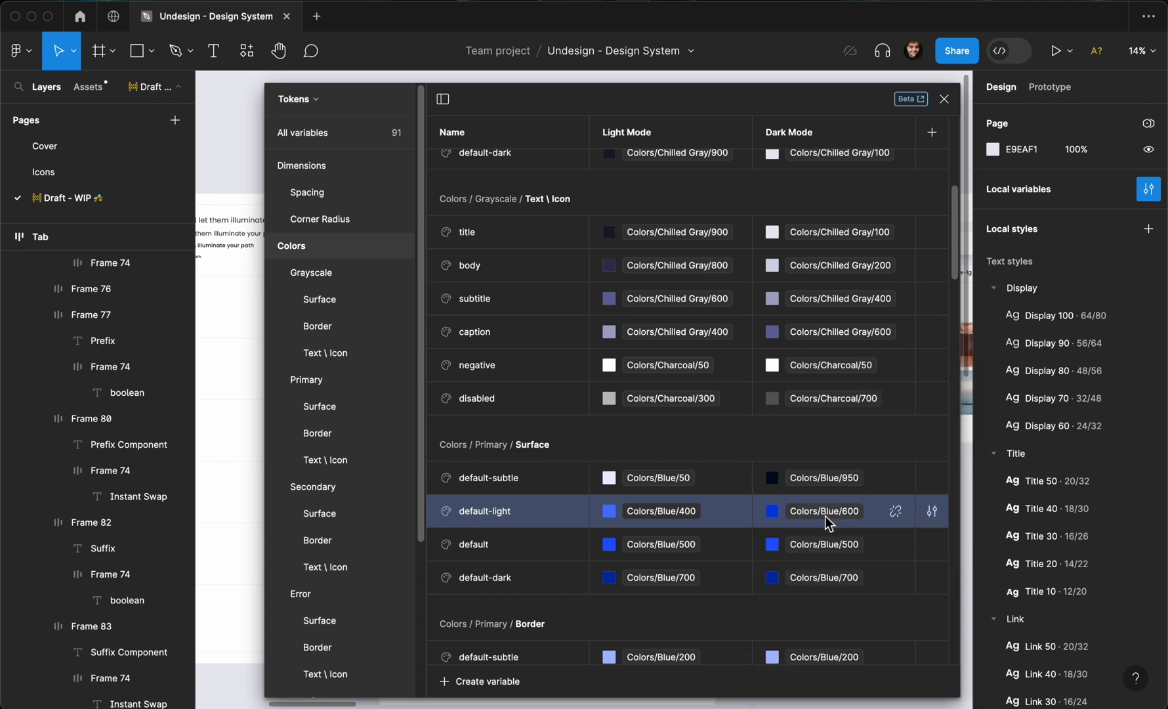
left_click(809, 544)
scroll(802, 565, "up", 1)
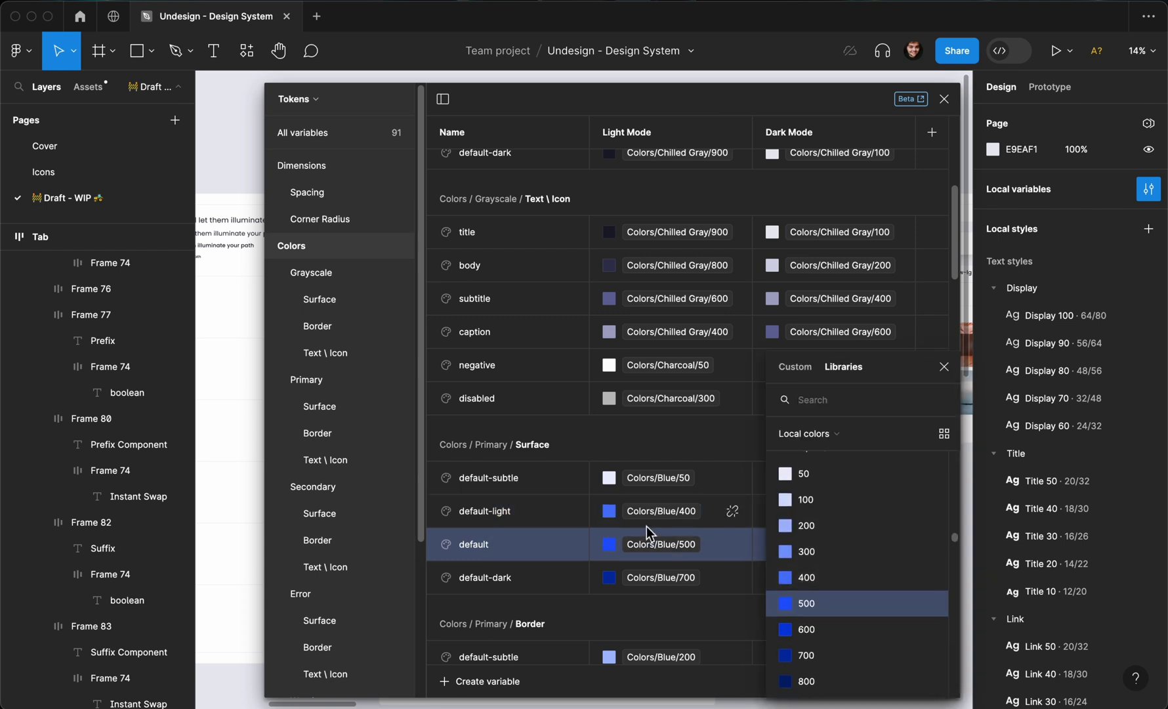
scroll(828, 567, "up", 1)
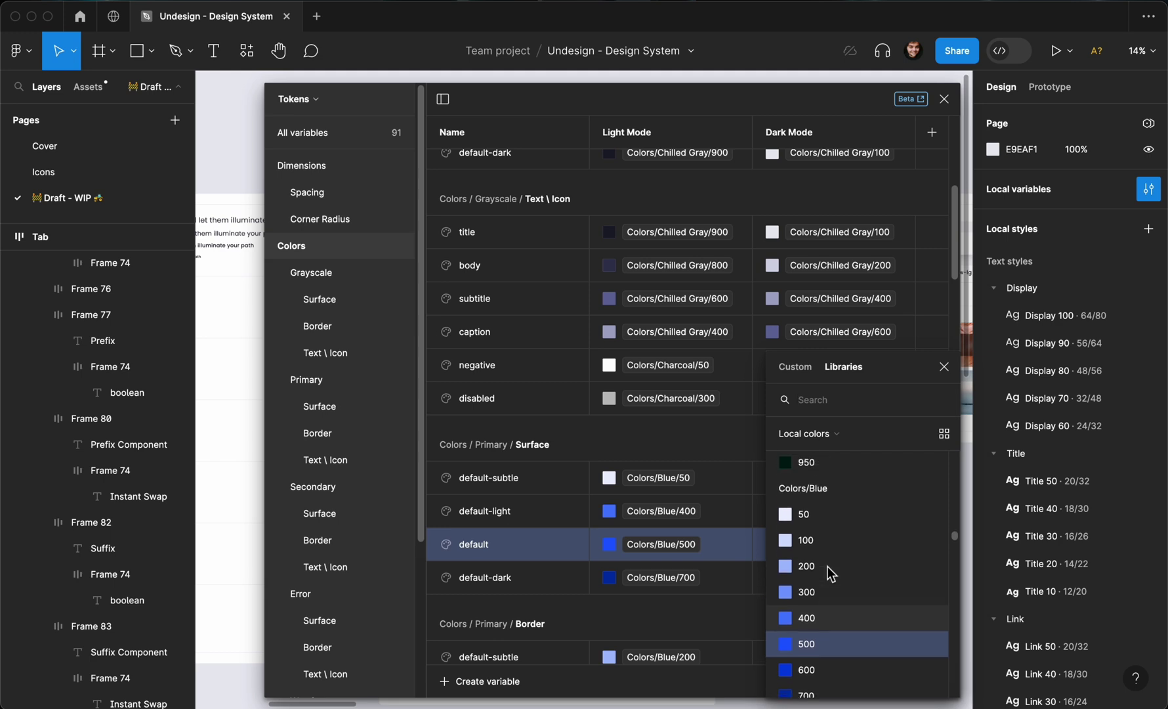
scroll(827, 567, "down", 3)
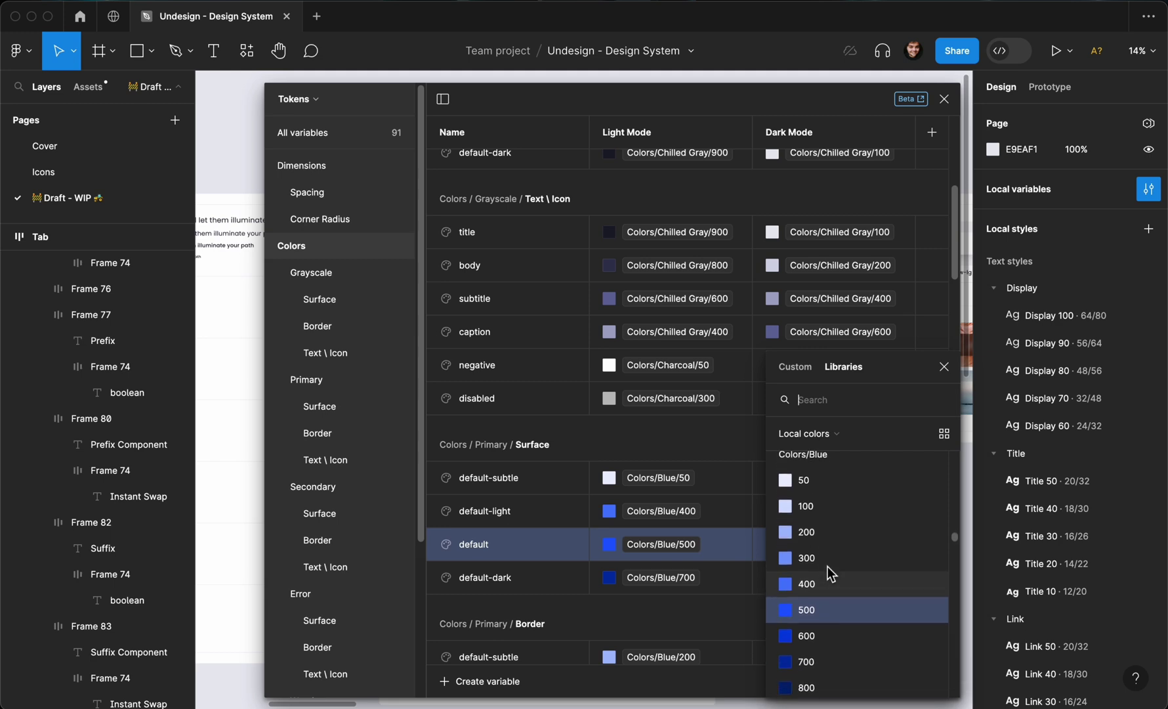
left_click(711, 562)
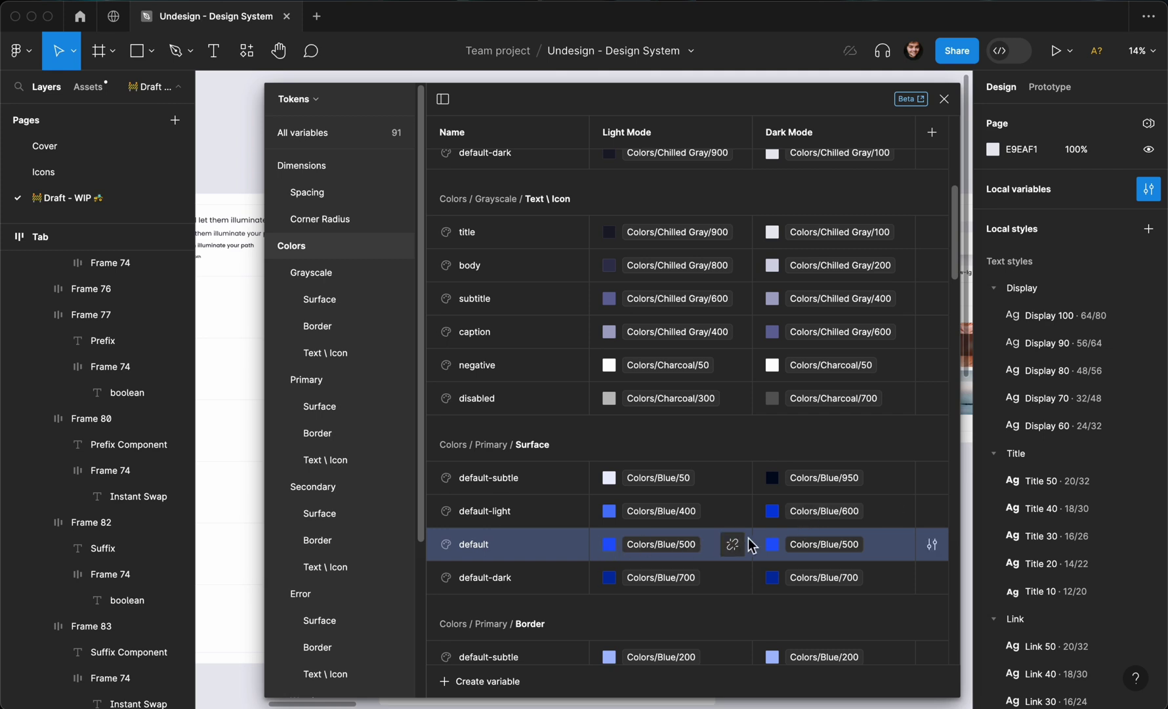
- Change Primary Surface default-light's Dark Mode value from Blue/600 to Colors/Blue/400, then review the table
left_click(810, 510)
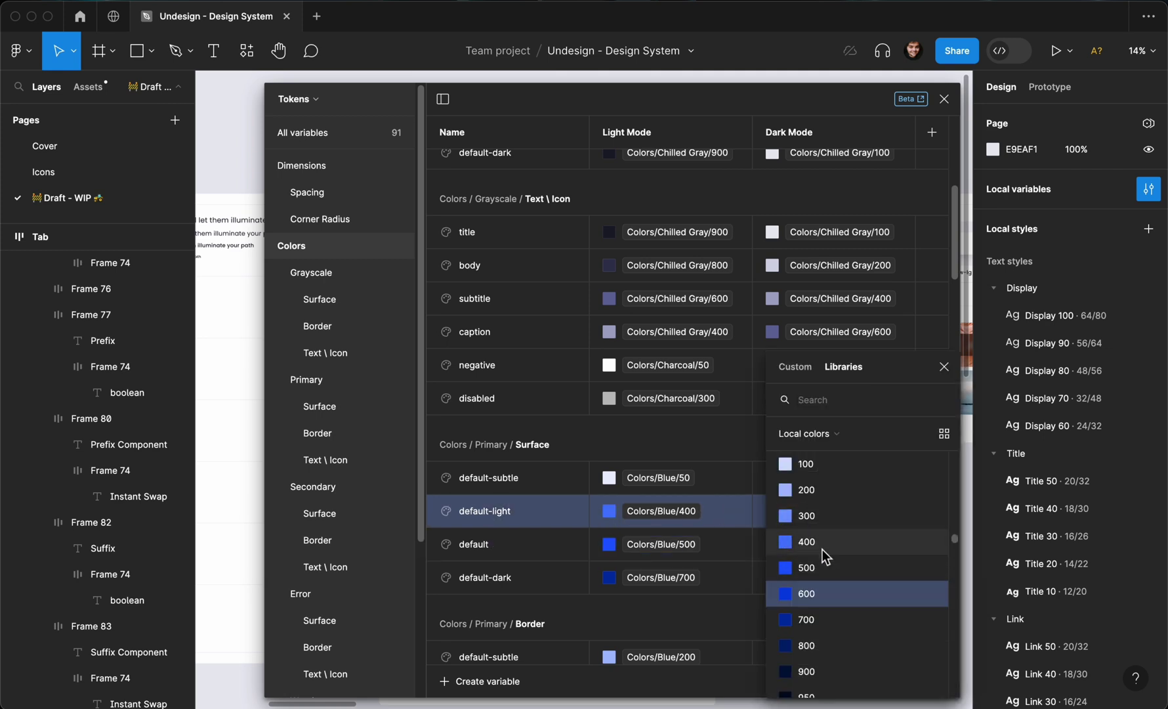
left_click(807, 541)
scroll(735, 443, "up", 3)
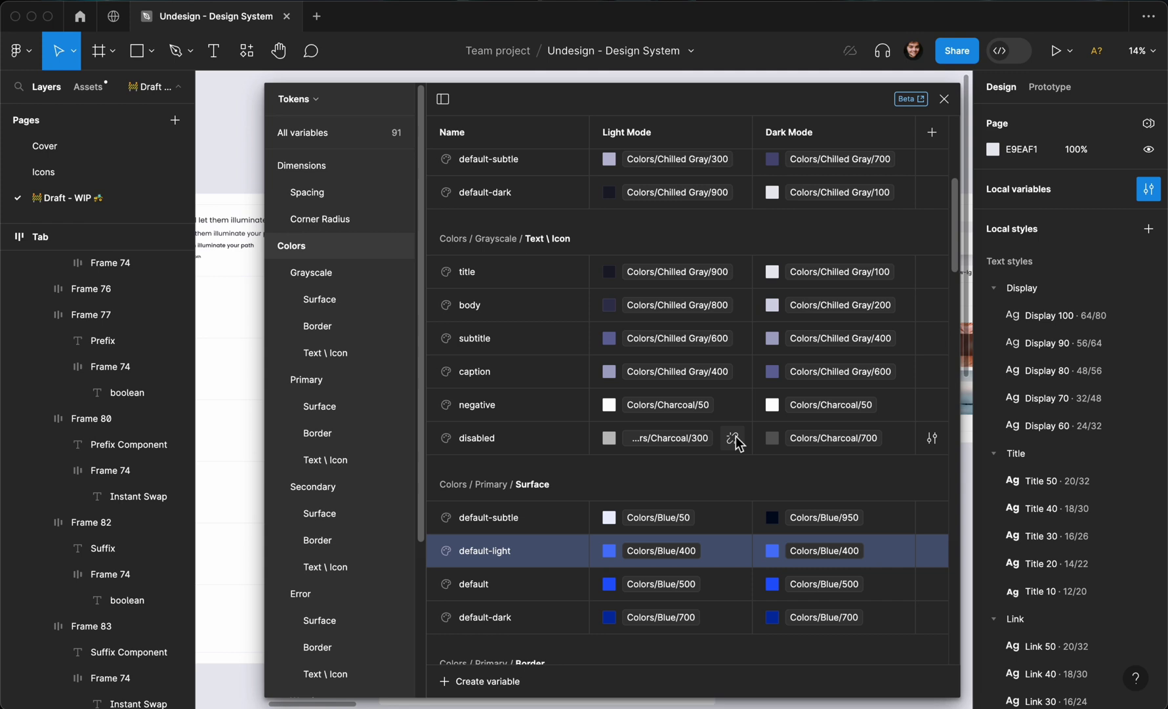
scroll(736, 444, "up", 1)
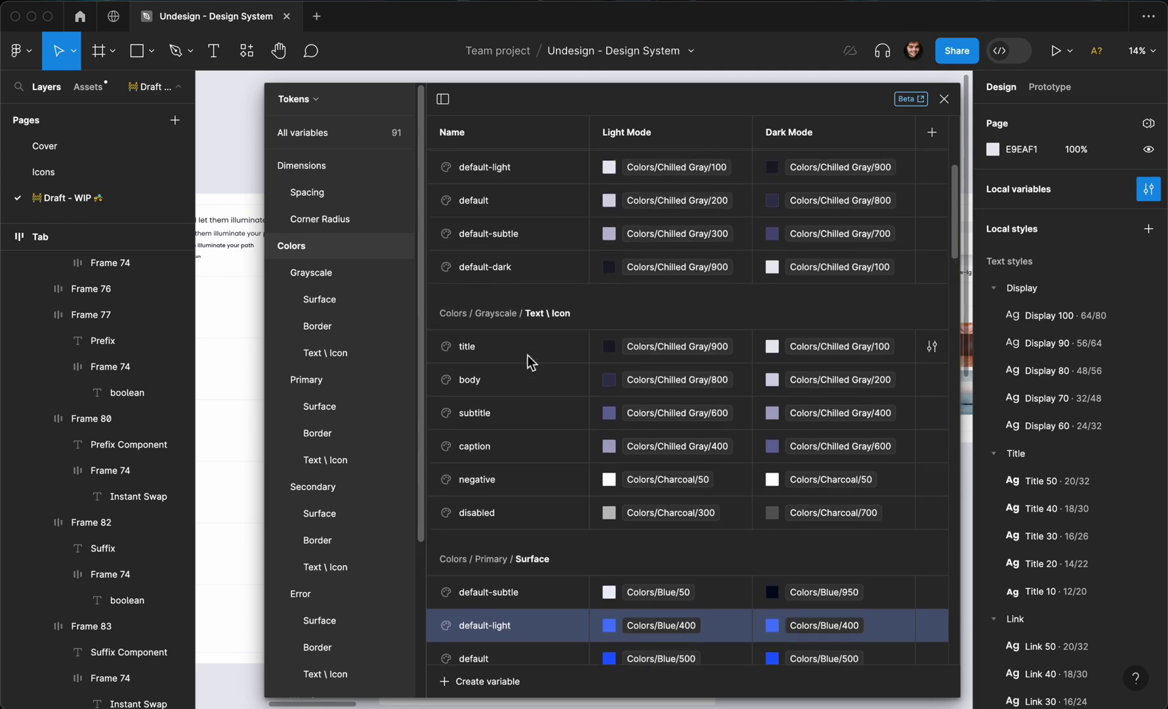
scroll(498, 399, "up", 4)
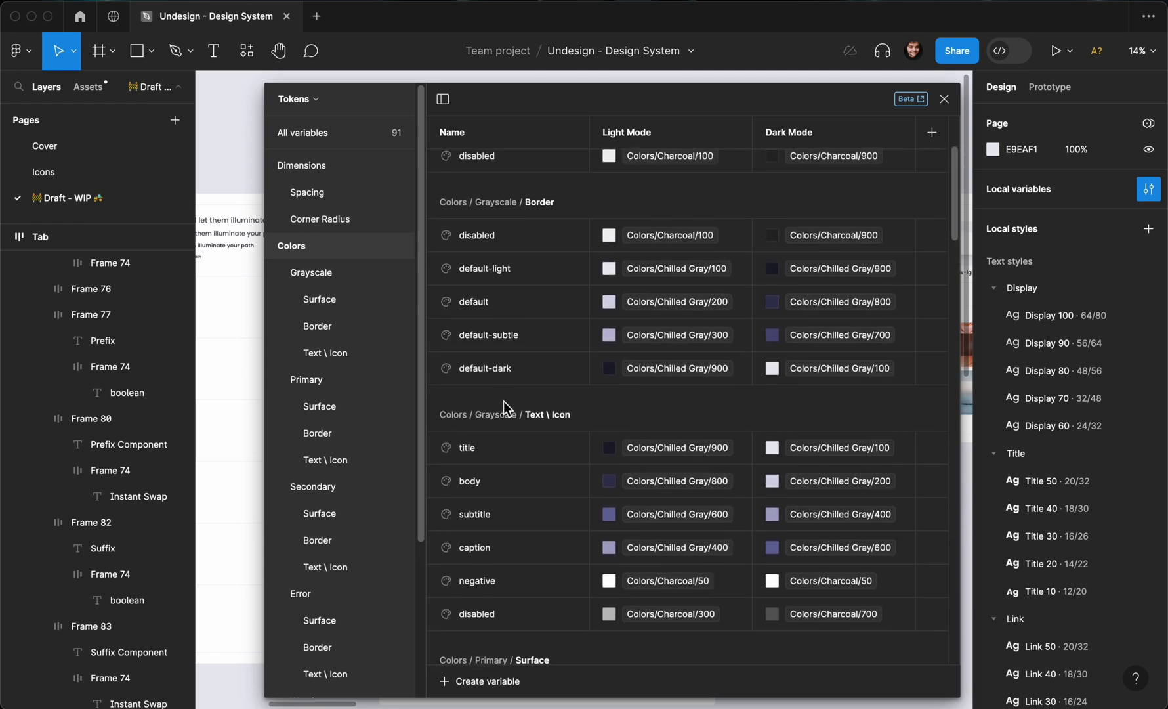
scroll(538, 282, "up", 2)
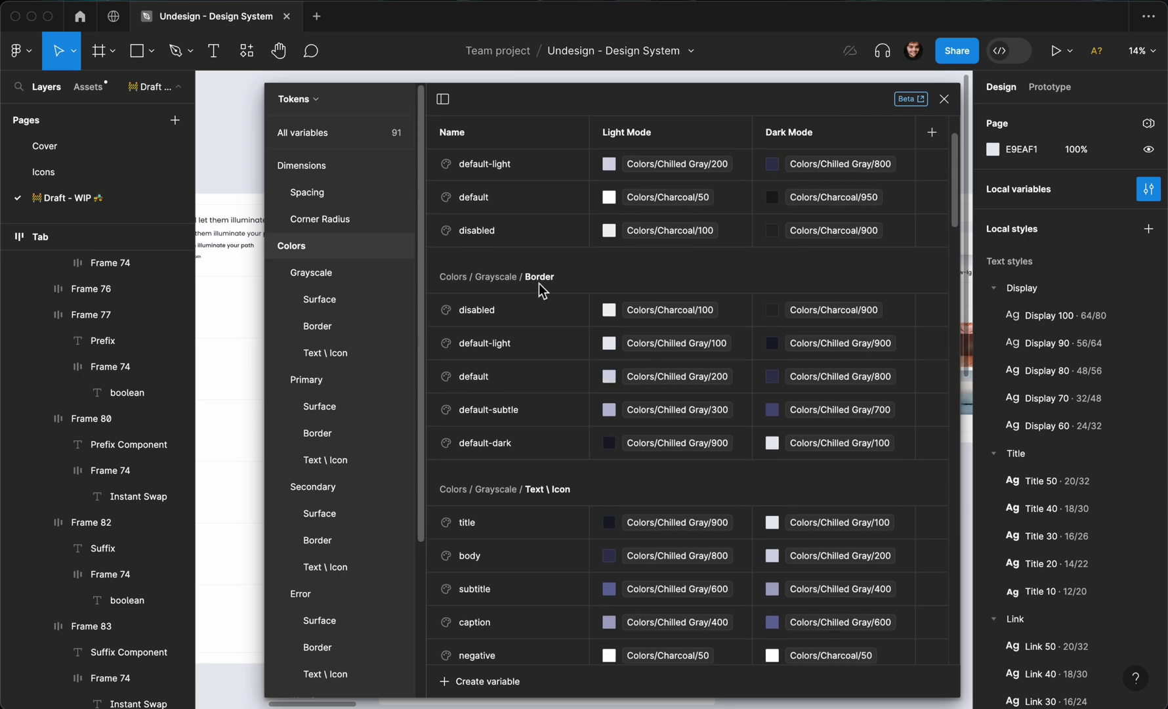
scroll(538, 283, "up", 3)
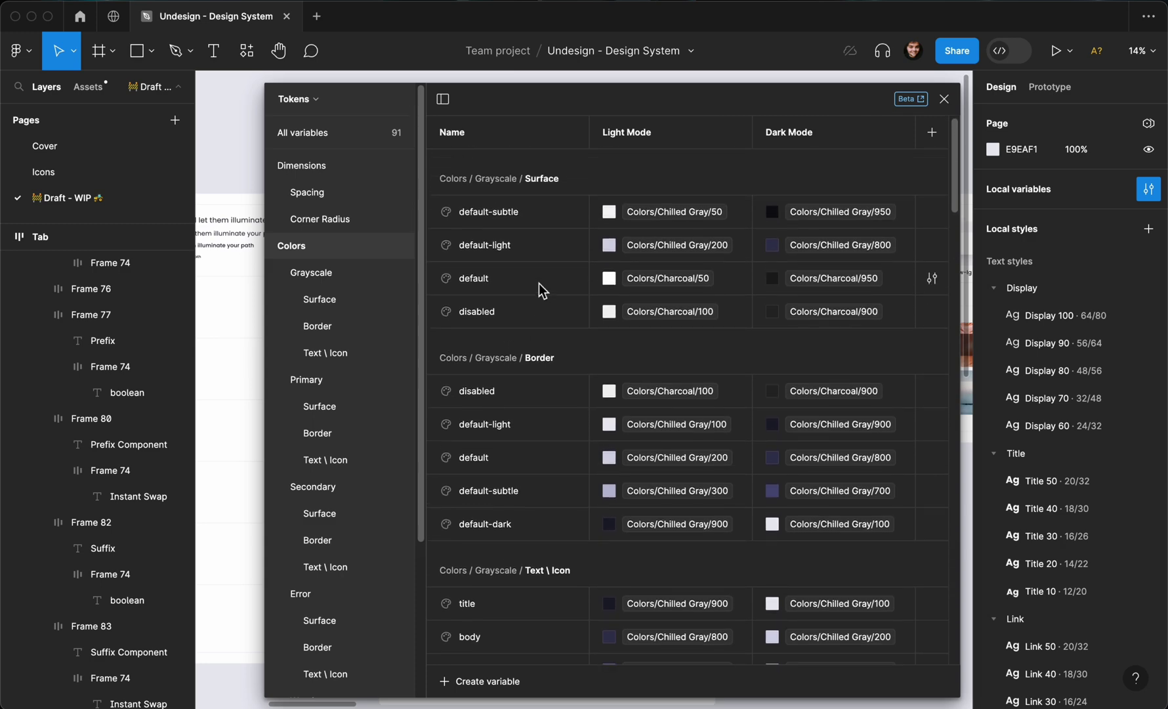
scroll(573, 260, "down", 20)
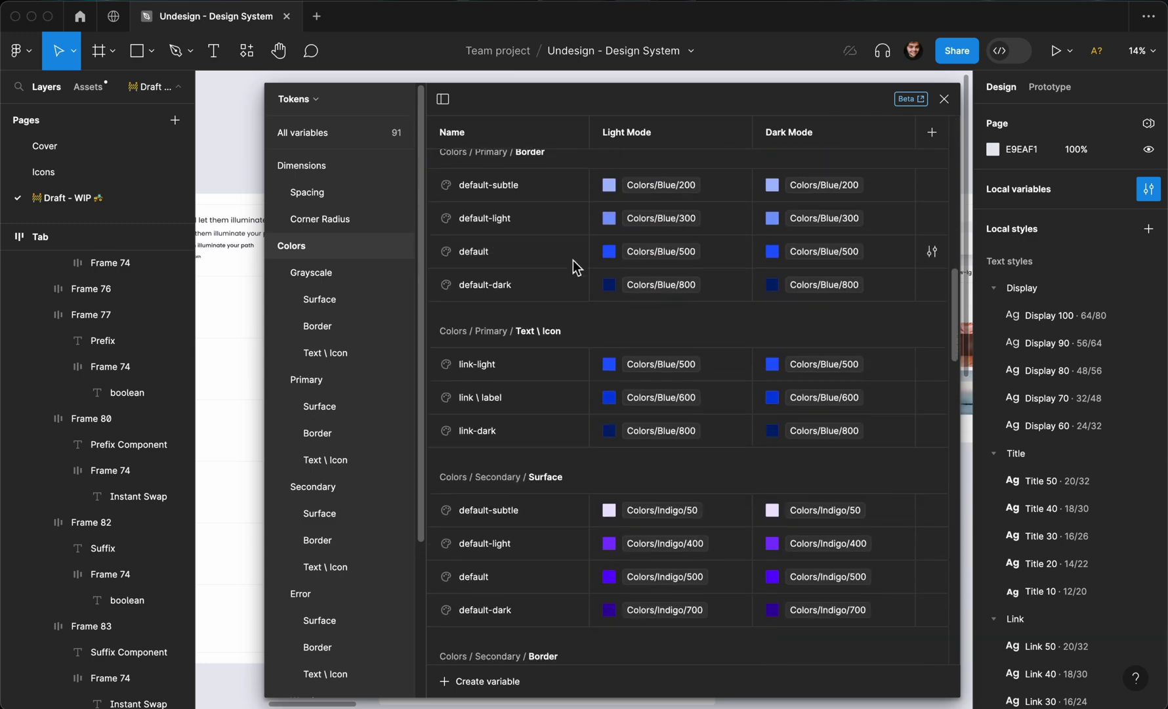
scroll(831, 361, "down", 15)
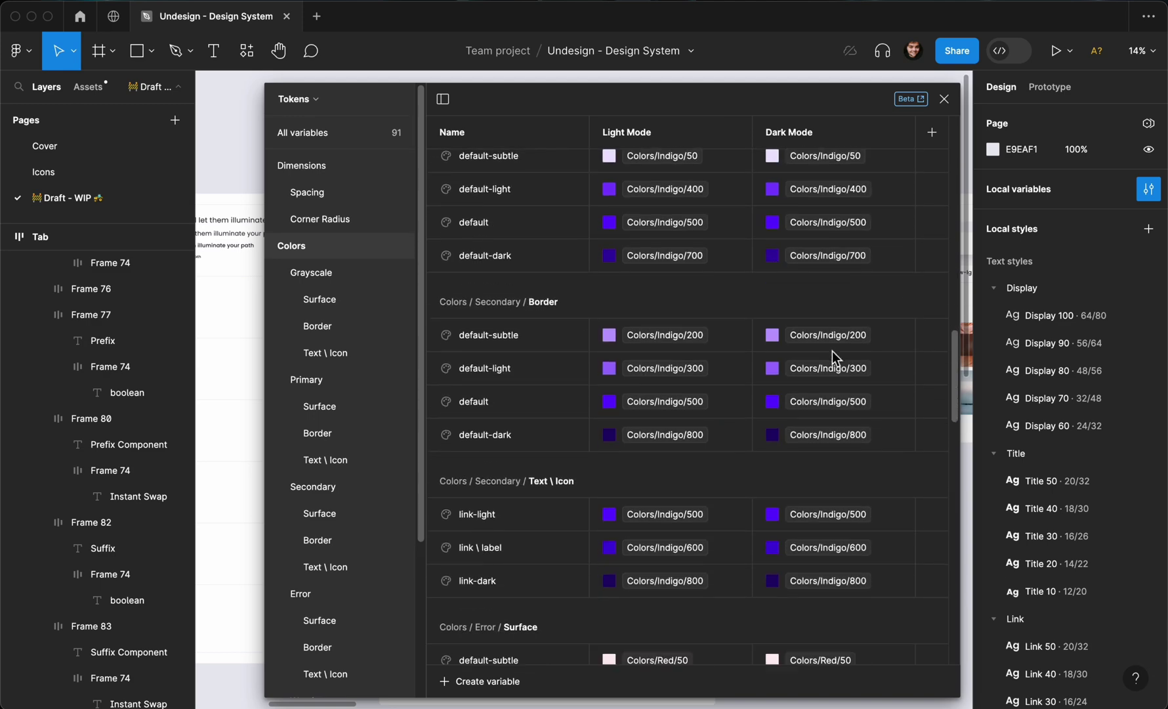
- Close the Variables window and return to the canvas
left_click(939, 104)
scroll(613, 240, "down", 15)
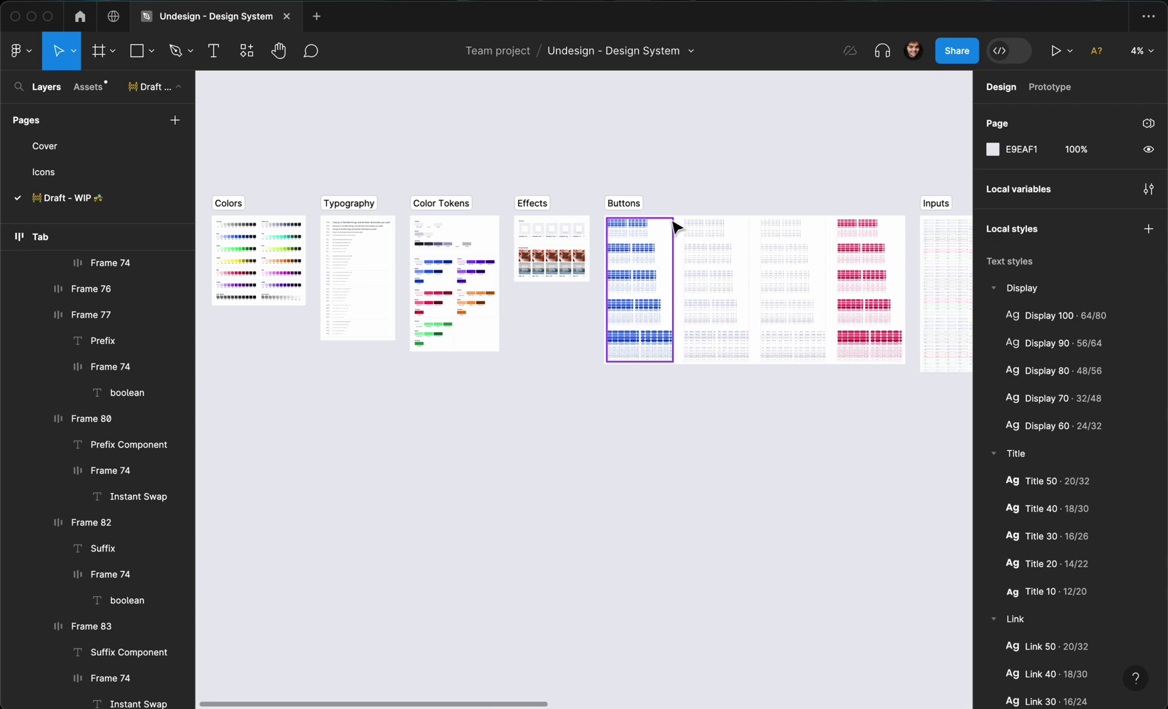
scroll(672, 226, "right", 10)
scroll(674, 226, "up", 3)
scroll(674, 227, "right", 10)
scroll(673, 227, "up", 8)
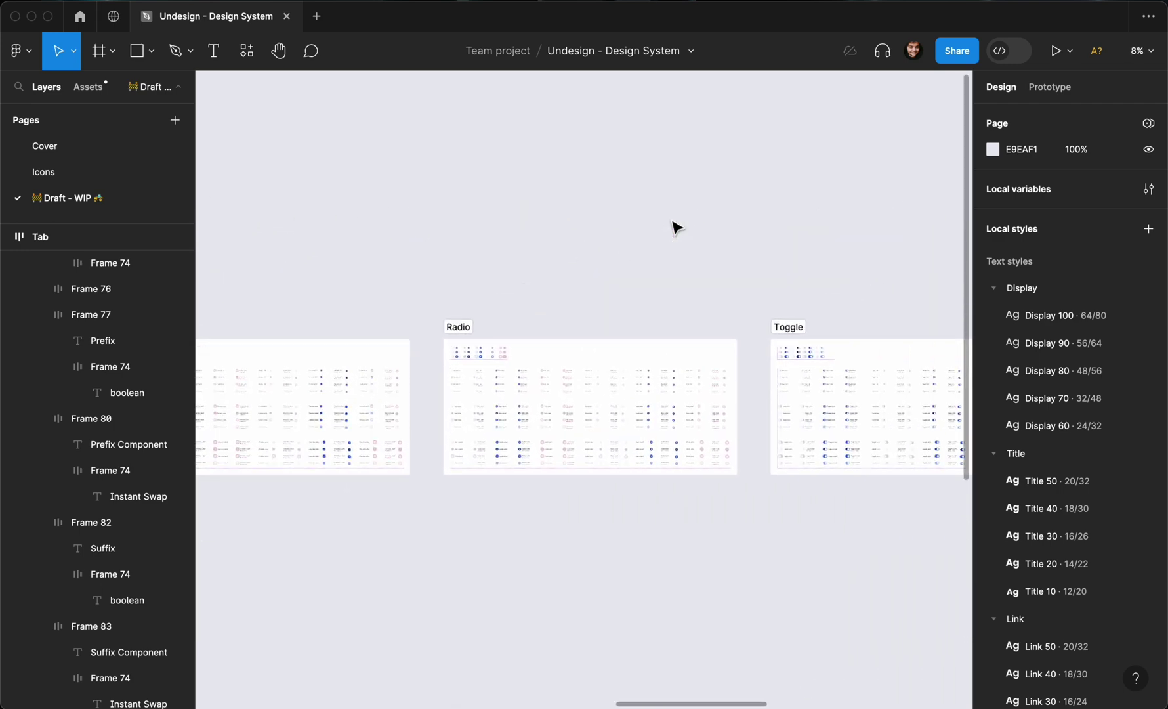
- Show the Assets panel and clear the leftover 'tag' search to list all local components
left_click(88, 86)
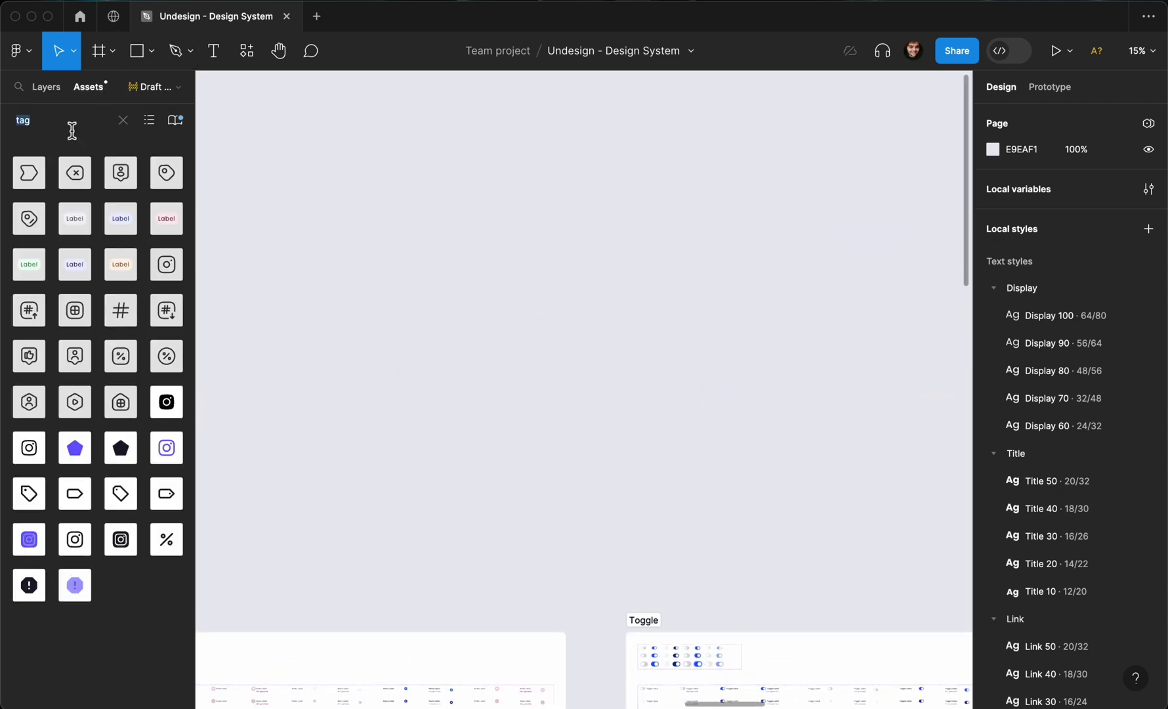
left_click(123, 120)
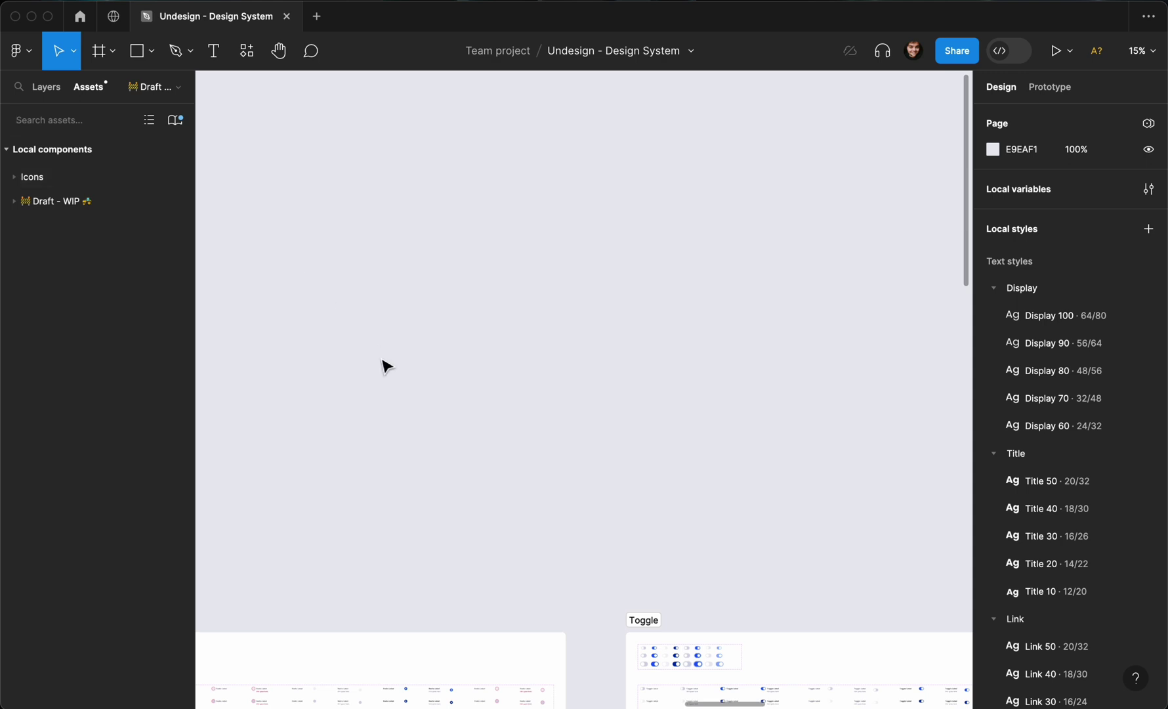
scroll(383, 367, "down", 4)
scroll(385, 366, "left", 8)
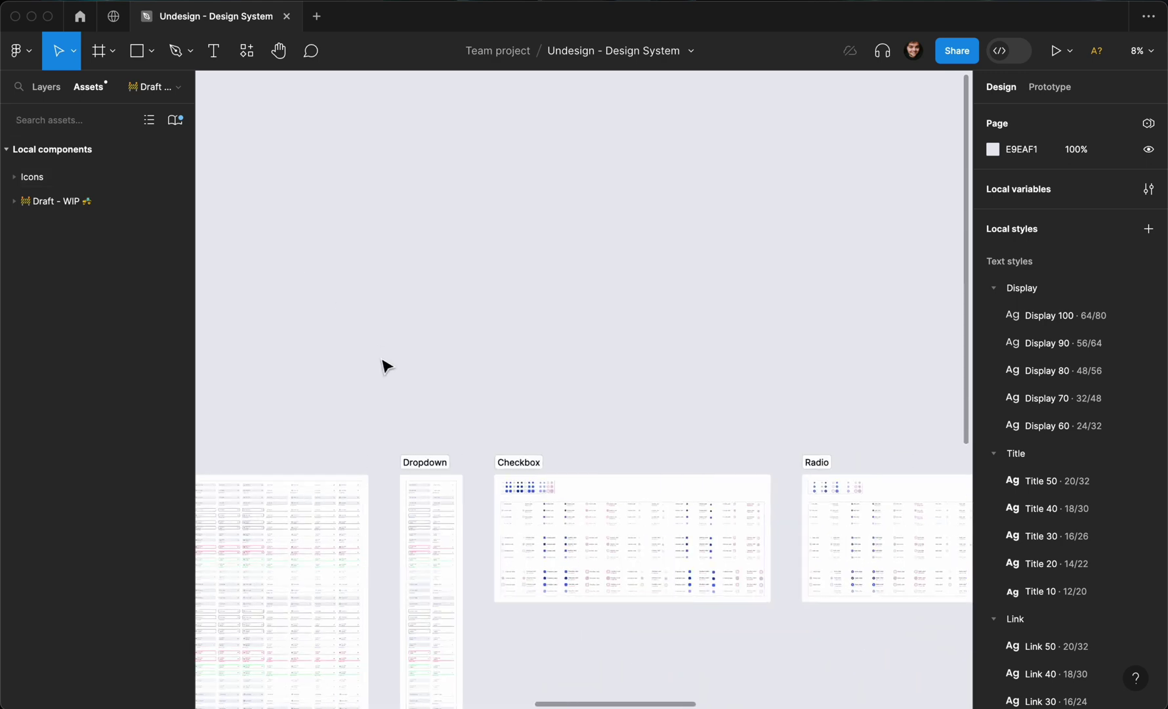
scroll(383, 365, "up", 5)
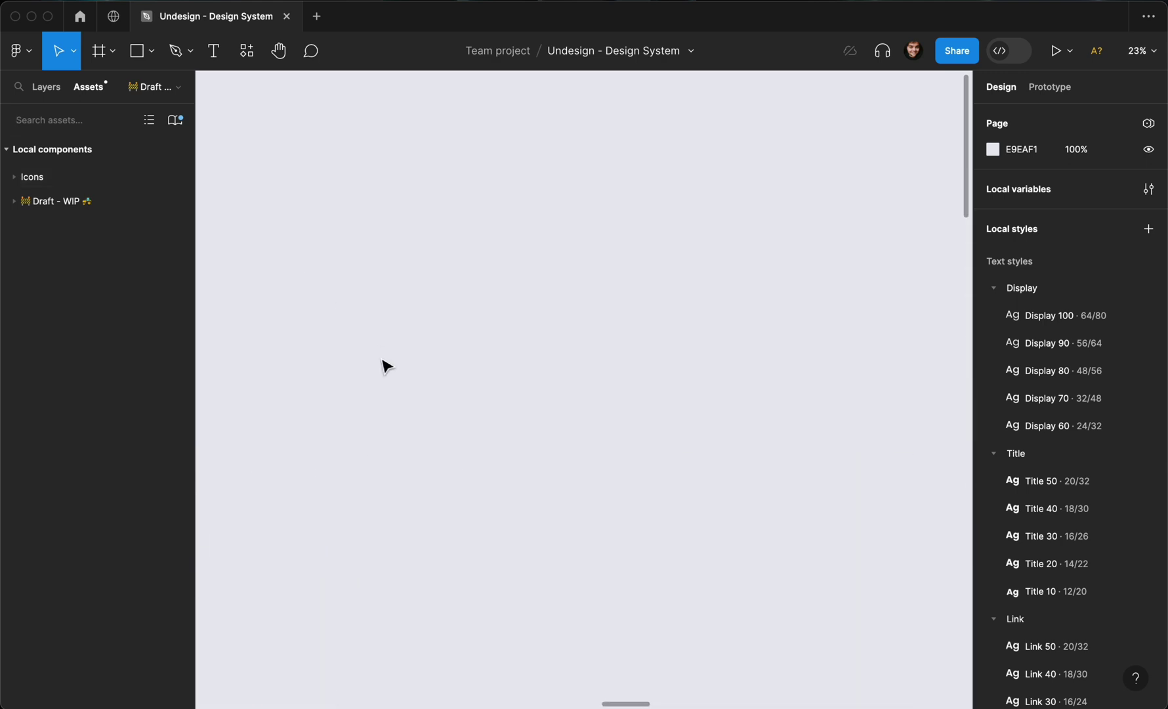
- Search Assets with 'i' and drag an Input component instance onto empty canvas, zooming in on it
left_click(17, 120)
type("input")
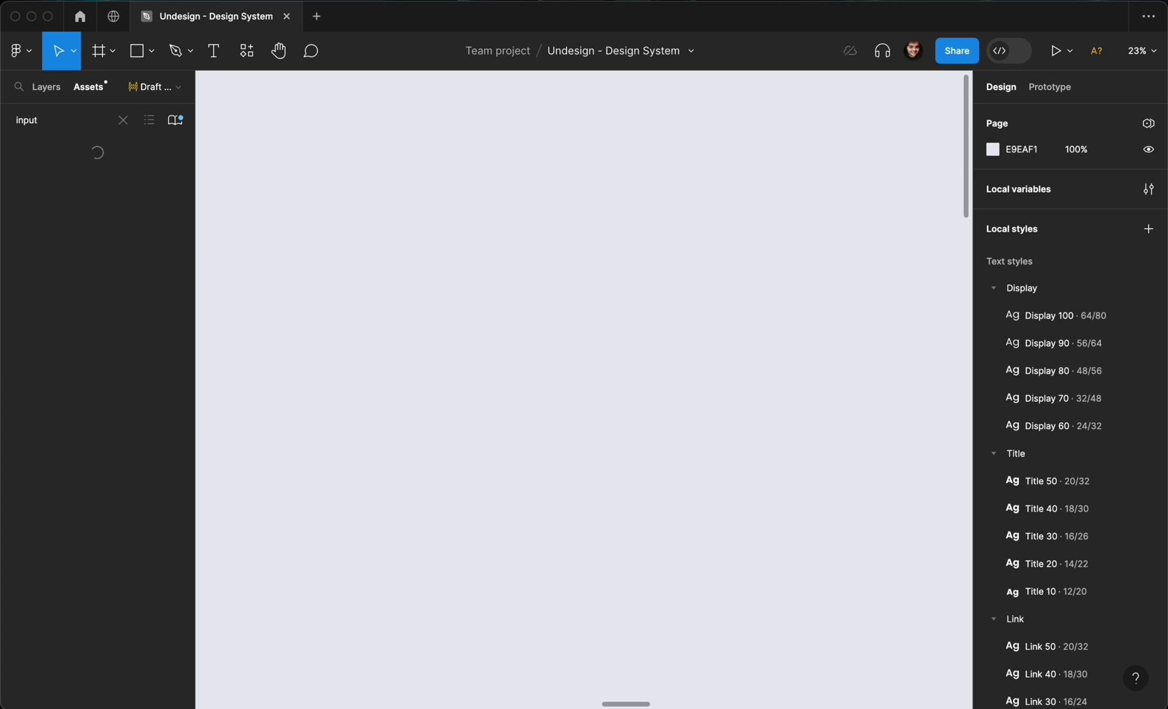
left_click_drag(57, 178, 555, 297)
scroll(555, 297, "up", 3)
scroll(555, 298, "up", 5)
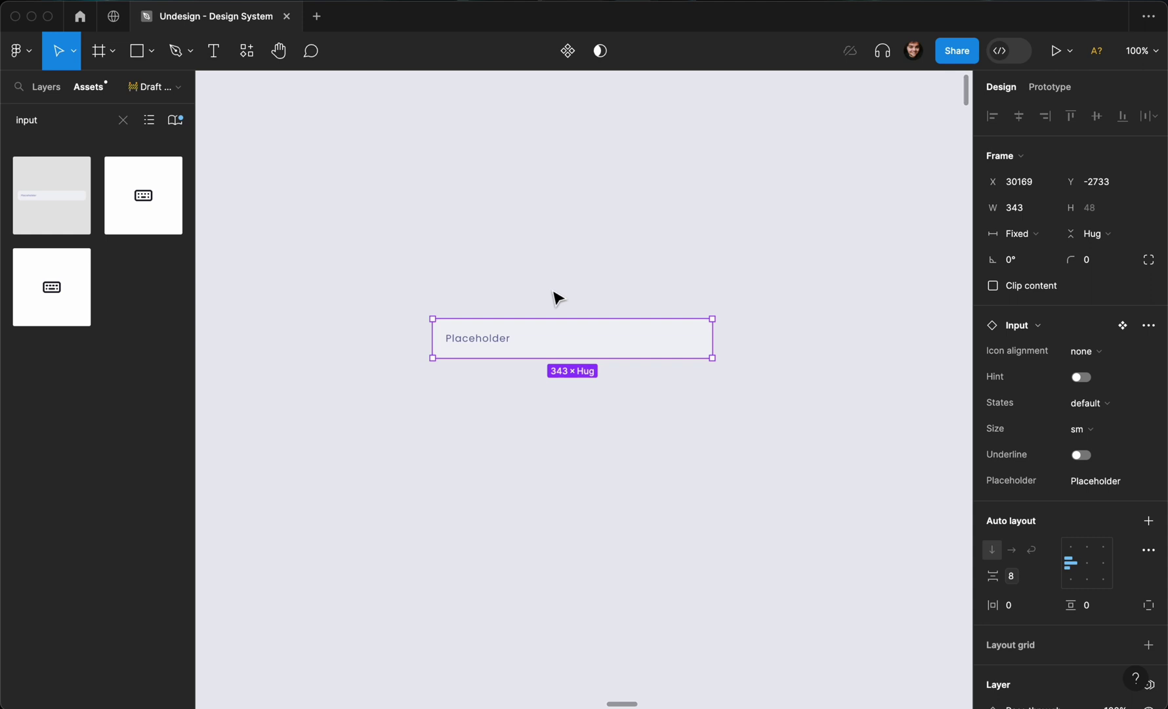
- Set the Input instance's Icon alignment to both, enable Hint, and switch States to typing
left_click(1105, 354)
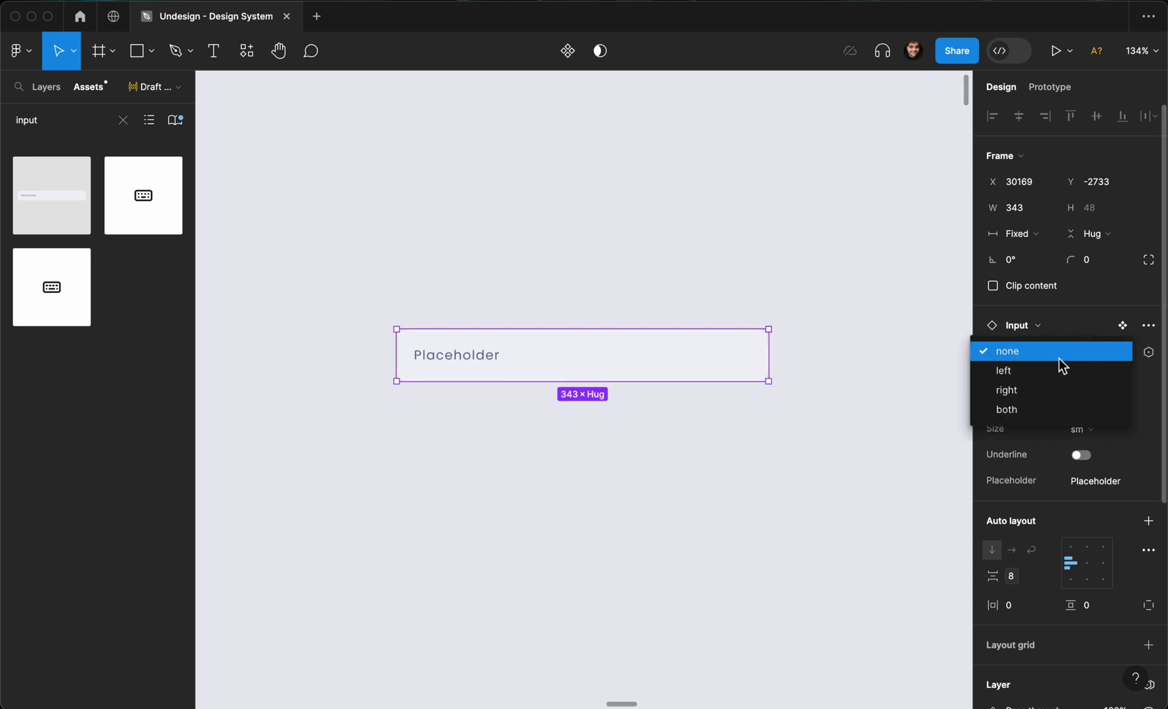
left_click(1036, 409)
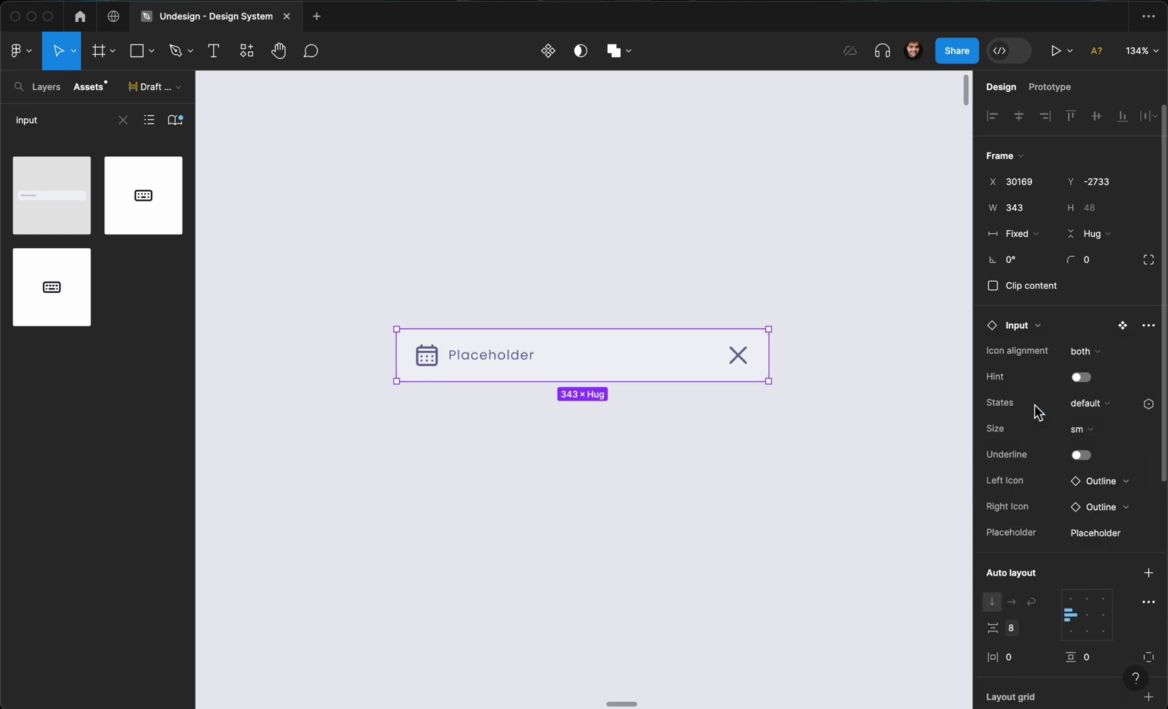
left_click(1081, 377)
left_click(1093, 409)
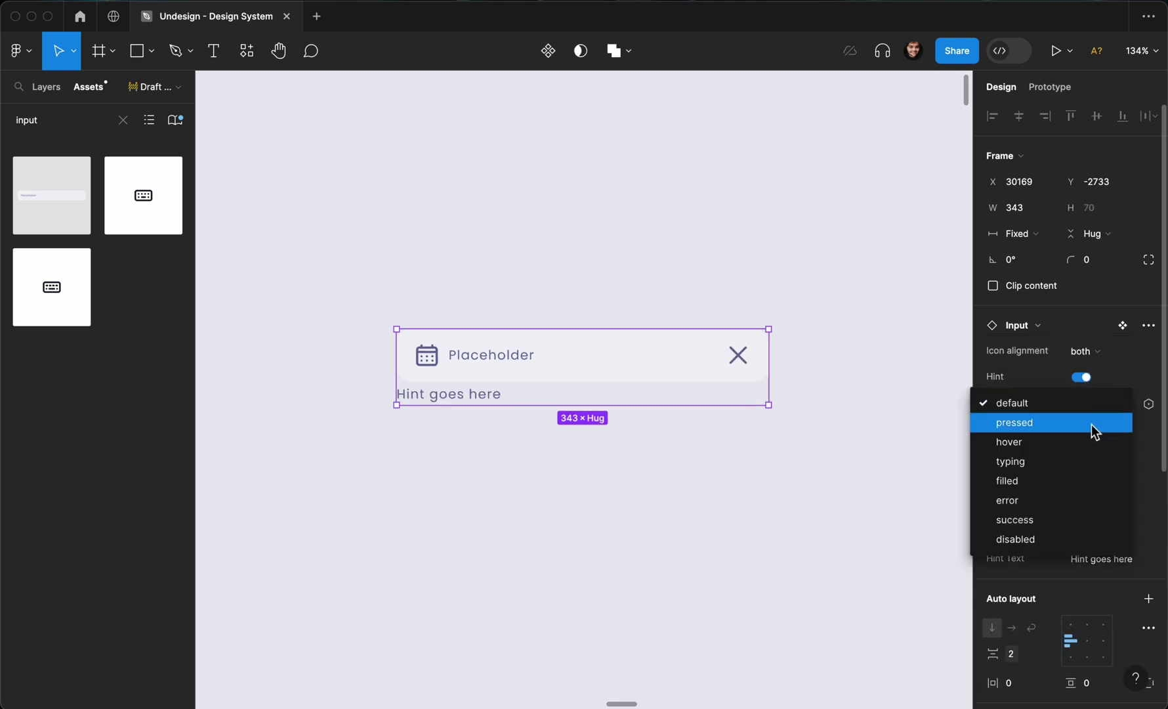
left_click(1091, 425)
left_click(1089, 404)
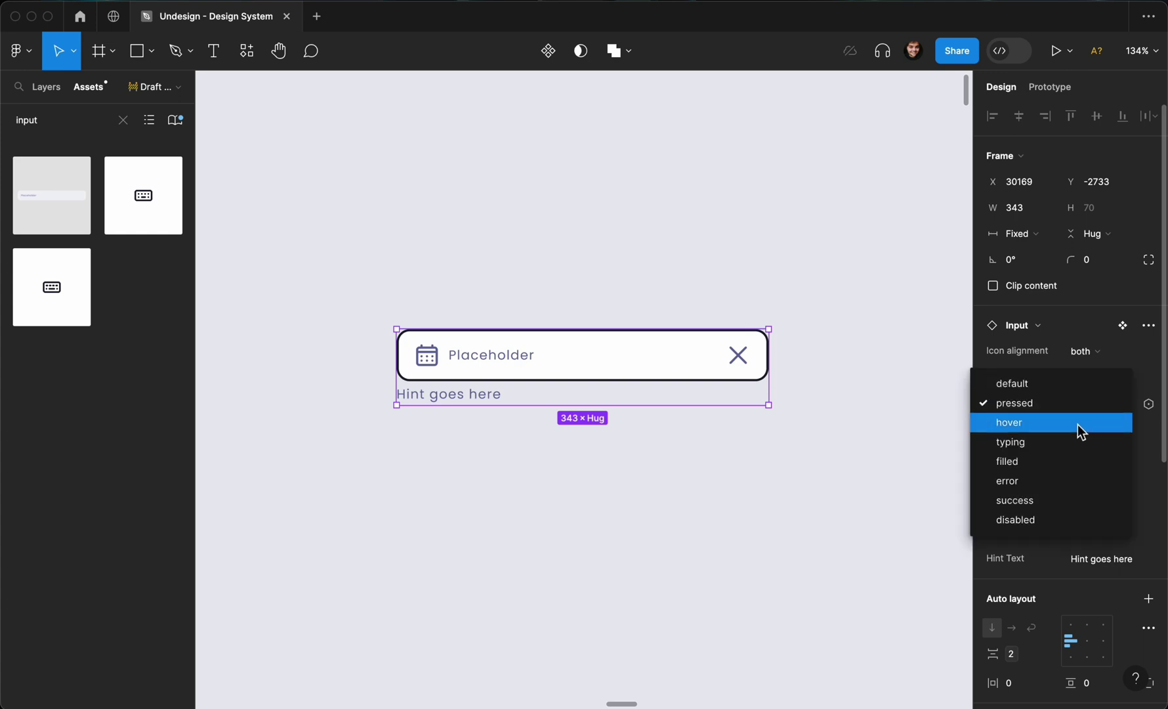
left_click(1076, 446)
- Set the Input instance's Size to md, leaving the underline style off
left_click(1092, 430)
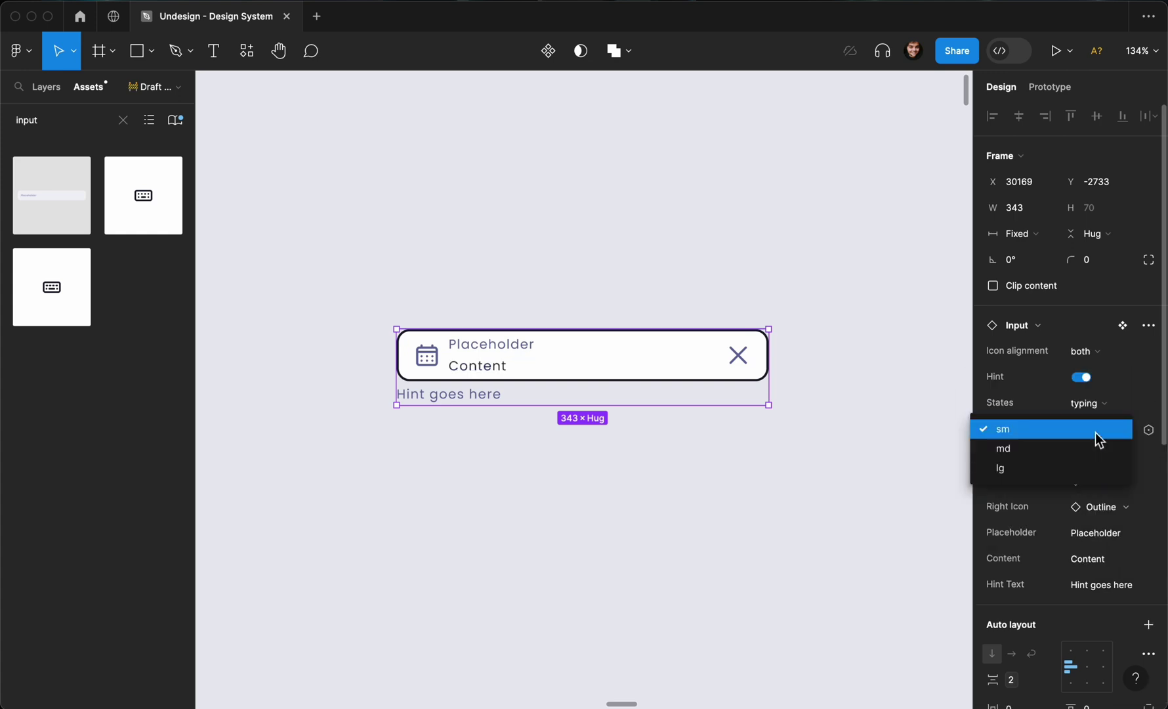
left_click(1091, 462)
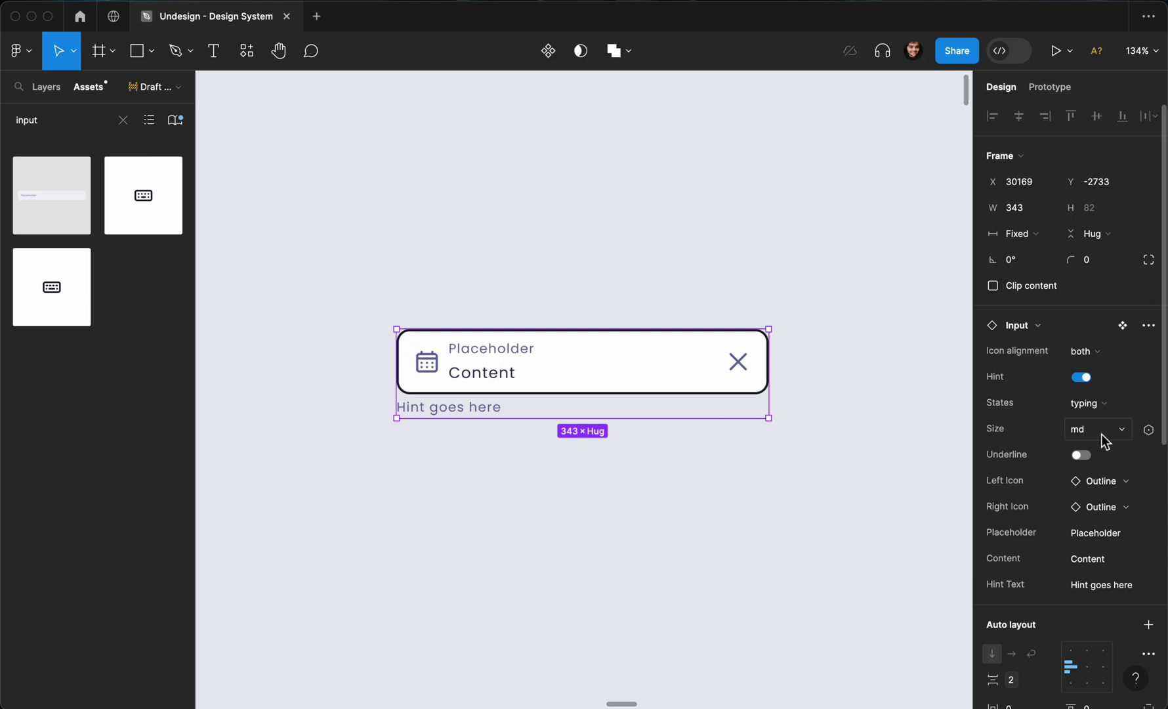
left_click(1083, 455)
left_click(1083, 455)
scroll(1007, 387, "down", 5)
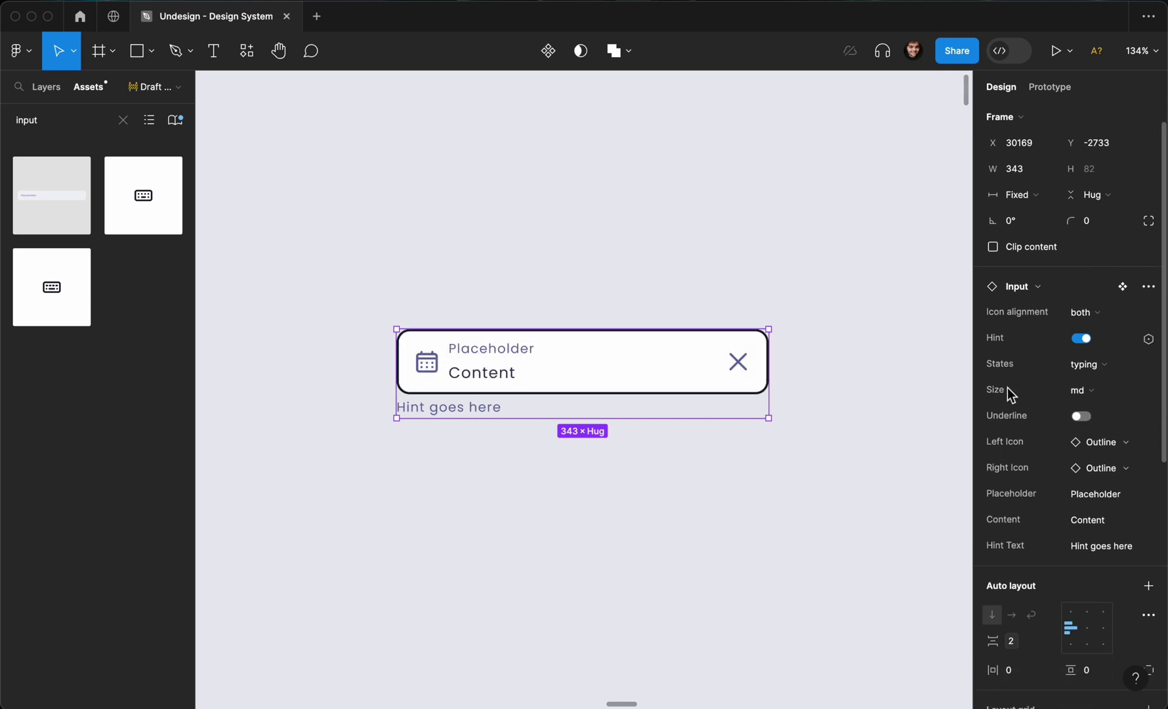
scroll(1007, 387, "down", 2)
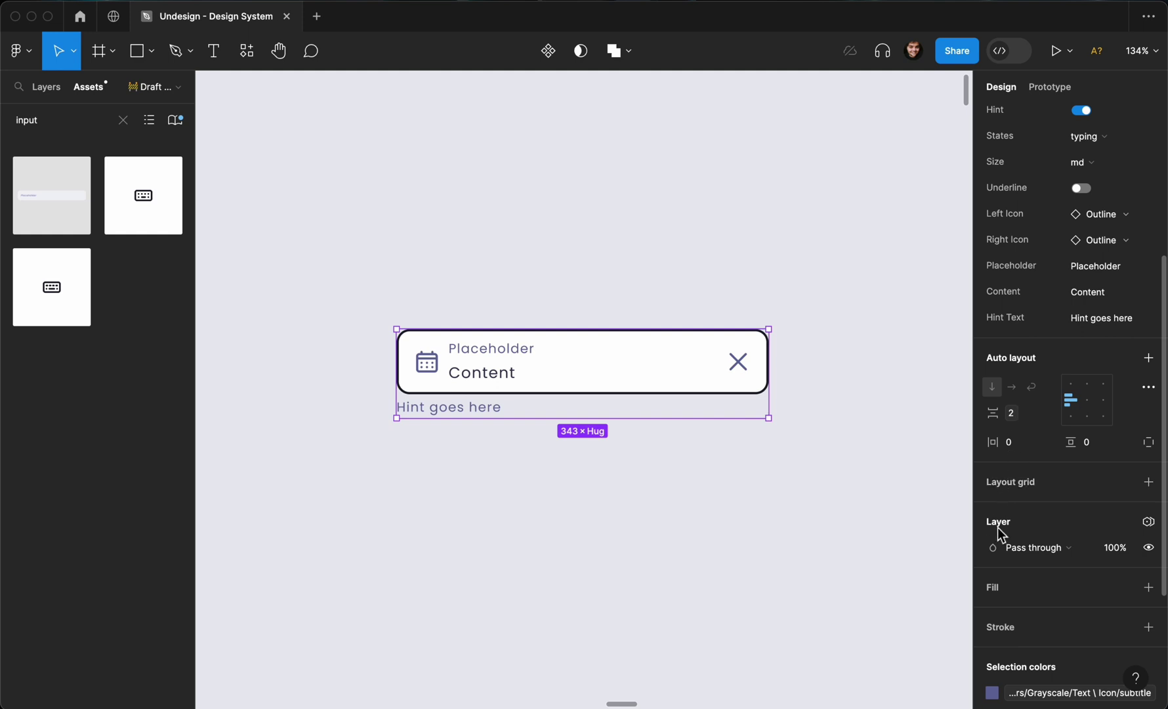
- Switch the page's Tokens variable mode to Dark Mode
left_click(882, 489)
scroll(1028, 462, "up", 5)
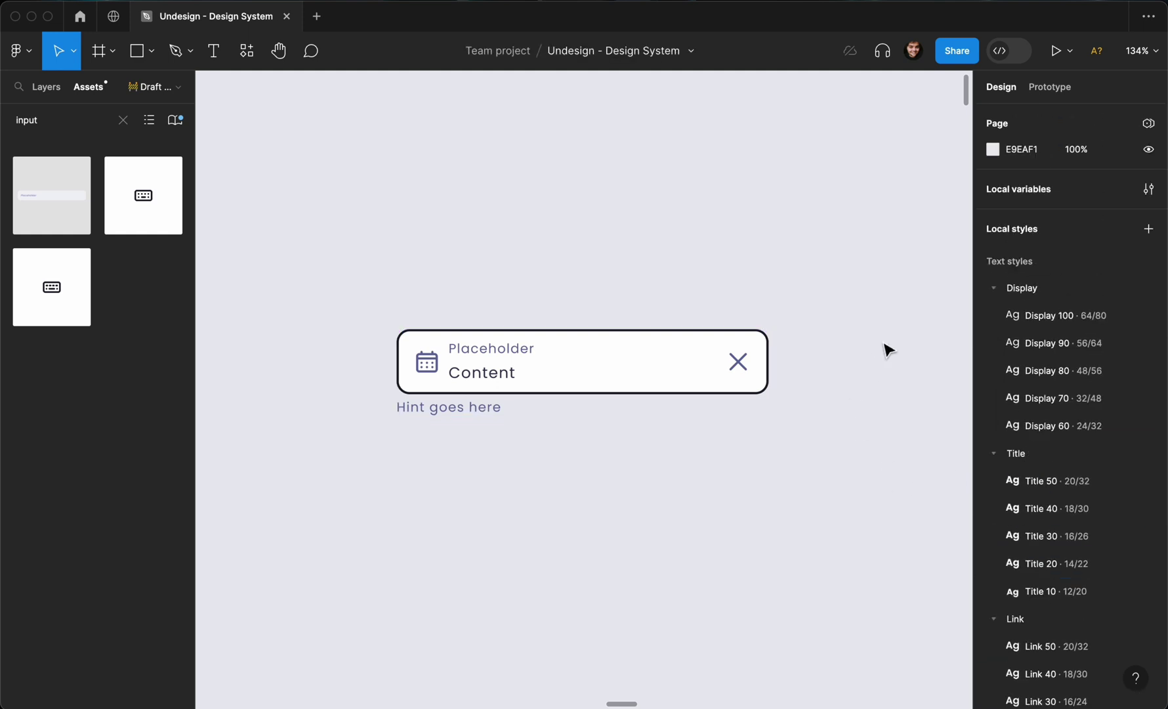
left_click(1148, 124)
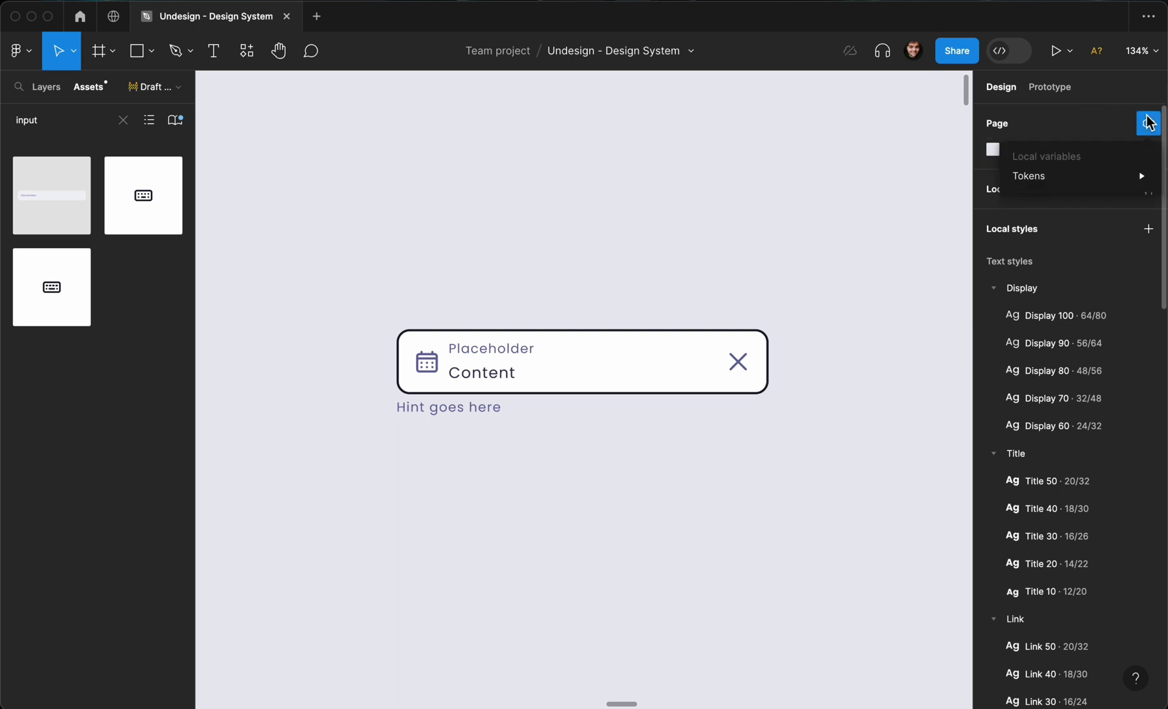
mouse_move(1043, 180)
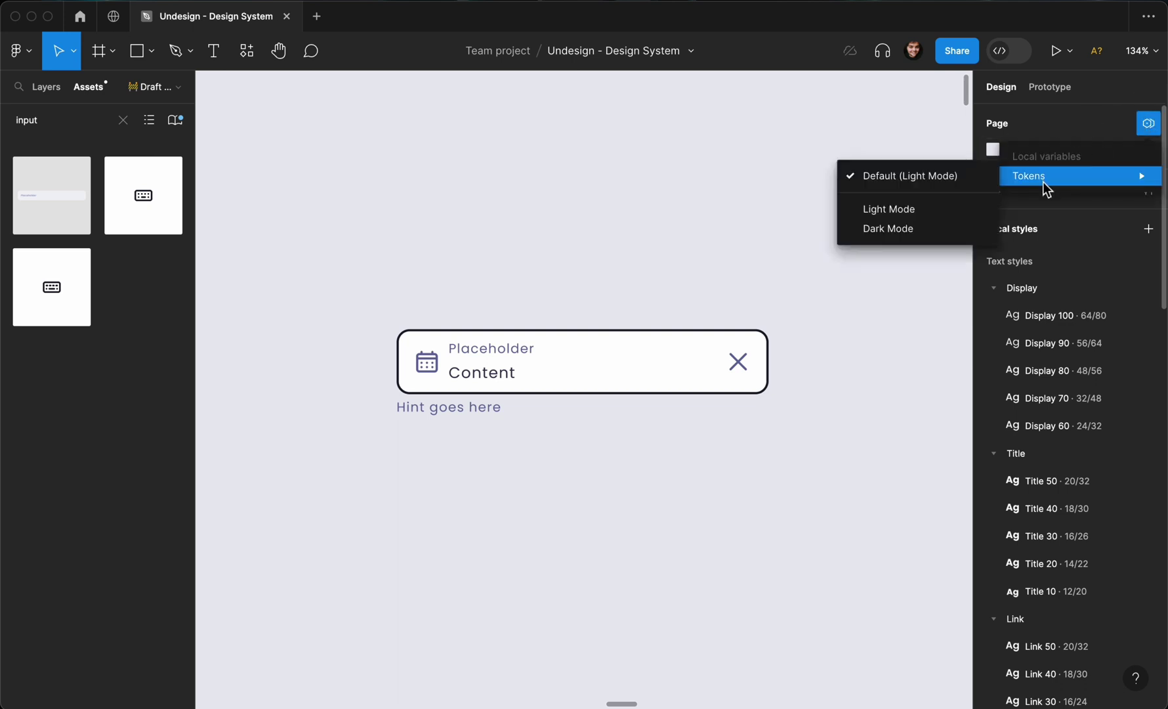
left_click(898, 230)
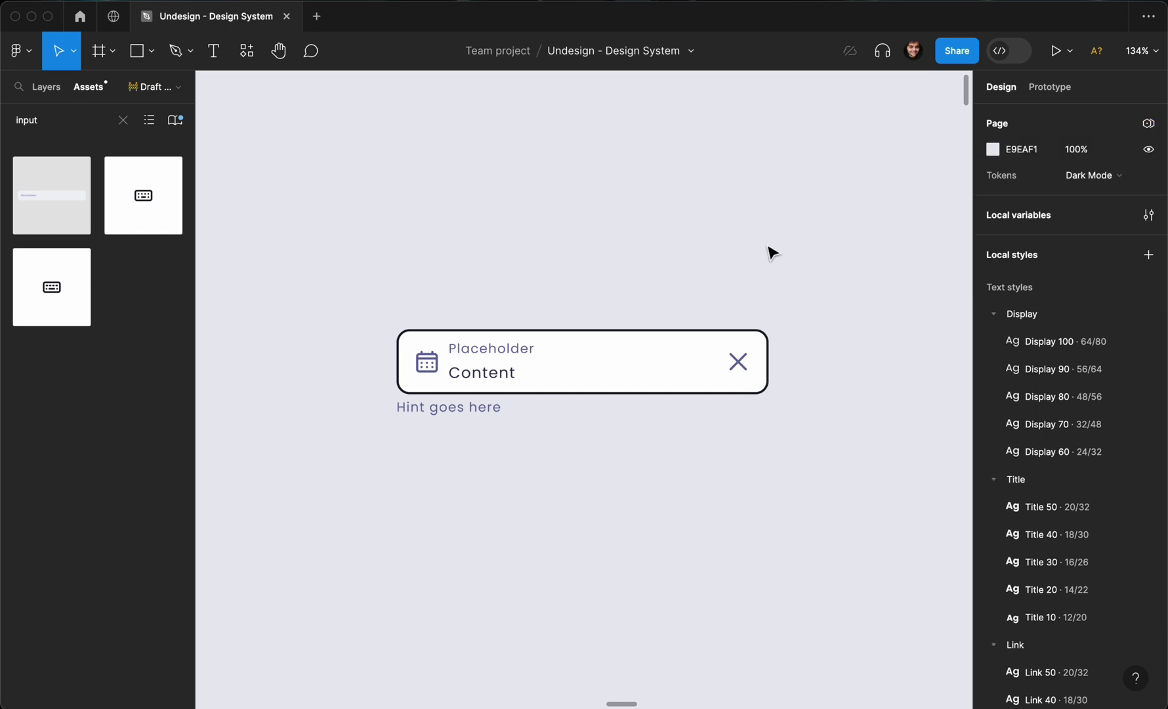
- Scroll-zoom the canvas in close on the Input component
scroll(735, 254, "down", 15)
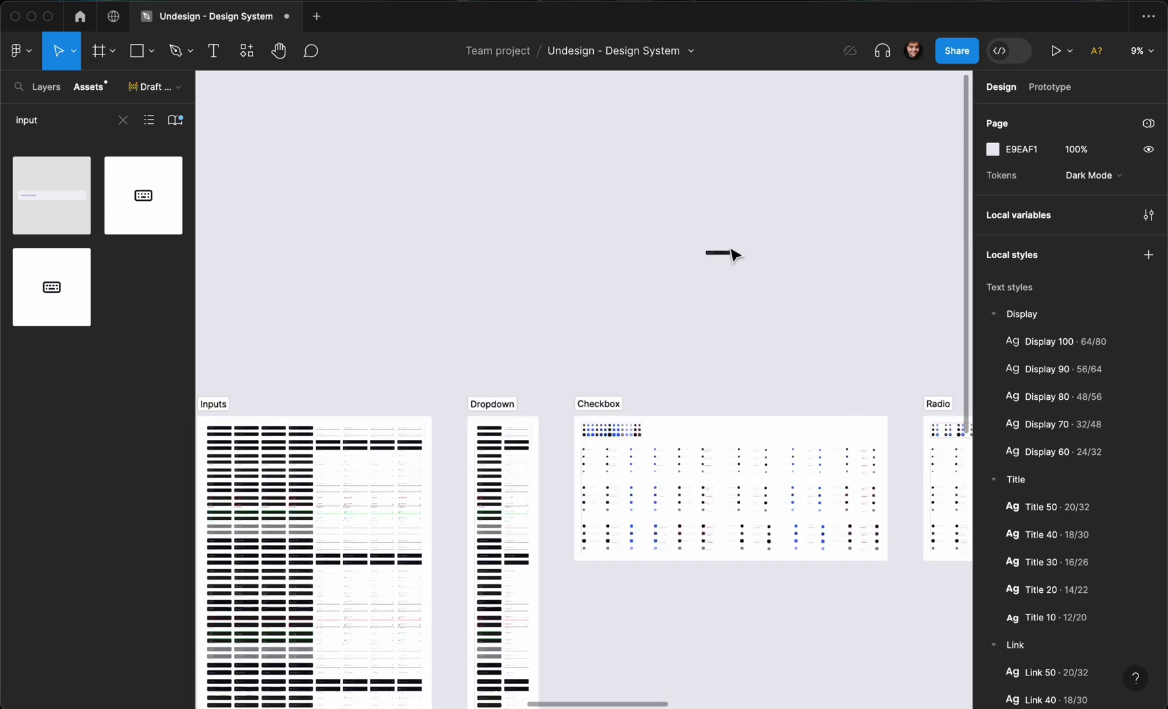
scroll(735, 255, "down", 3)
scroll(735, 254, "left", 3)
scroll(734, 255, "up", 5)
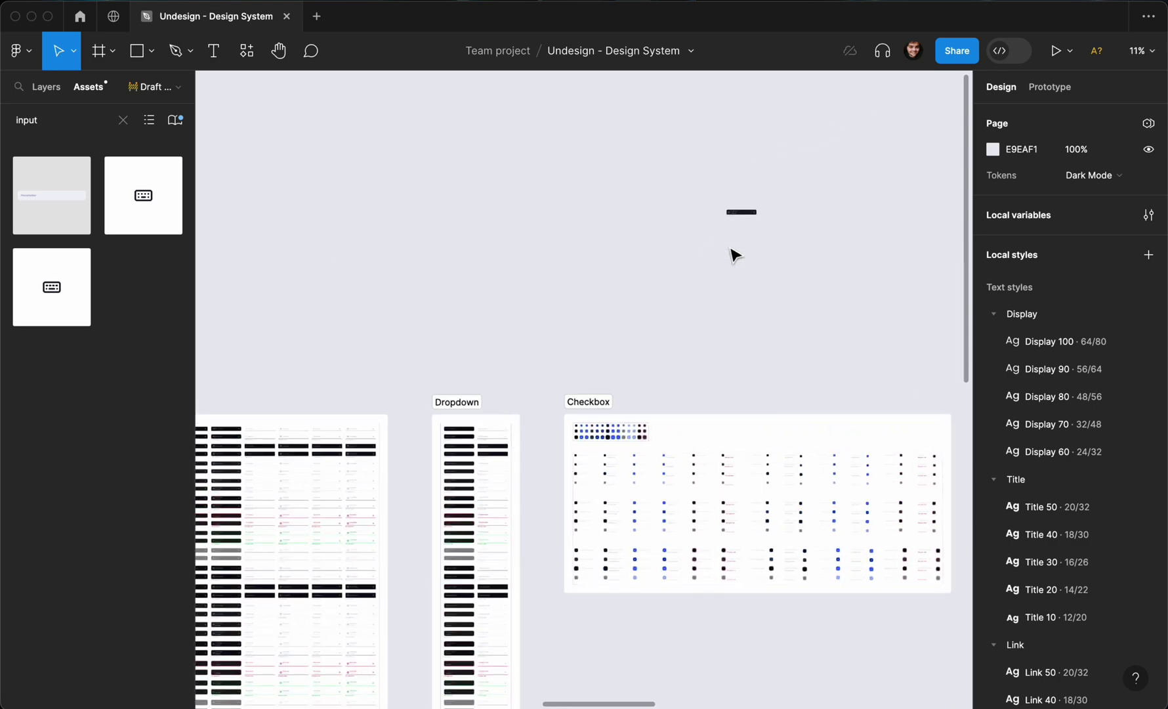
scroll(735, 254, "up", 3)
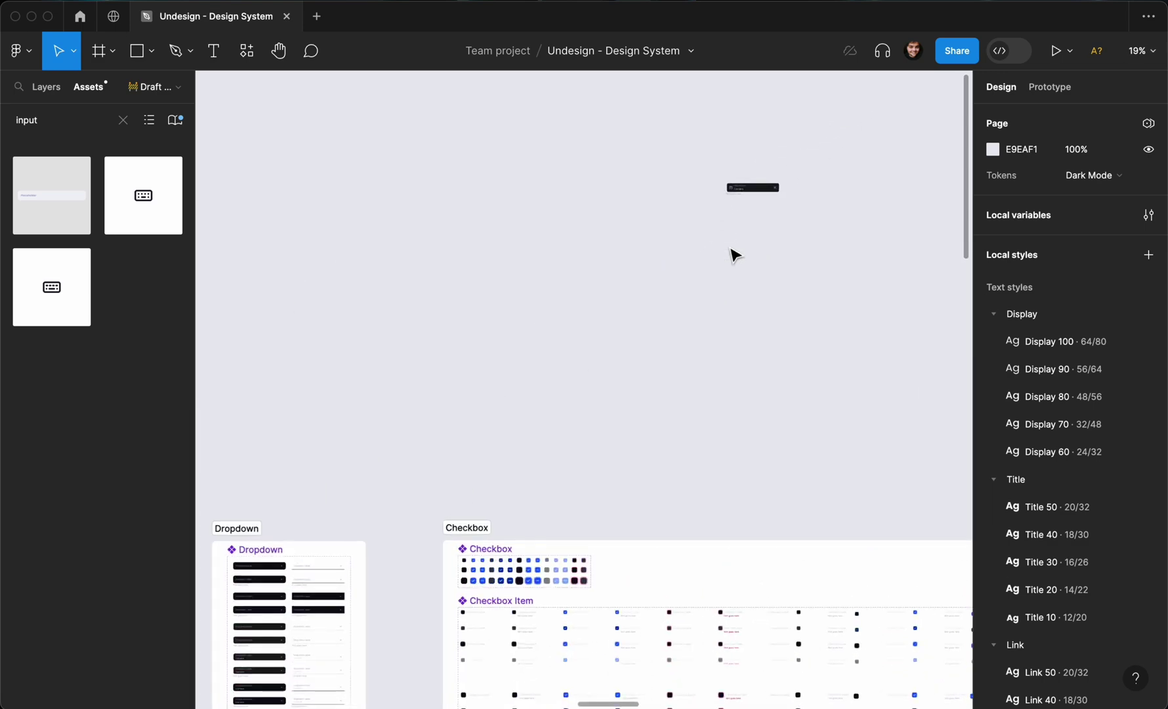
scroll(735, 254, "up", 10)
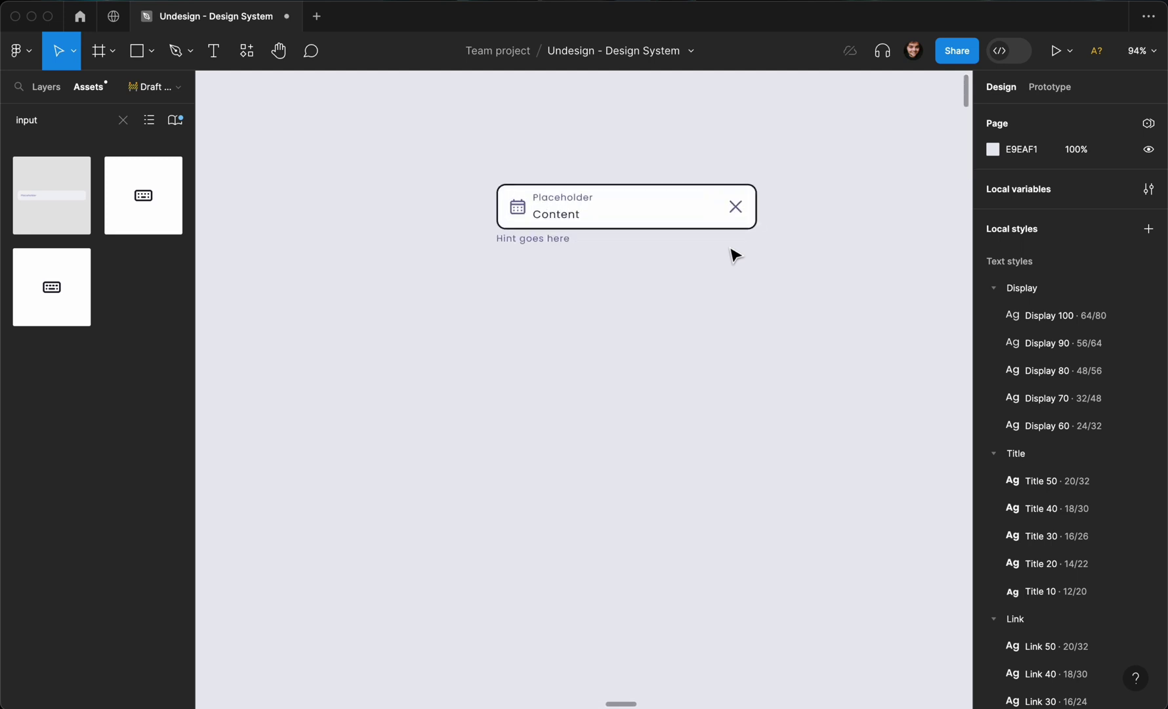
scroll(735, 255, "up", 3)
- Set the Input instance's layer variable mode to Tokens > Dark Mode
left_click(696, 253)
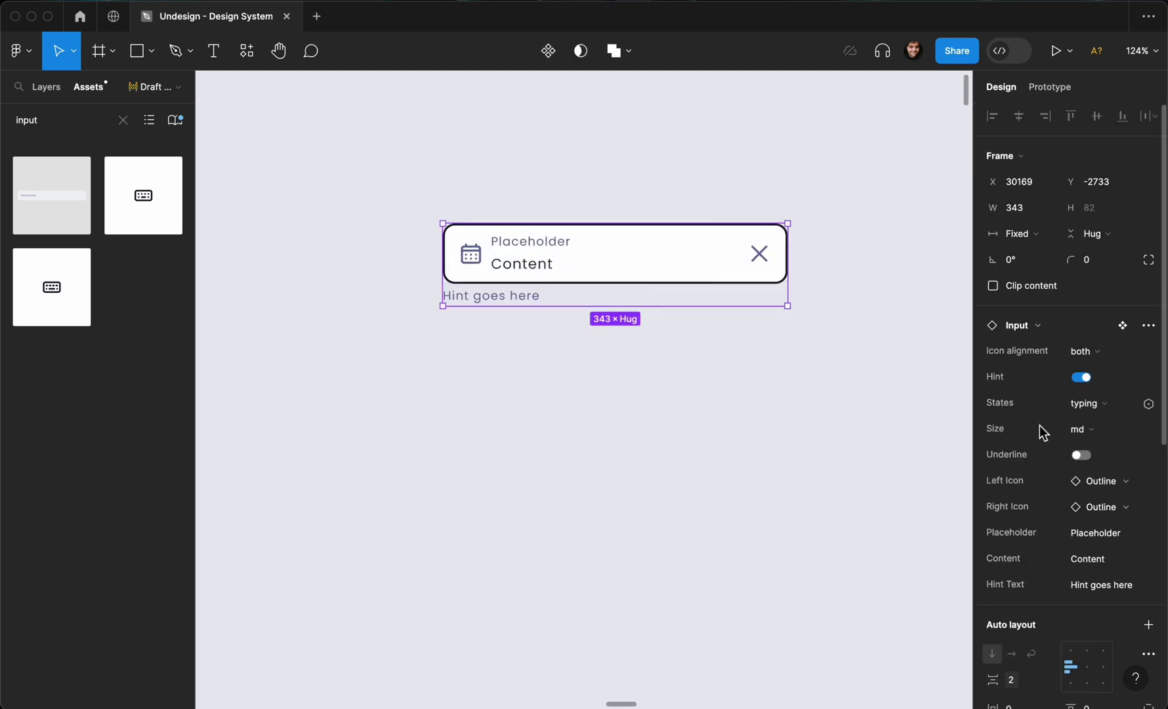
scroll(1040, 425, "down", 5)
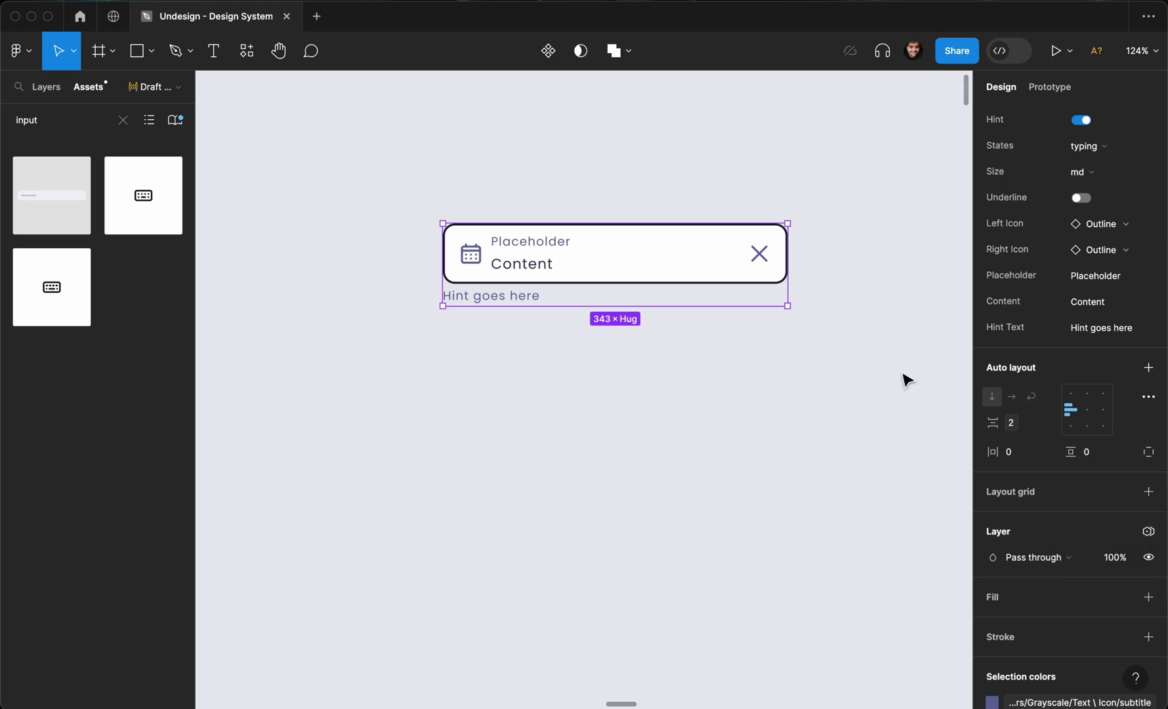
left_click(1148, 531)
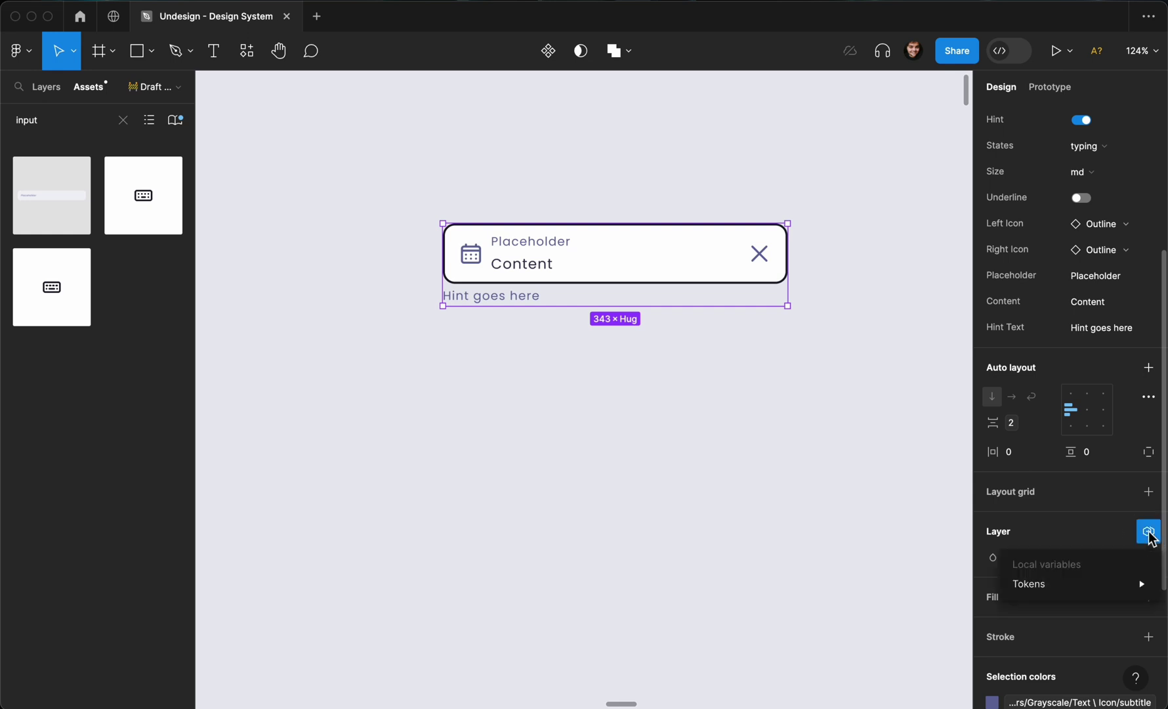
mouse_move(1104, 584)
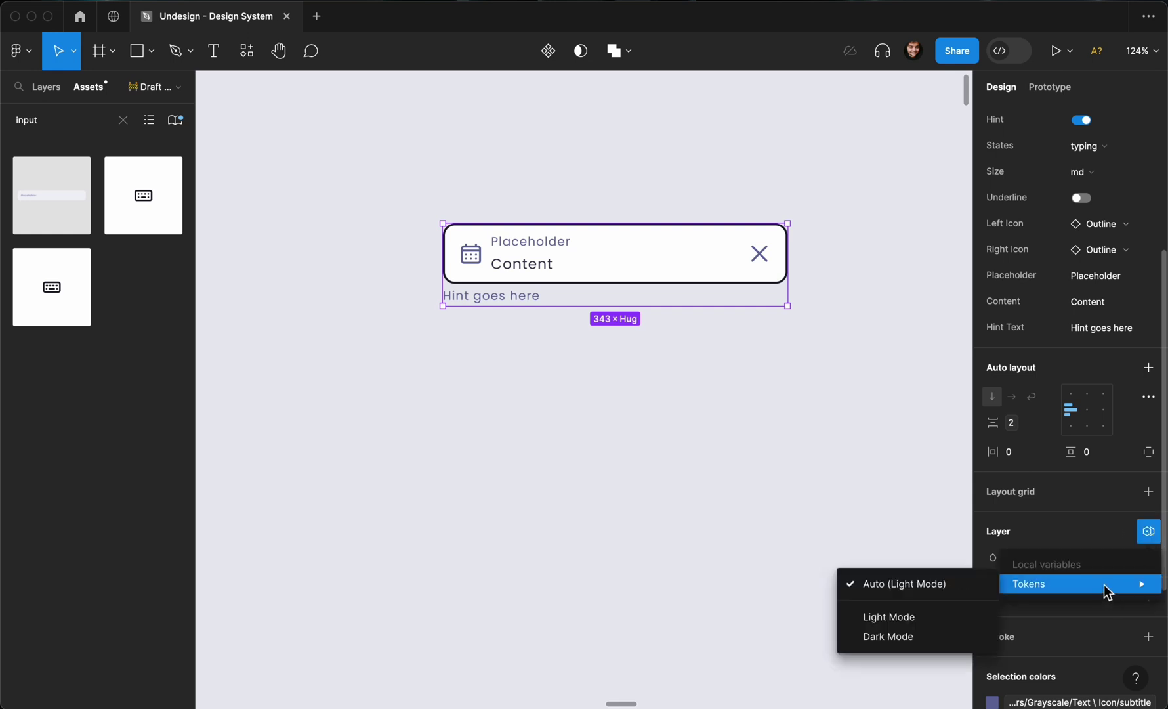
left_click(896, 639)
- Deselect the Input and zoom around to check its dark field and light text
left_click(767, 396)
scroll(767, 397, "up", 2)
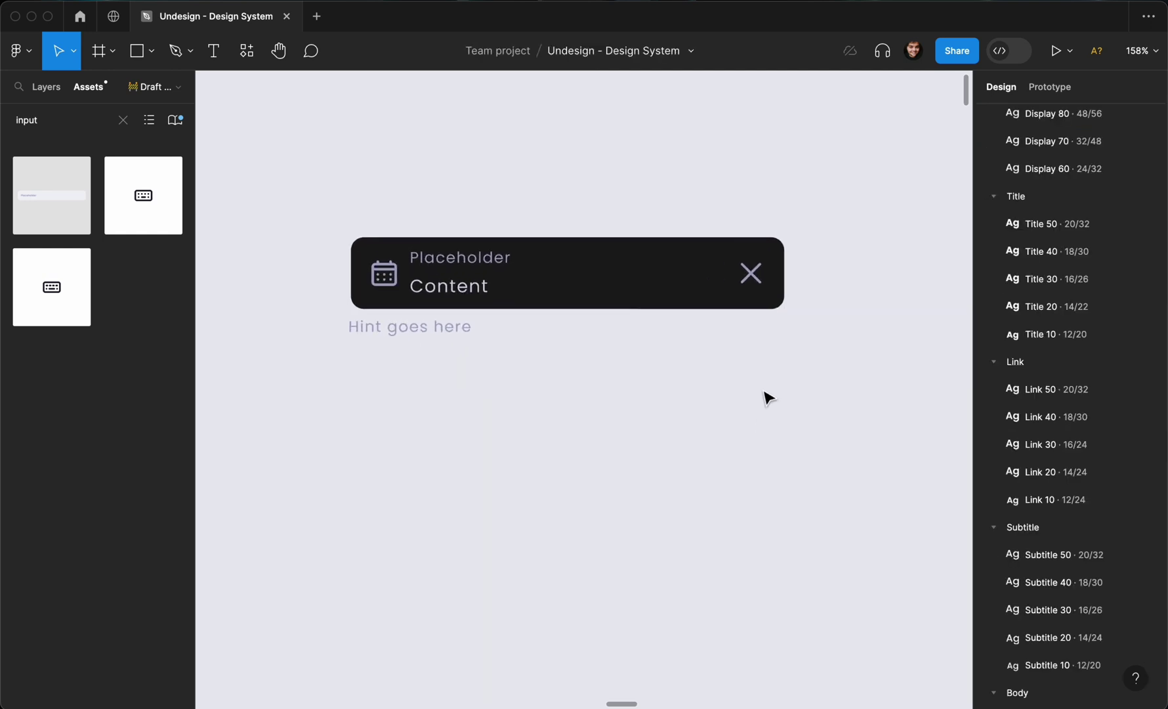
scroll(604, 293, "up", 5)
scroll(604, 293, "down", 6)
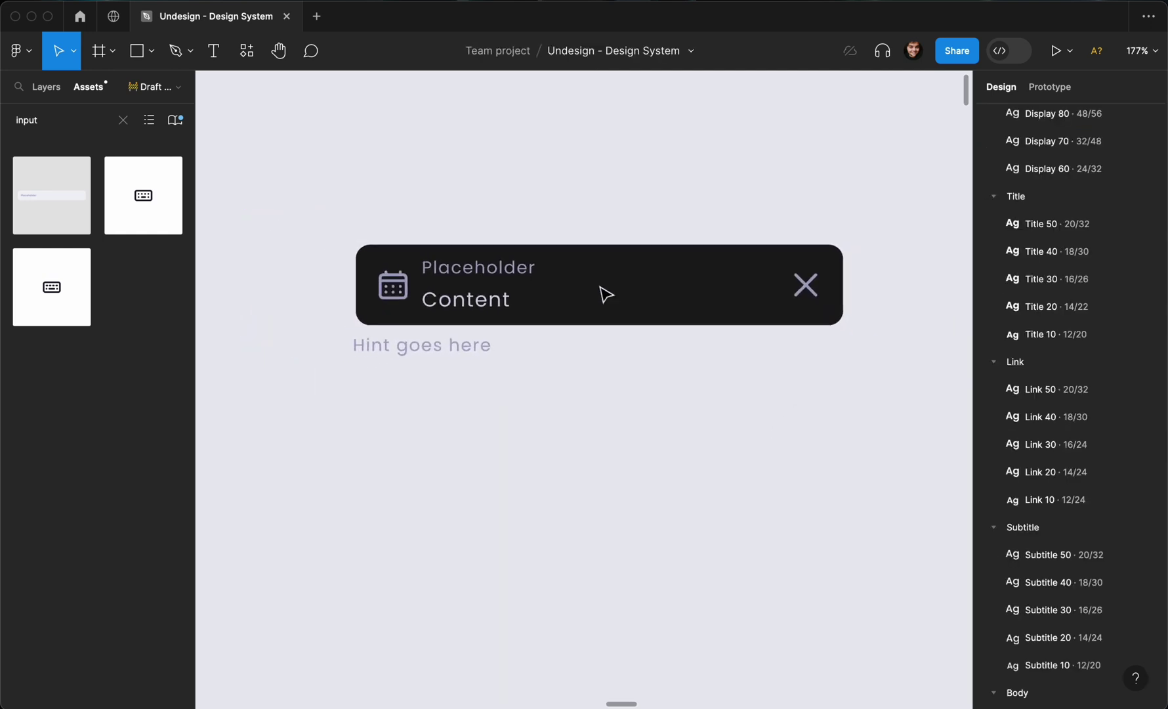
left_click(641, 248)
scroll(645, 250, "up", 3)
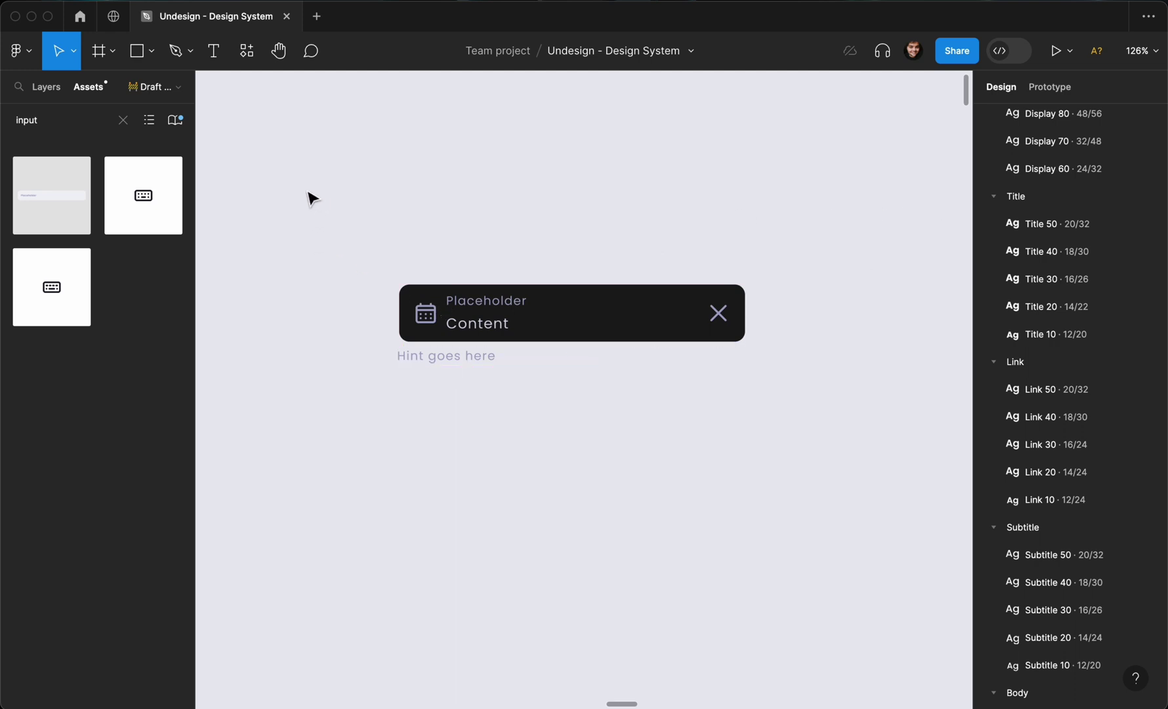
- Draw a 583 × 270 Frame 89 around the input and fill it with Colors/Chilled Gray/900
key("f")
left_click_drag(302, 187, 896, 462)
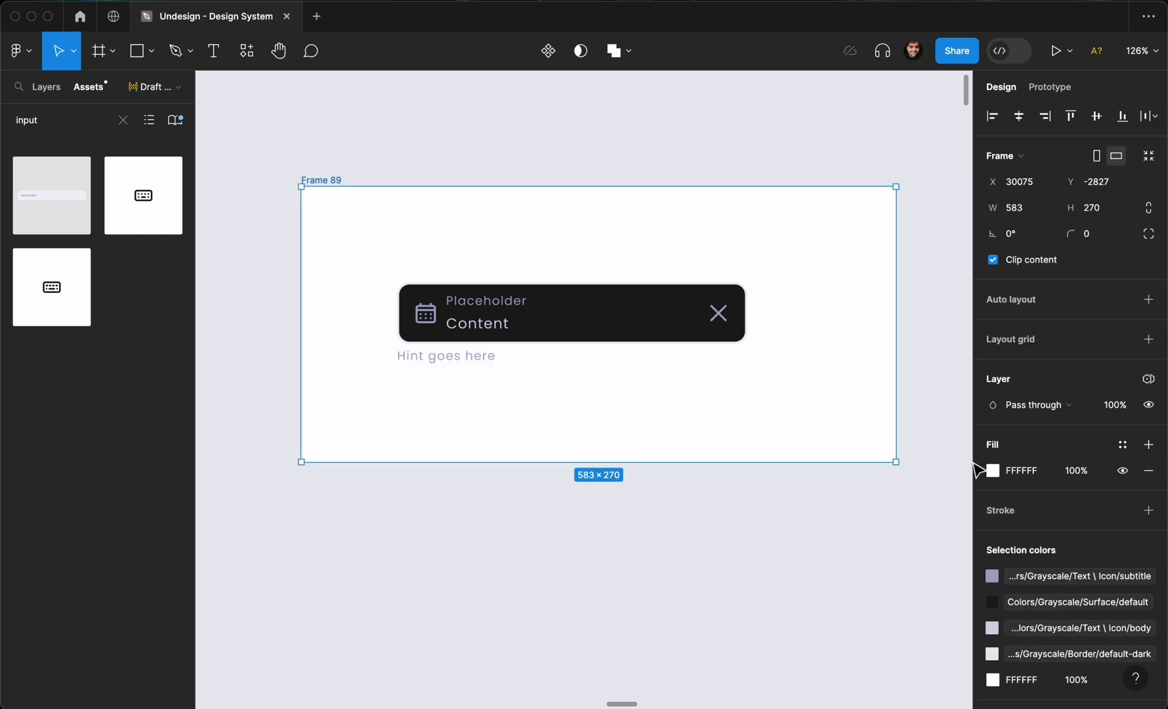
left_click(1122, 444)
type("chill")
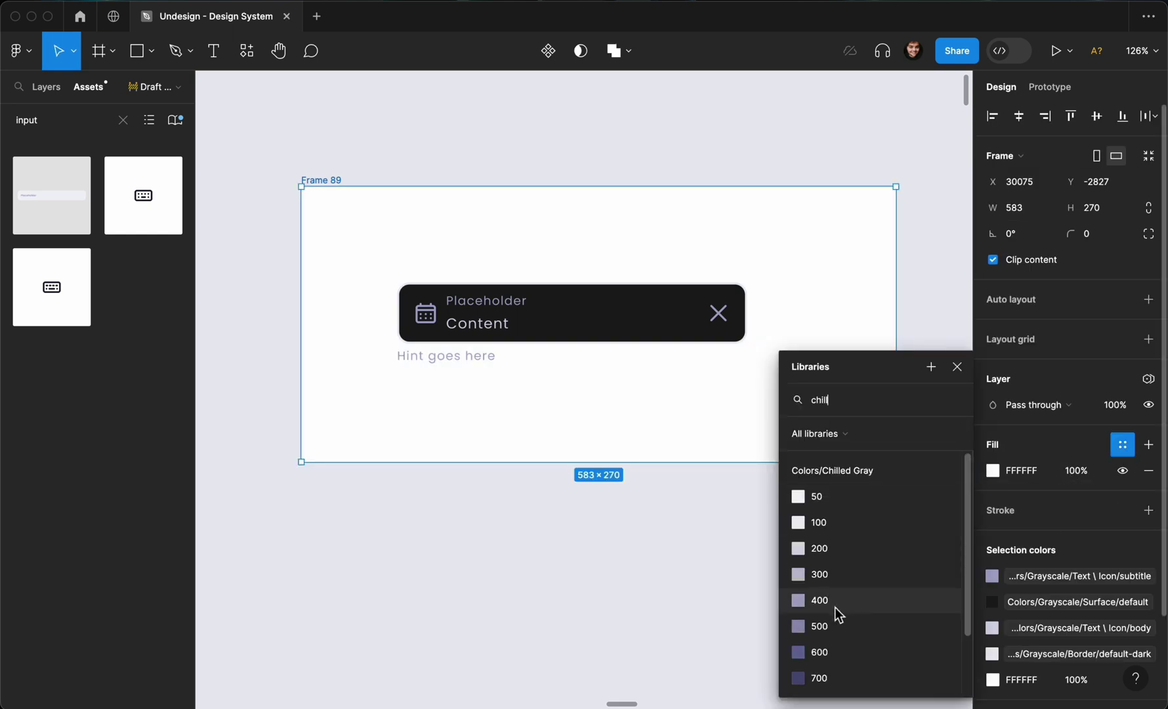
scroll(835, 606, "down", 2)
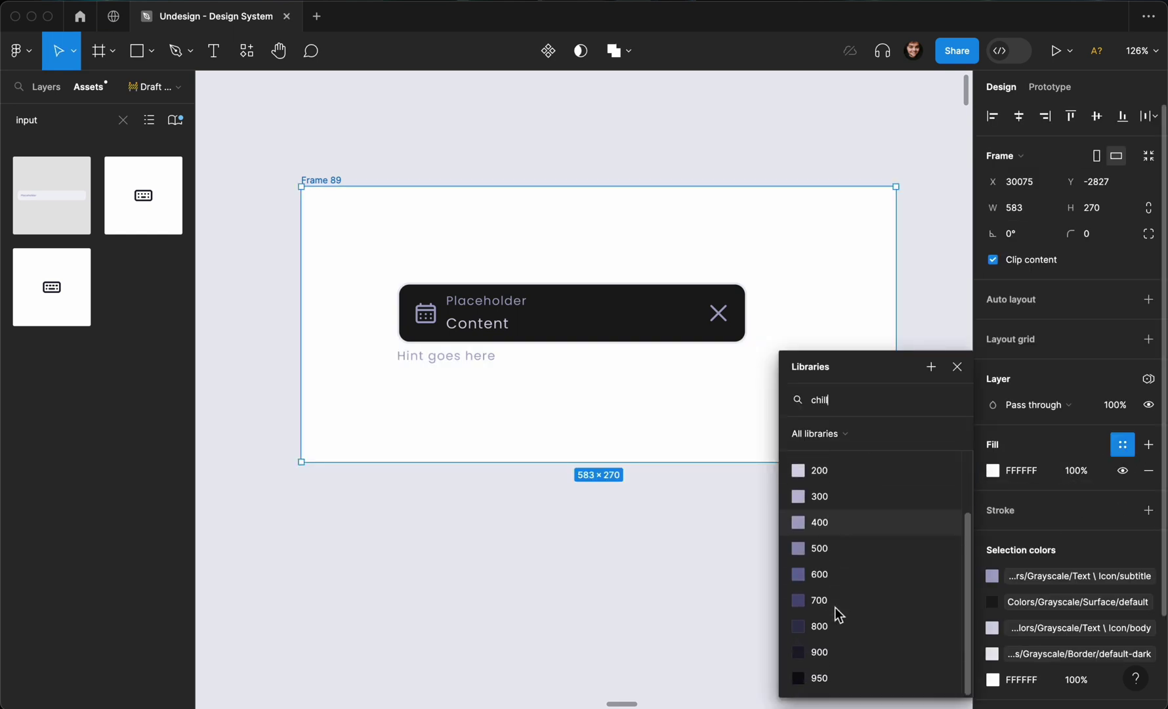
left_click(827, 649)
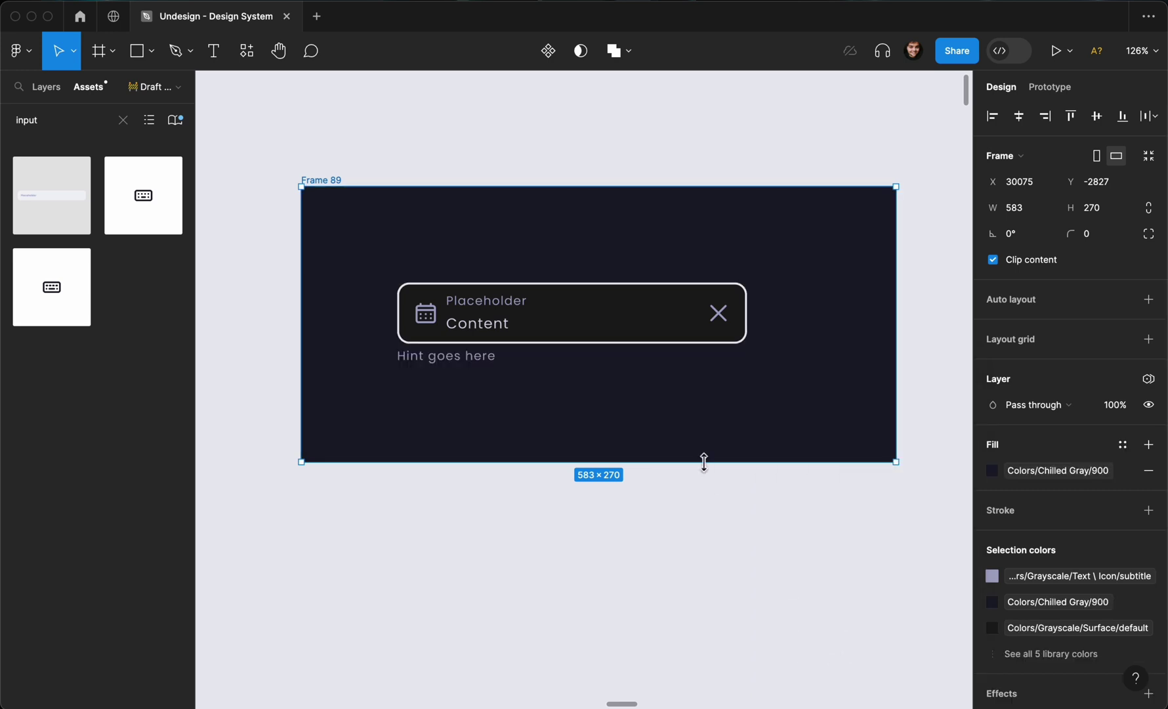
scroll(704, 462, "up", 2)
key("Escape")
- Move the Input instance up and left inside Frame 89
left_click(744, 359)
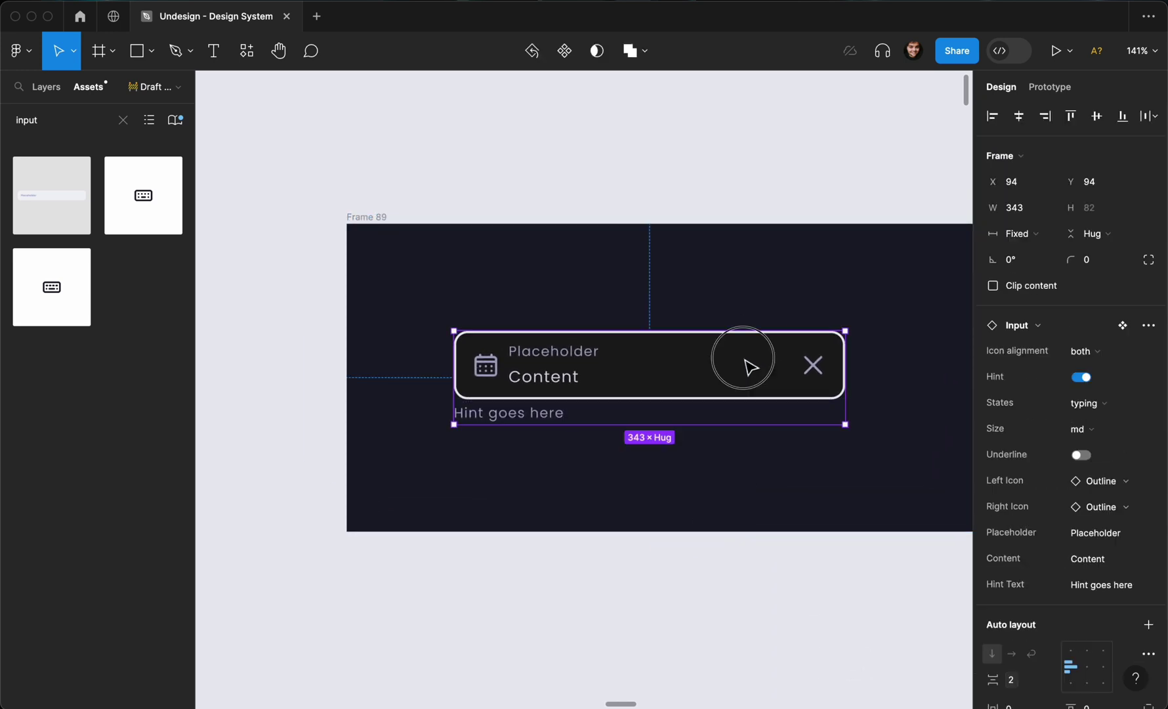
left_click_drag(747, 366, 697, 309)
left_click(694, 187)
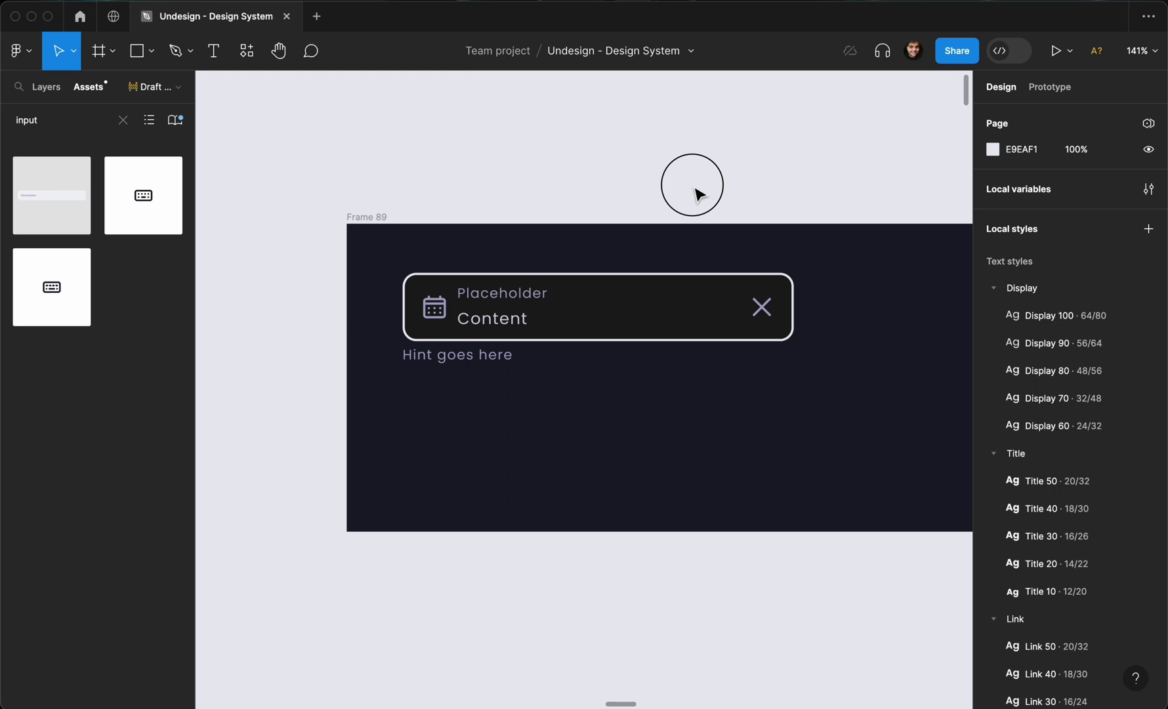
left_click(648, 302)
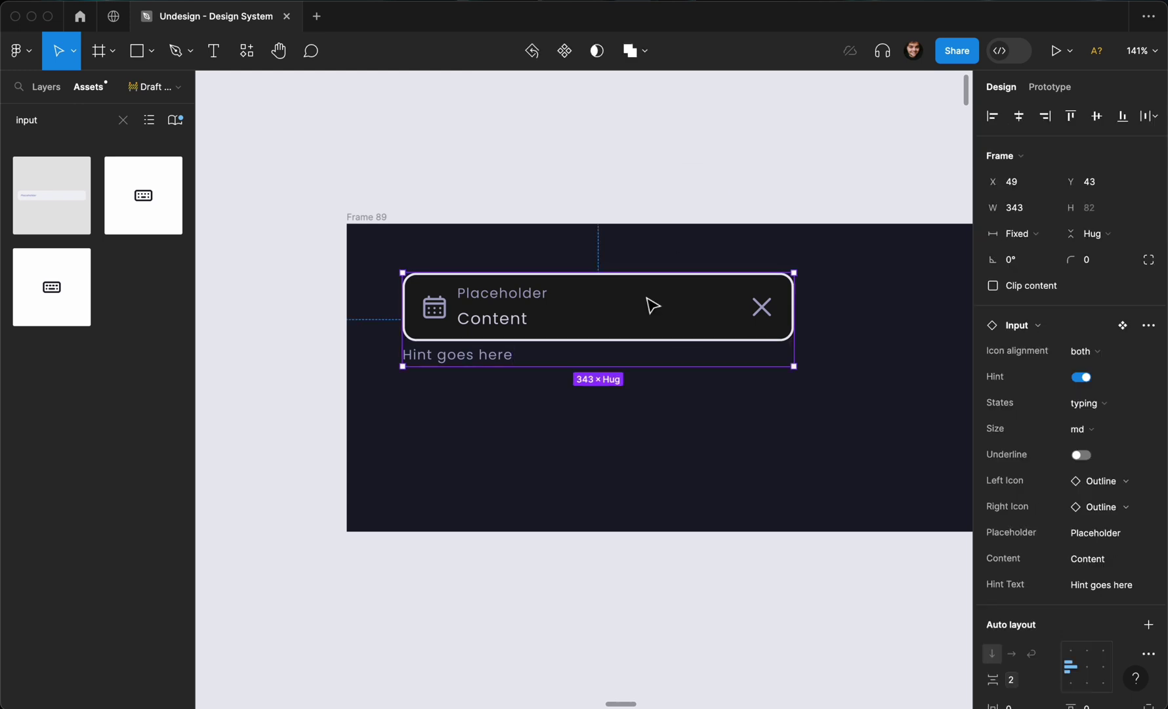
double_click(648, 303)
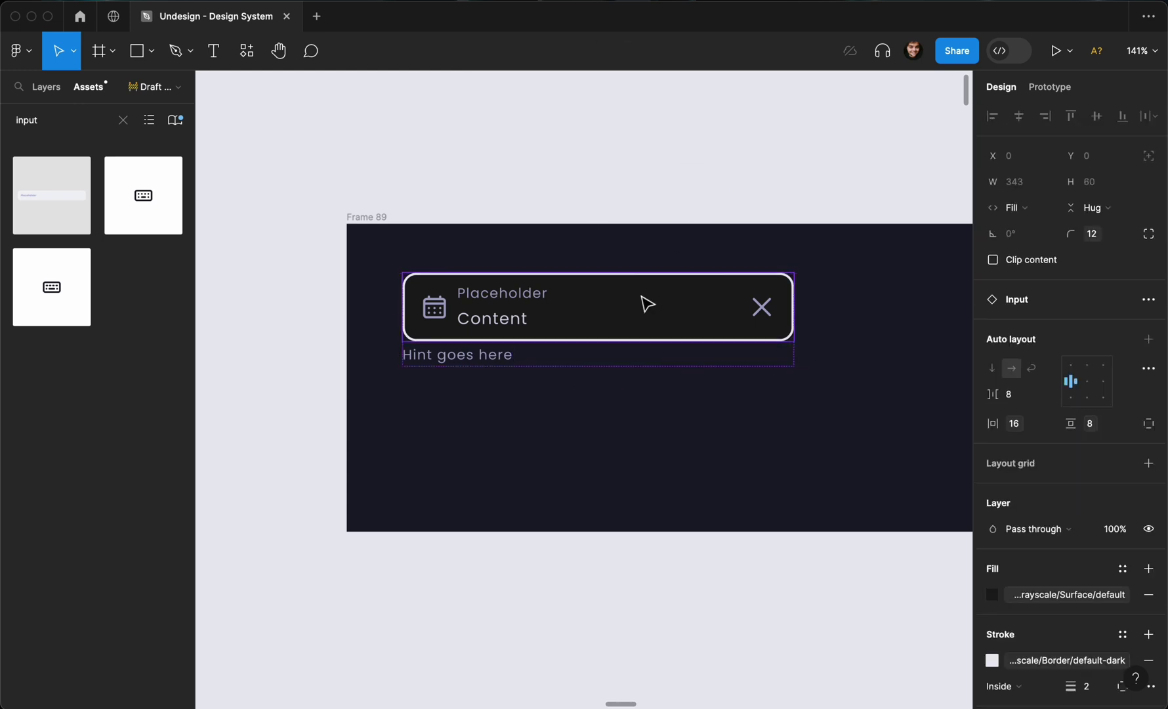
left_click(710, 205)
double_click(623, 310)
left_click(557, 174)
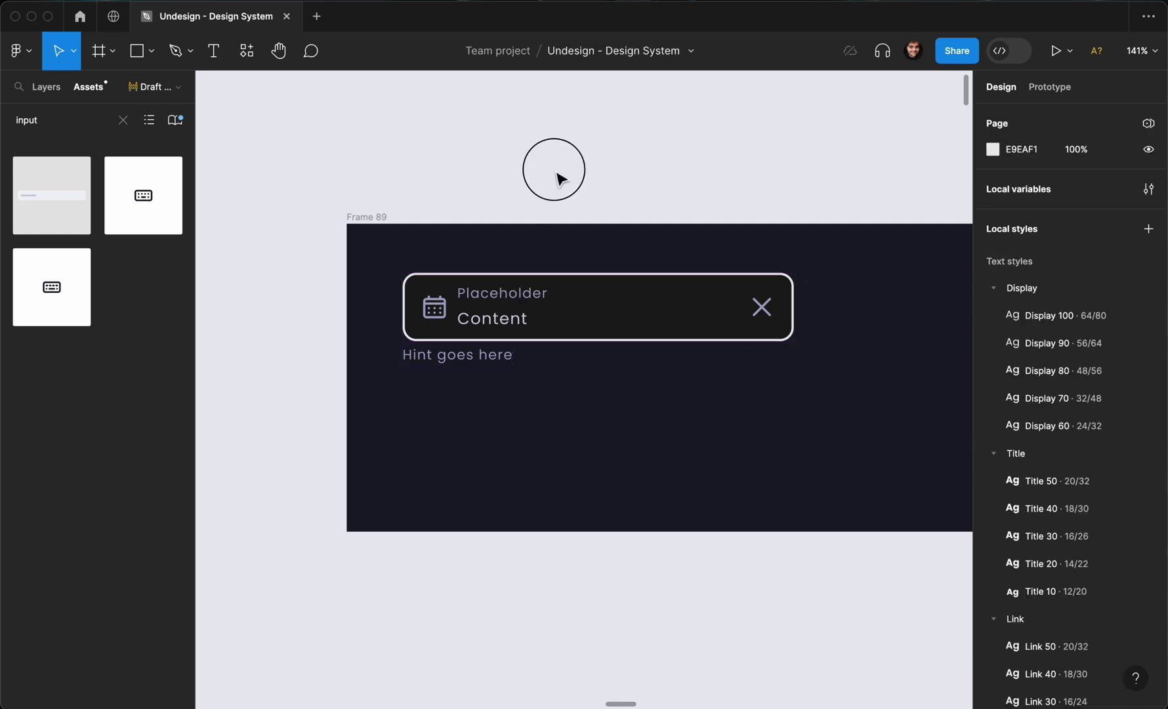
- Turn on the Input's Underline property and clear the Assets search
left_click(574, 318)
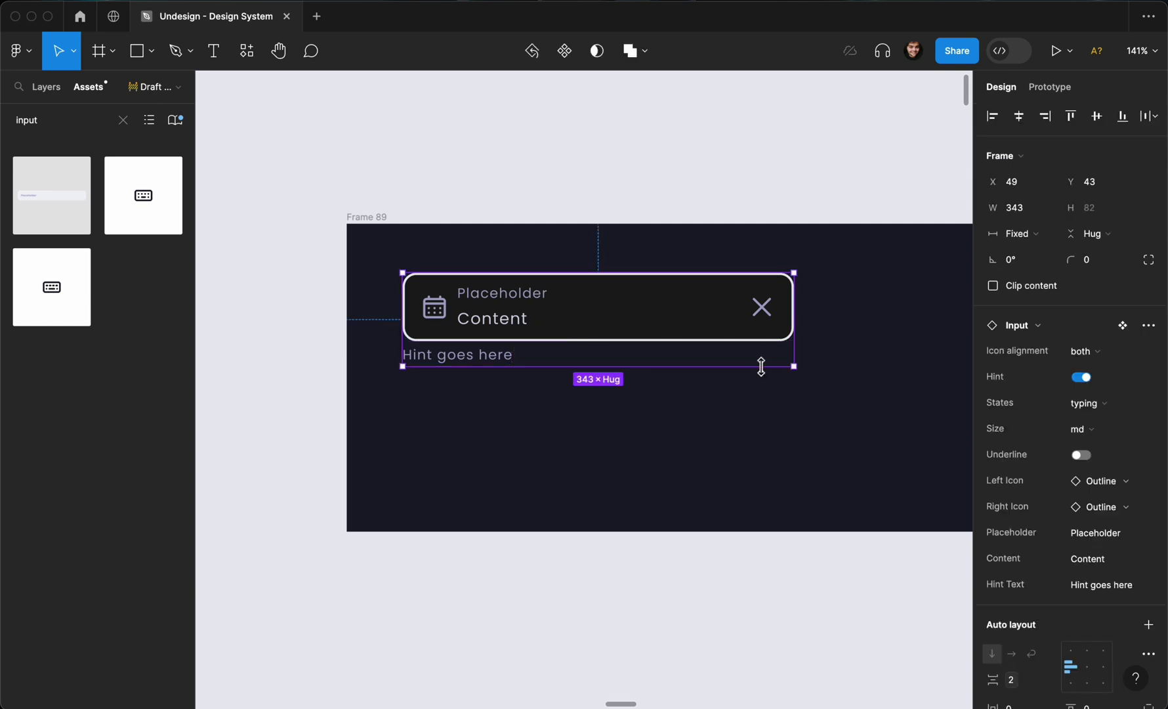
left_click(1079, 454)
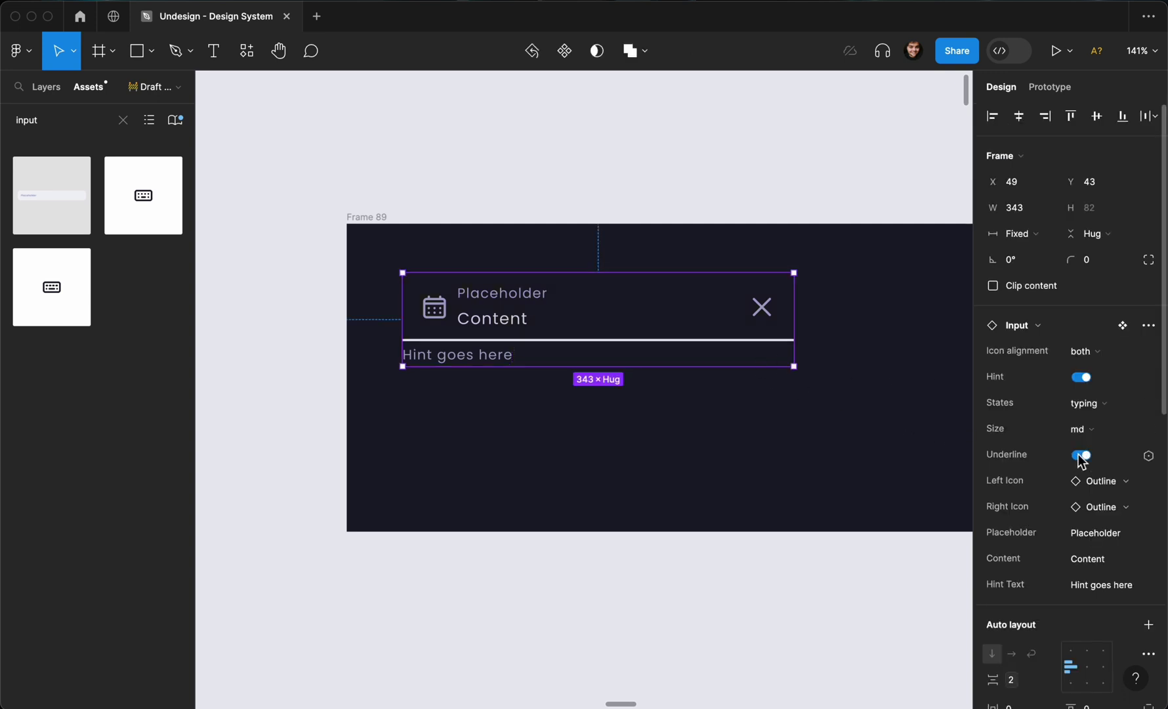
left_click(815, 426)
left_click(677, 317)
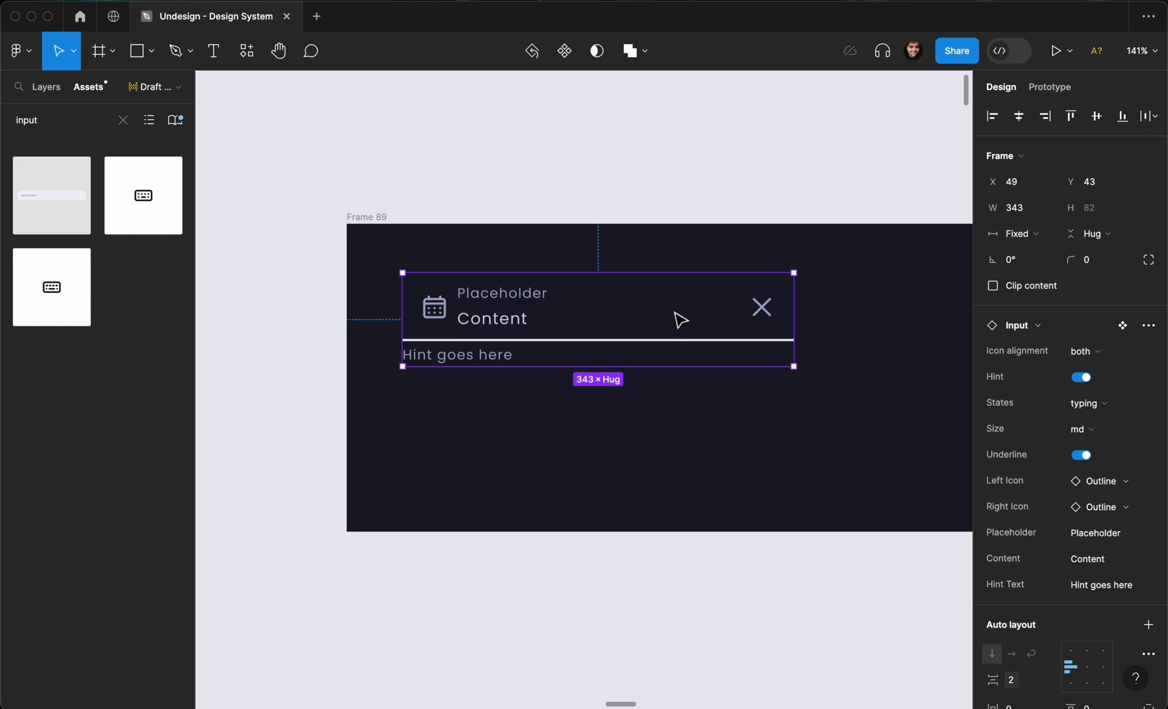
left_click(851, 418)
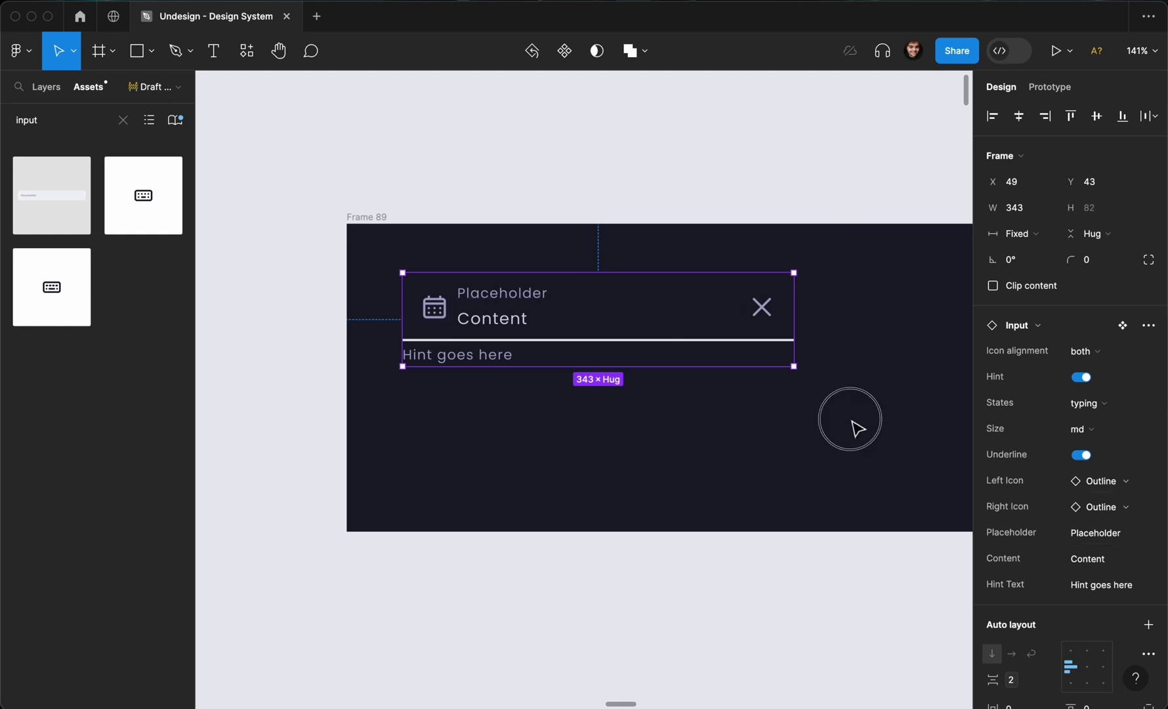
left_click(113, 121)
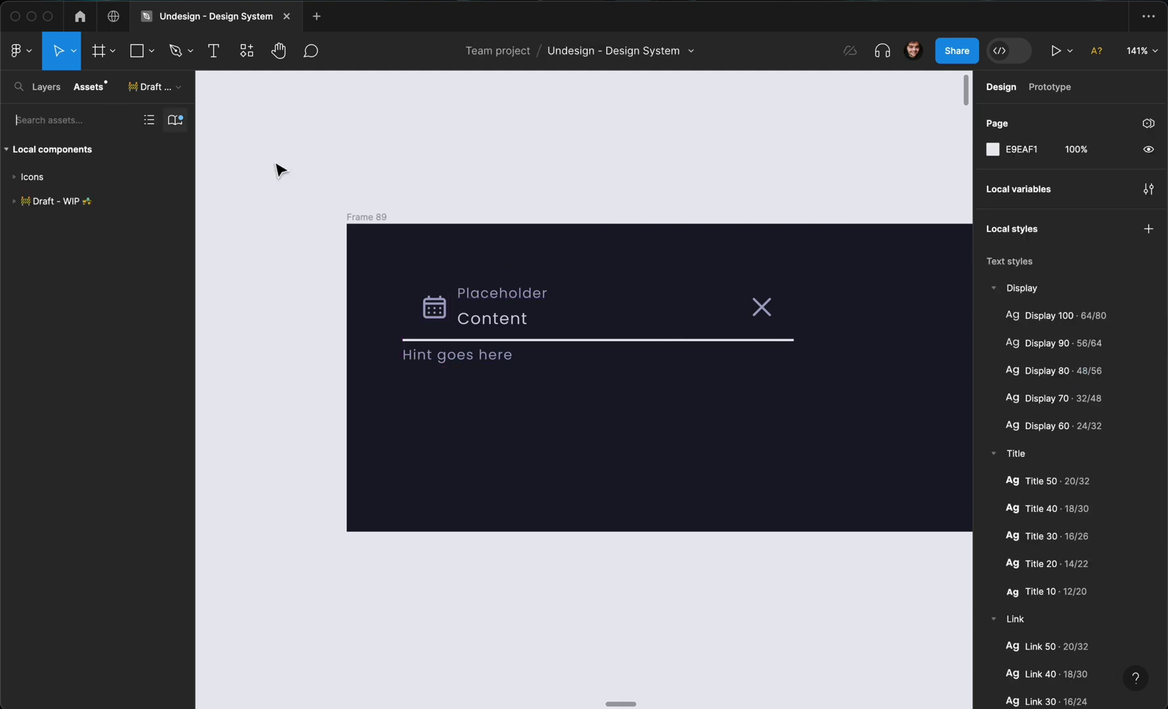
scroll(386, 228, "right", 4)
- Widen Frame 89 to 862 px
left_click(666, 290)
scroll(669, 288, "down", 5)
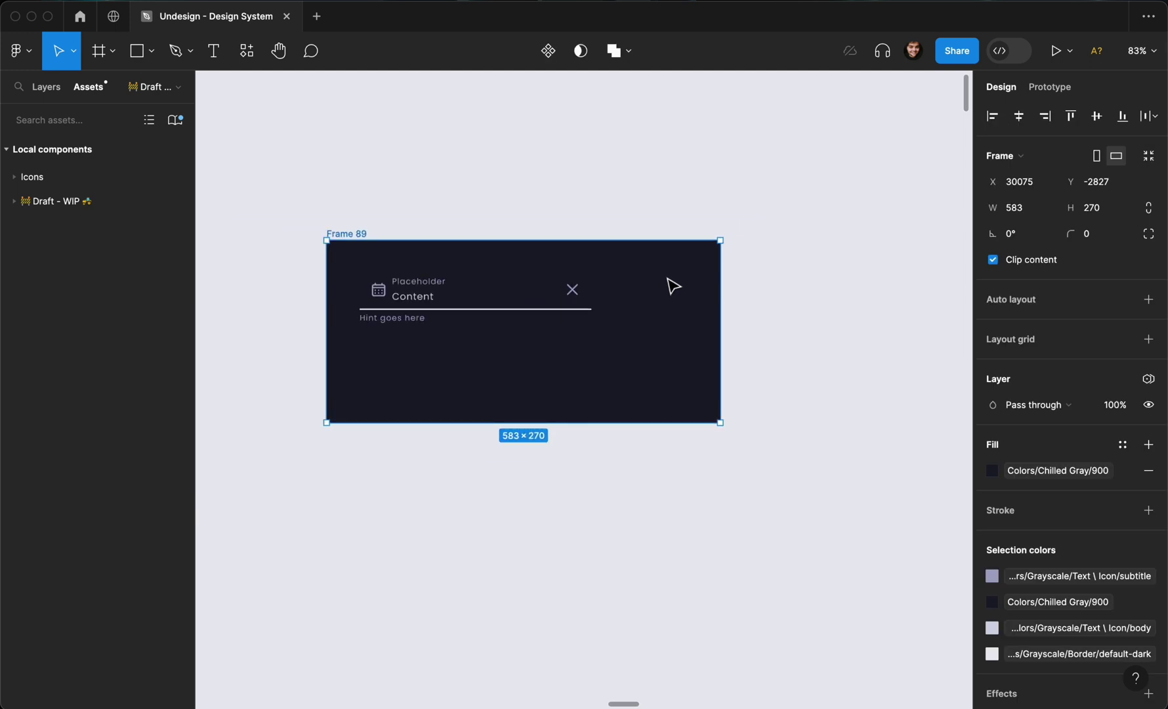
left_click_drag(719, 304, 908, 305)
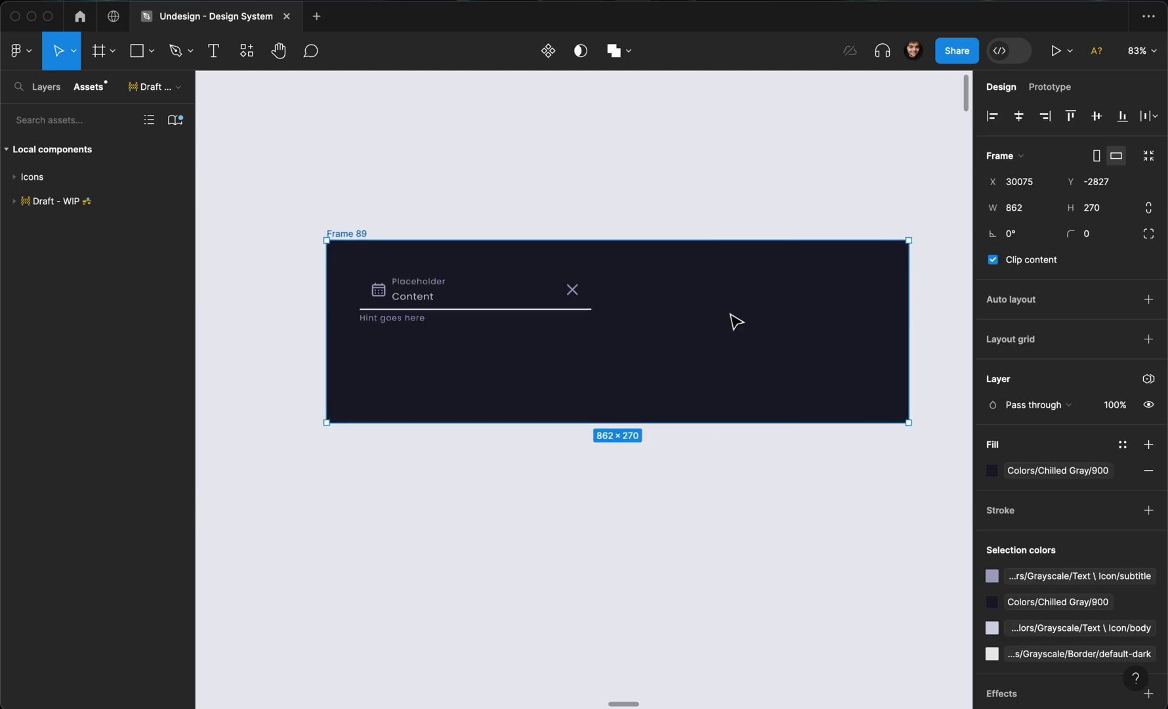
- Search Assets for 'toggle' and place a Toggle Item instance beside the input in Frame 89
left_click(79, 114)
type("switch")
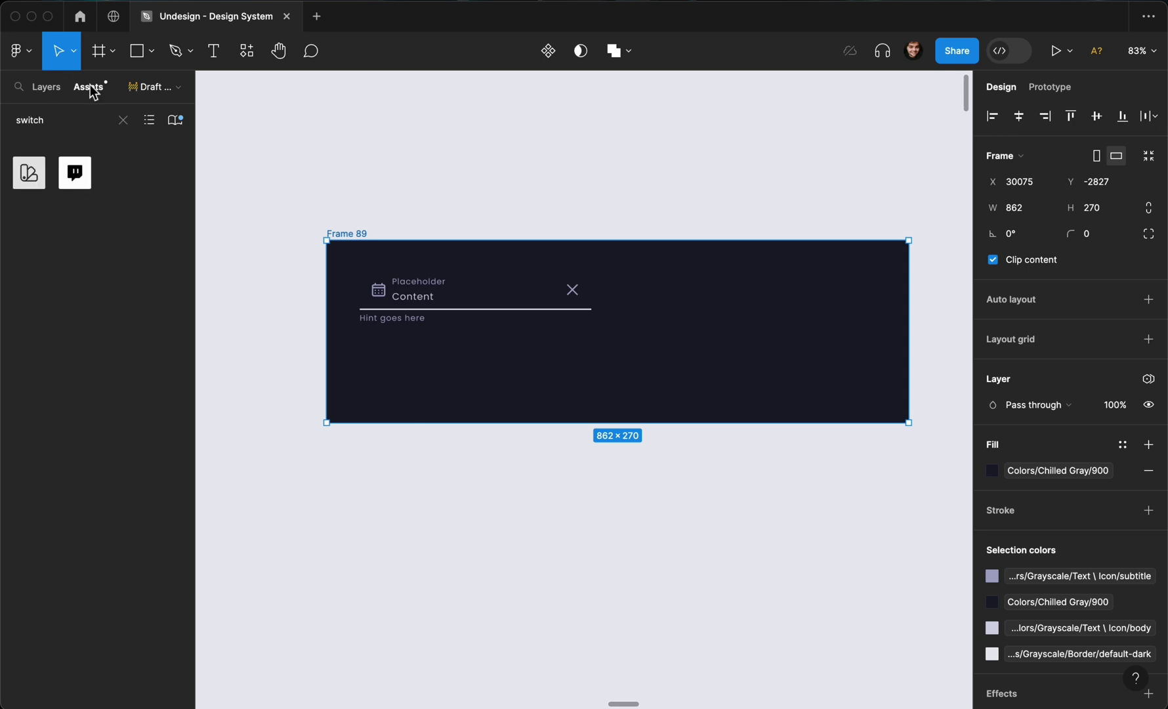
type("toggle")
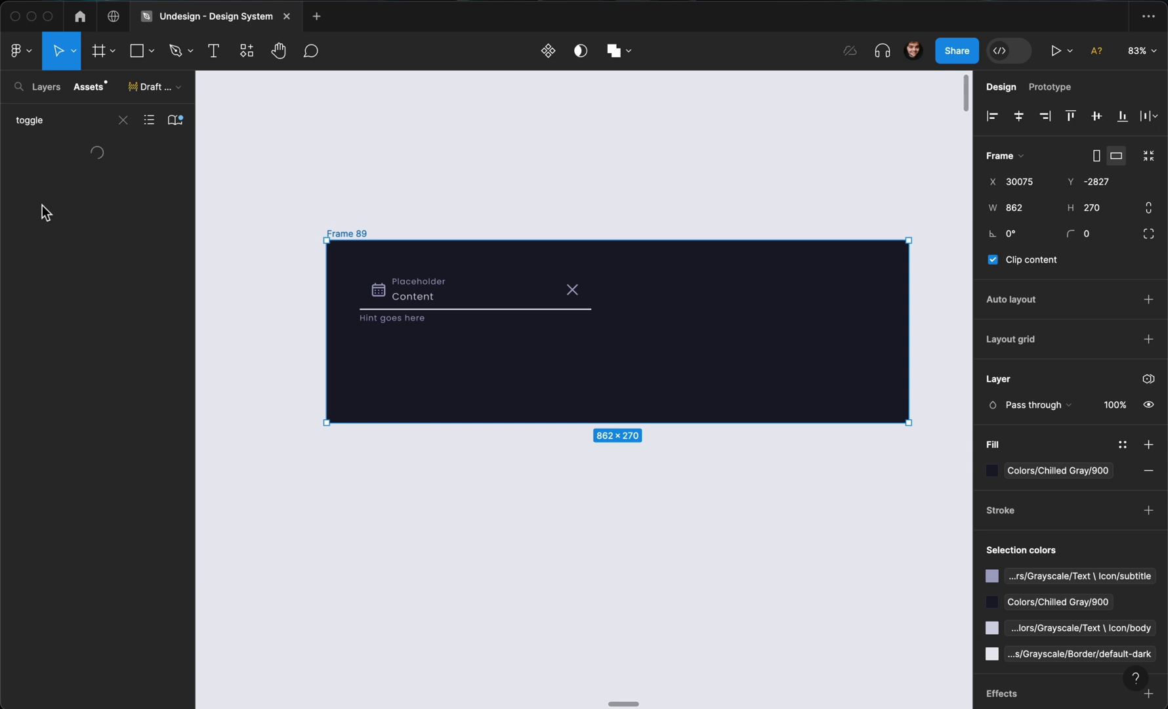
left_click_drag(135, 354, 694, 320)
scroll(706, 314, "up", 5)
left_click(713, 285)
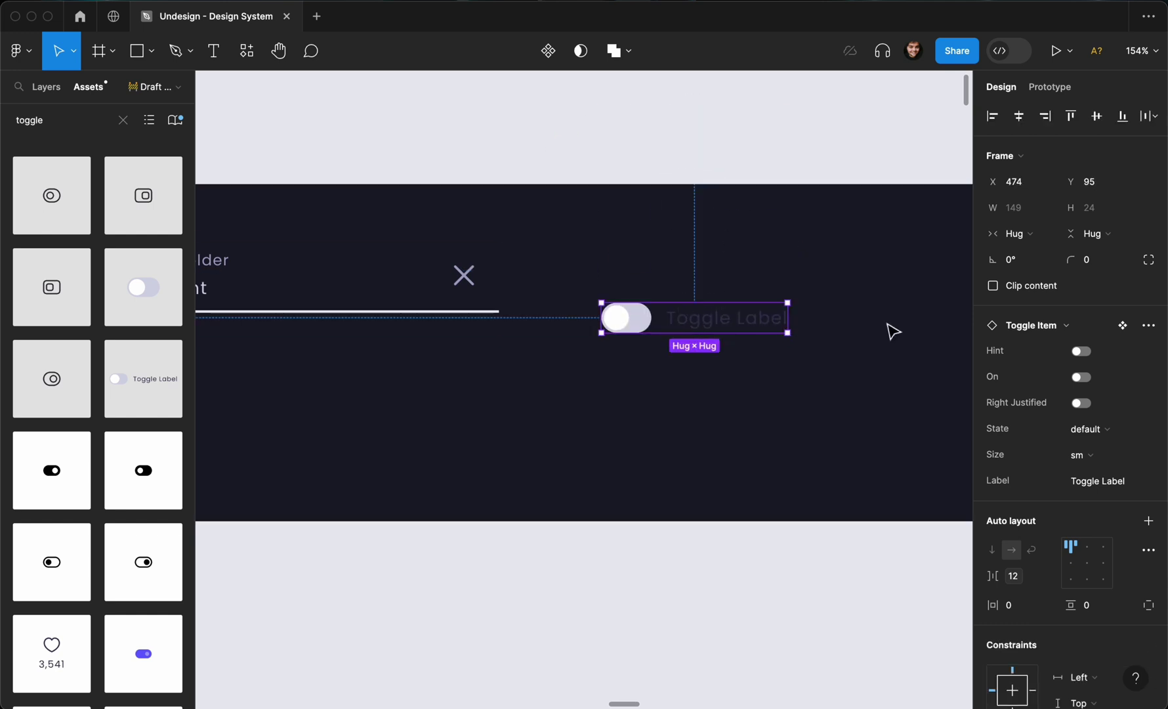
- Set the Toggle Item's layer variable mode to Tokens > Dark Mode
scroll(1039, 463, "down", 10)
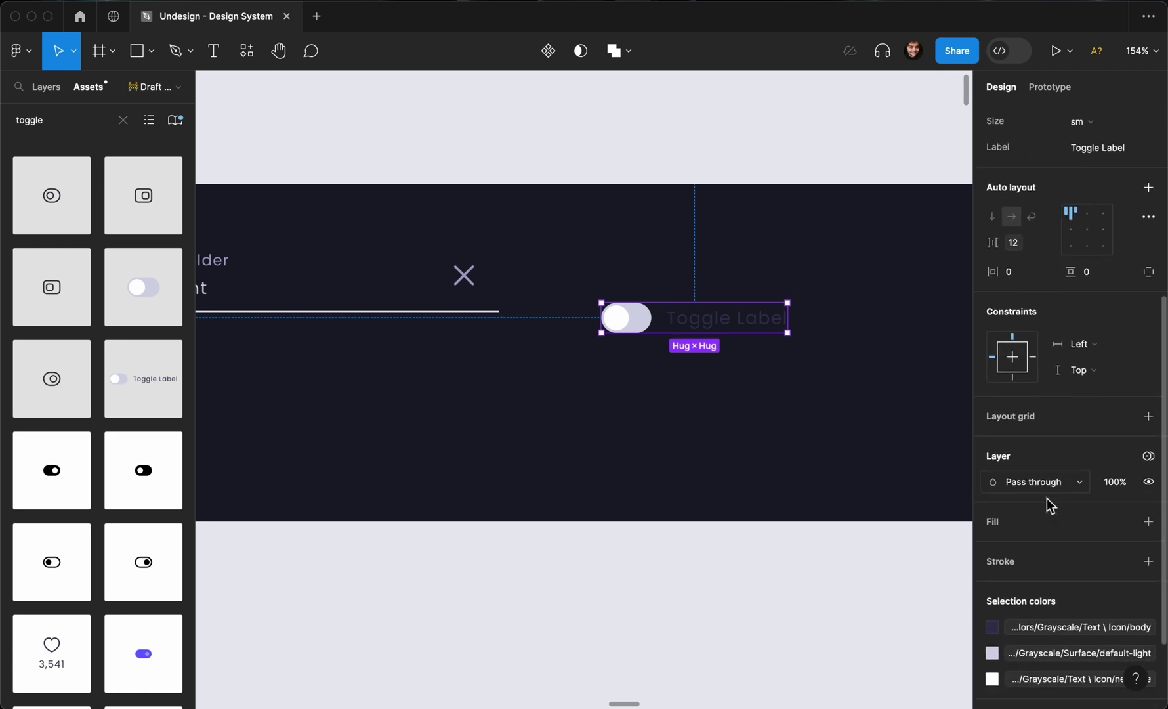
left_click(1148, 438)
mouse_move(1051, 495)
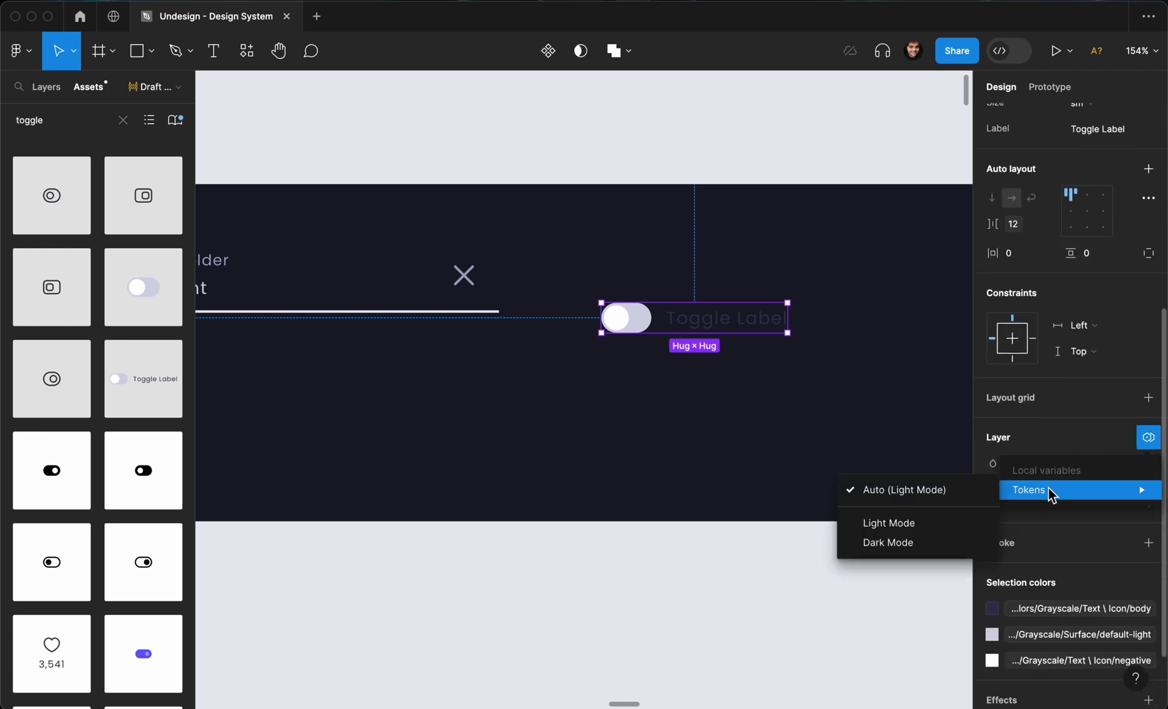
left_click(921, 543)
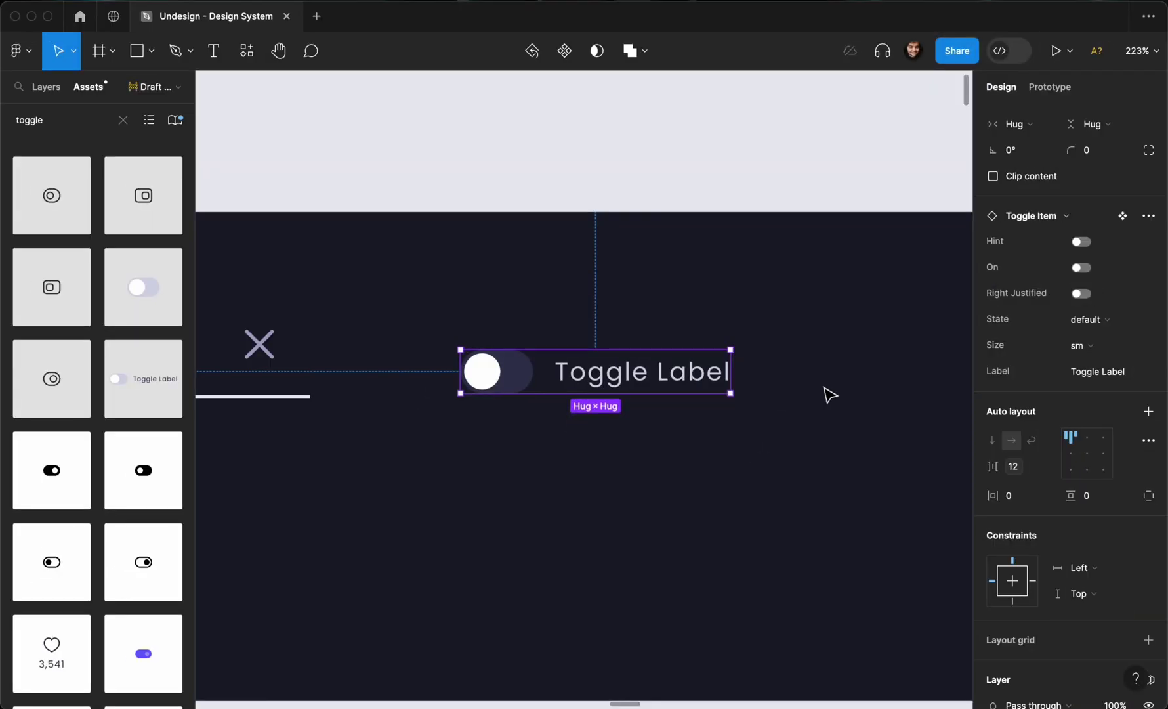
- Enable Hint, On and Right Justified on the toggle and widen it to 261
left_click(1080, 242)
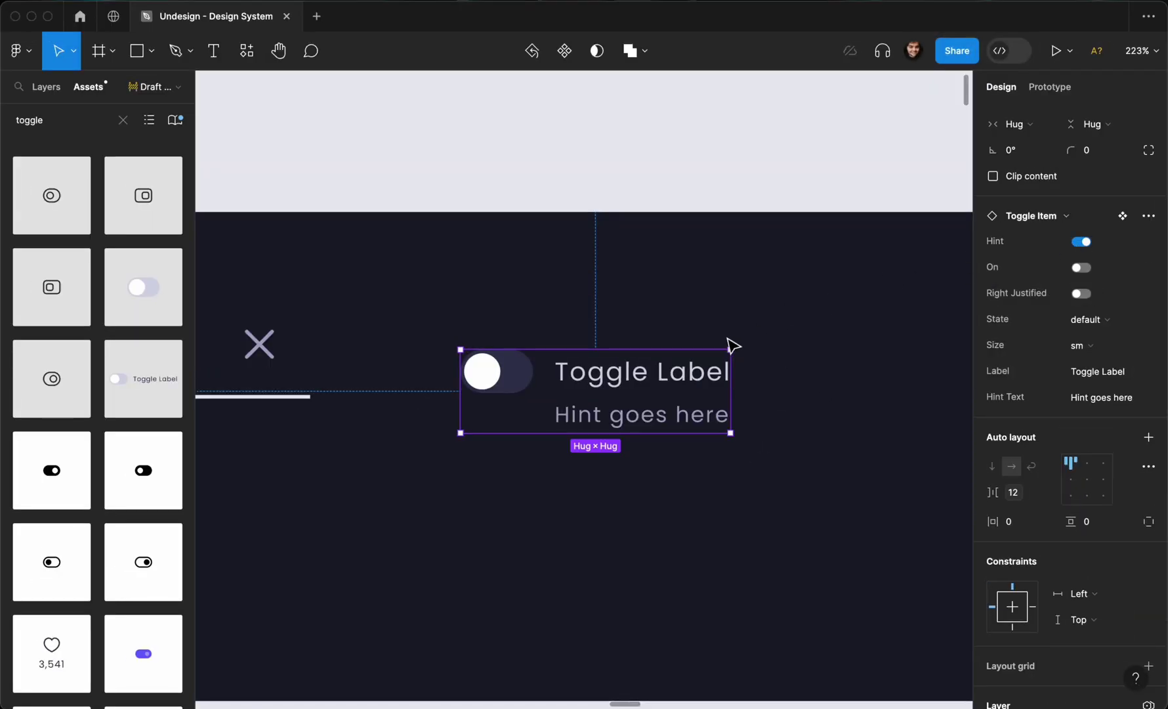
left_click(1076, 269)
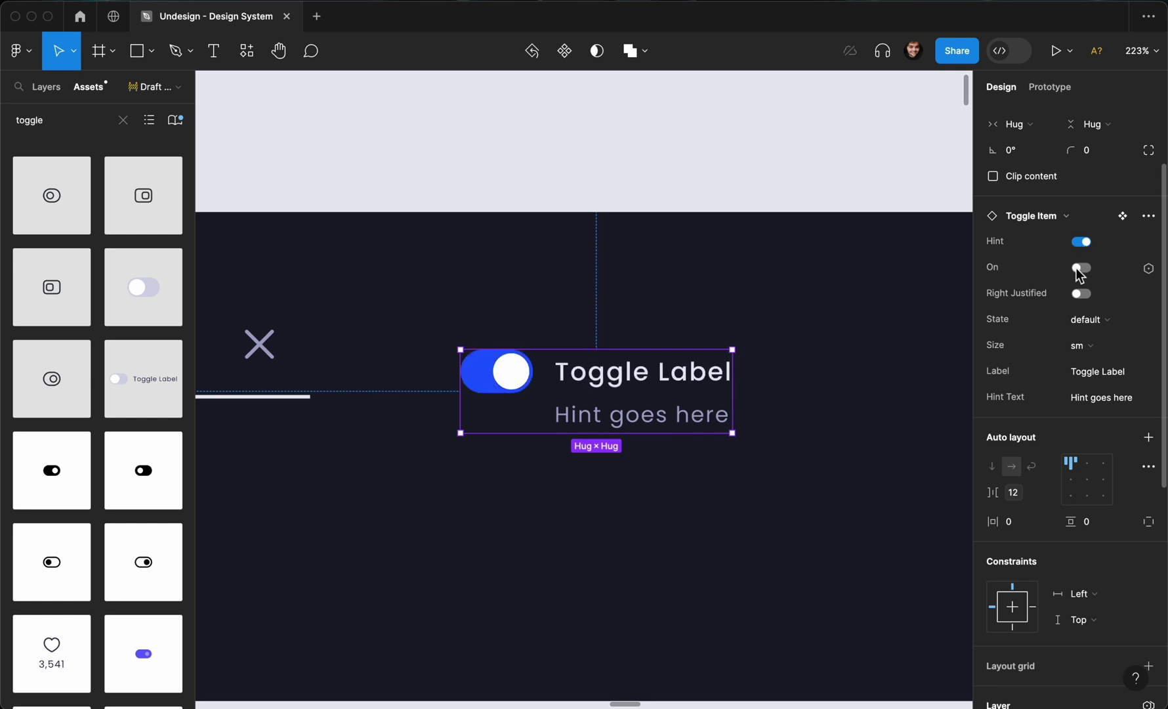
left_click(1080, 294)
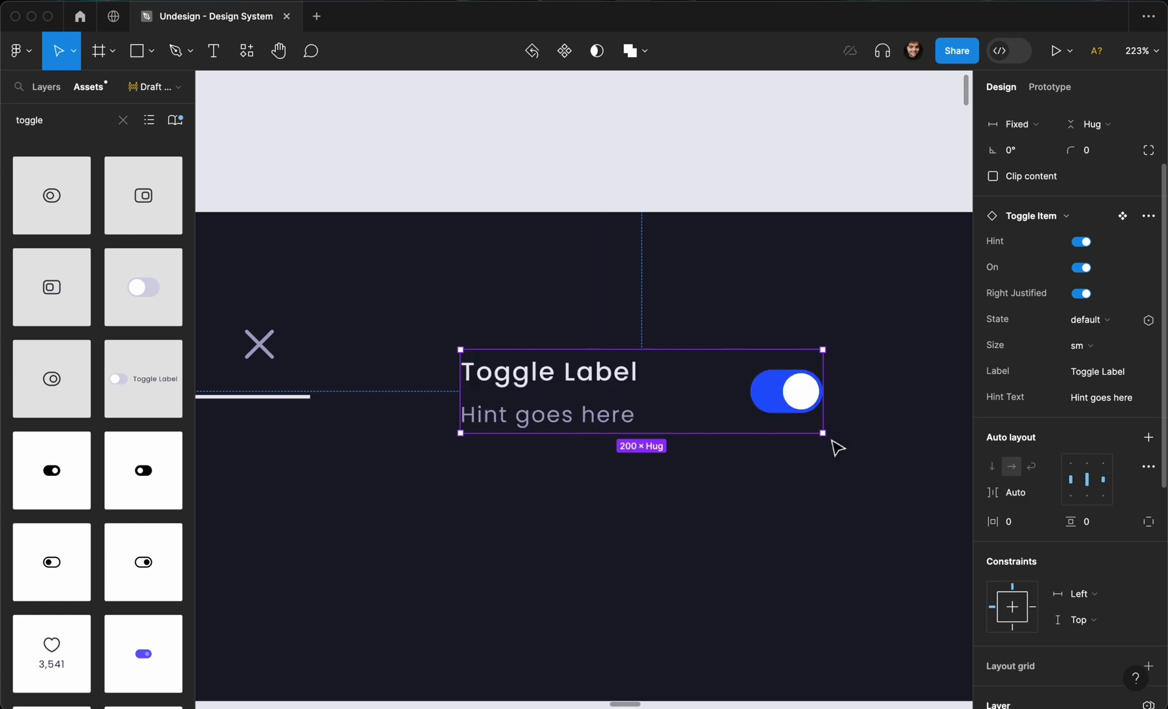
left_click_drag(822, 424, 932, 420)
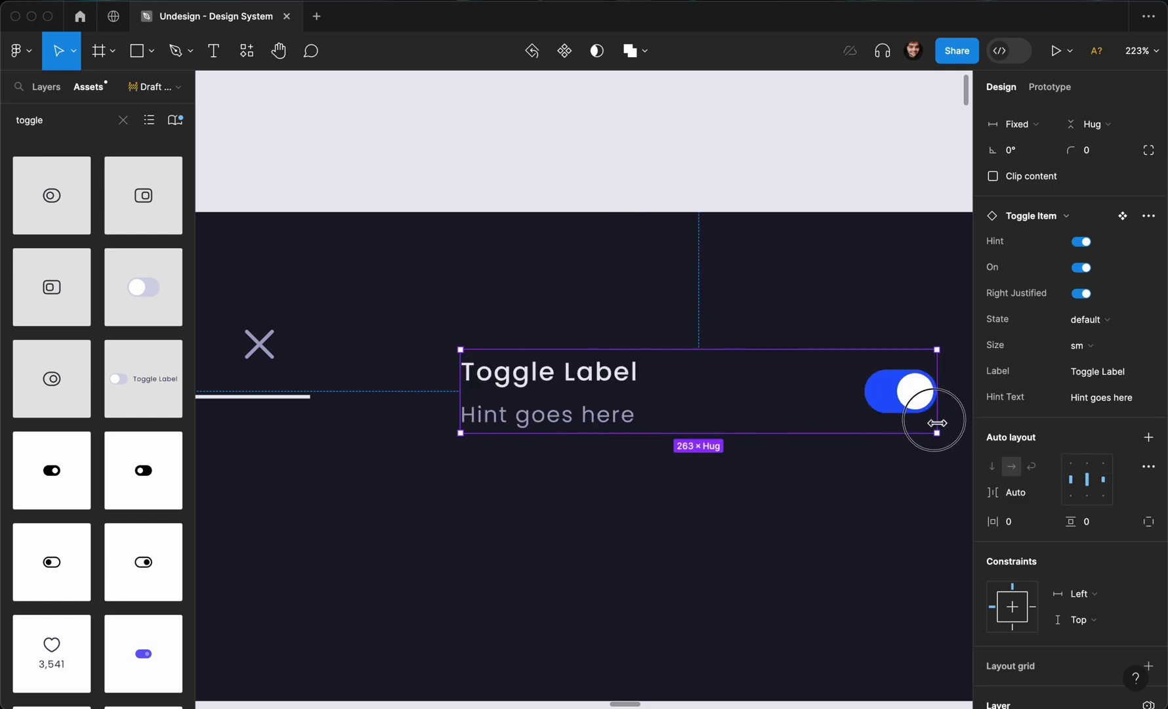
- Preview the hover, focused and disabled states, then return the toggle to Default
left_click(1084, 320)
left_click(1083, 338)
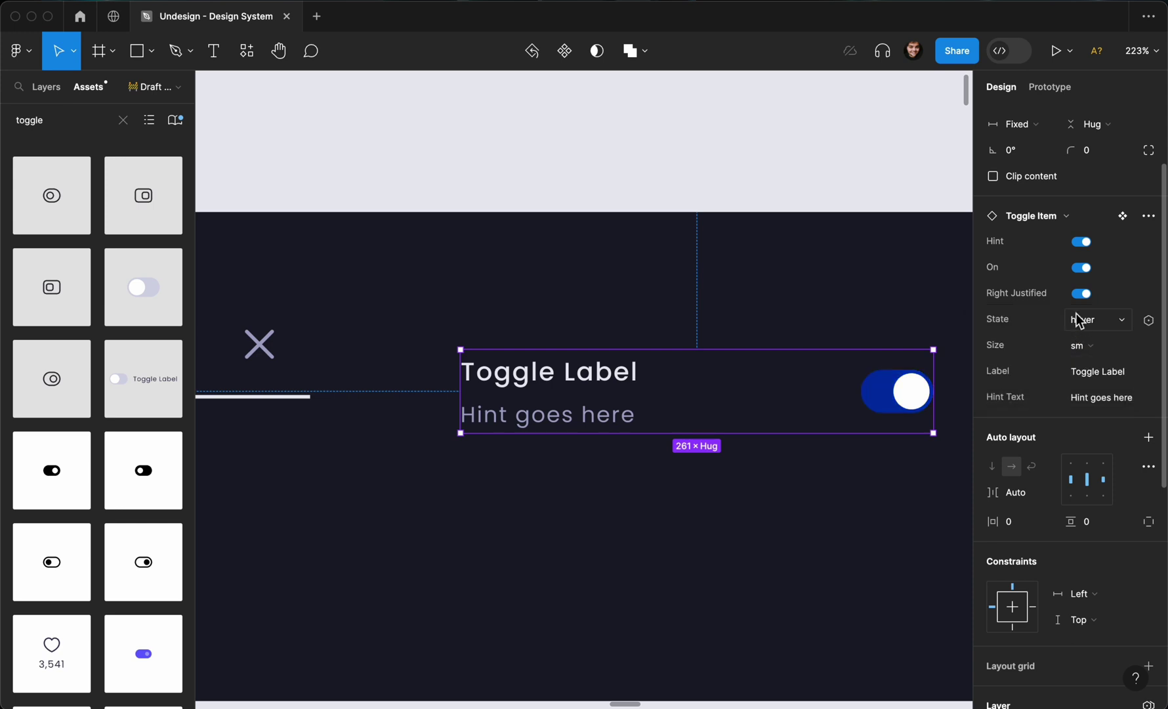
left_click(1083, 319)
left_click(1075, 338)
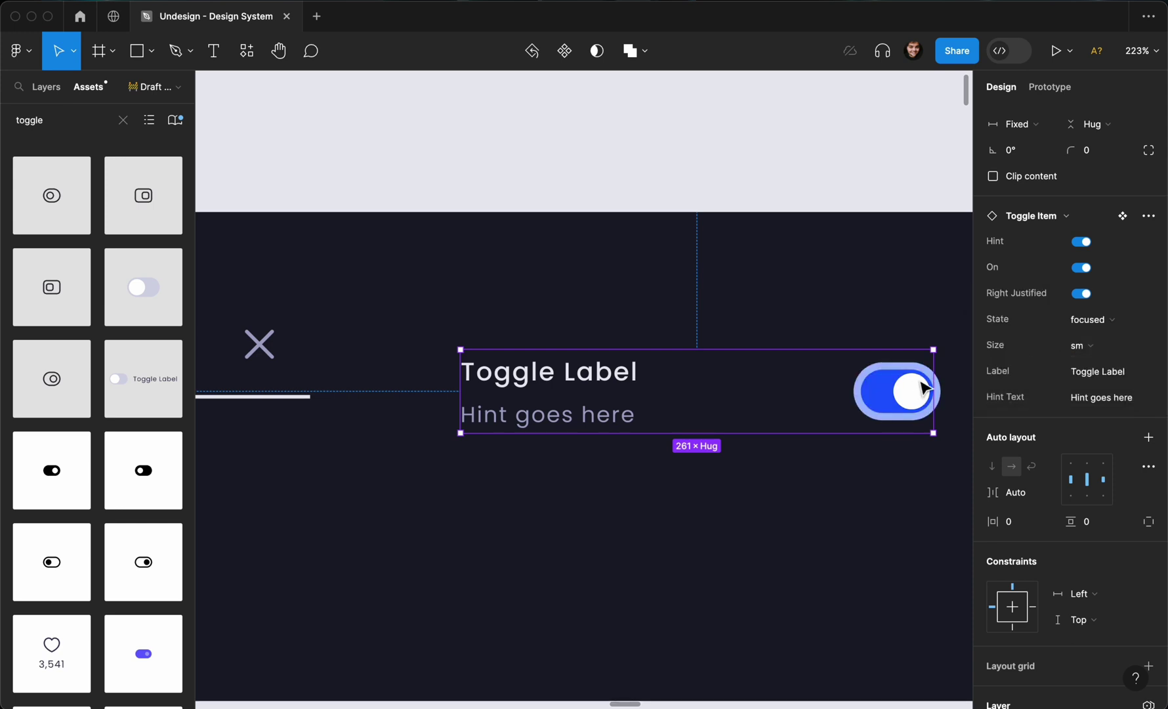
left_click(1095, 326)
left_click(1084, 340)
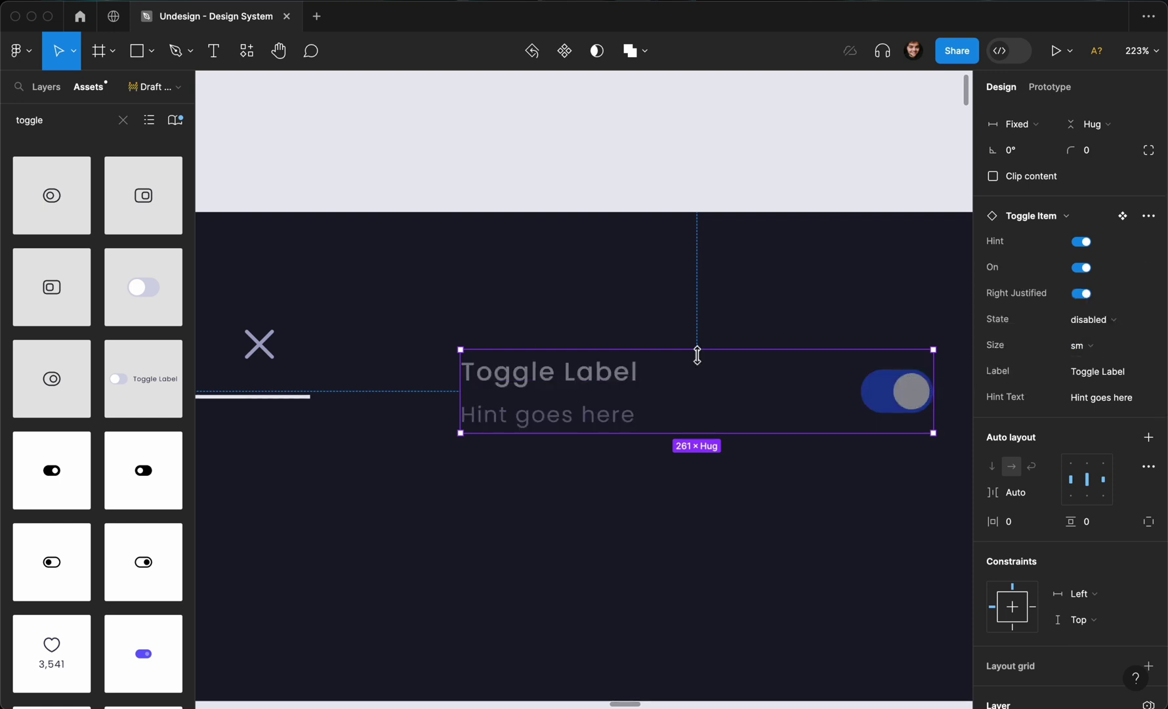
scroll(696, 352, "down", 3)
left_click(1075, 320)
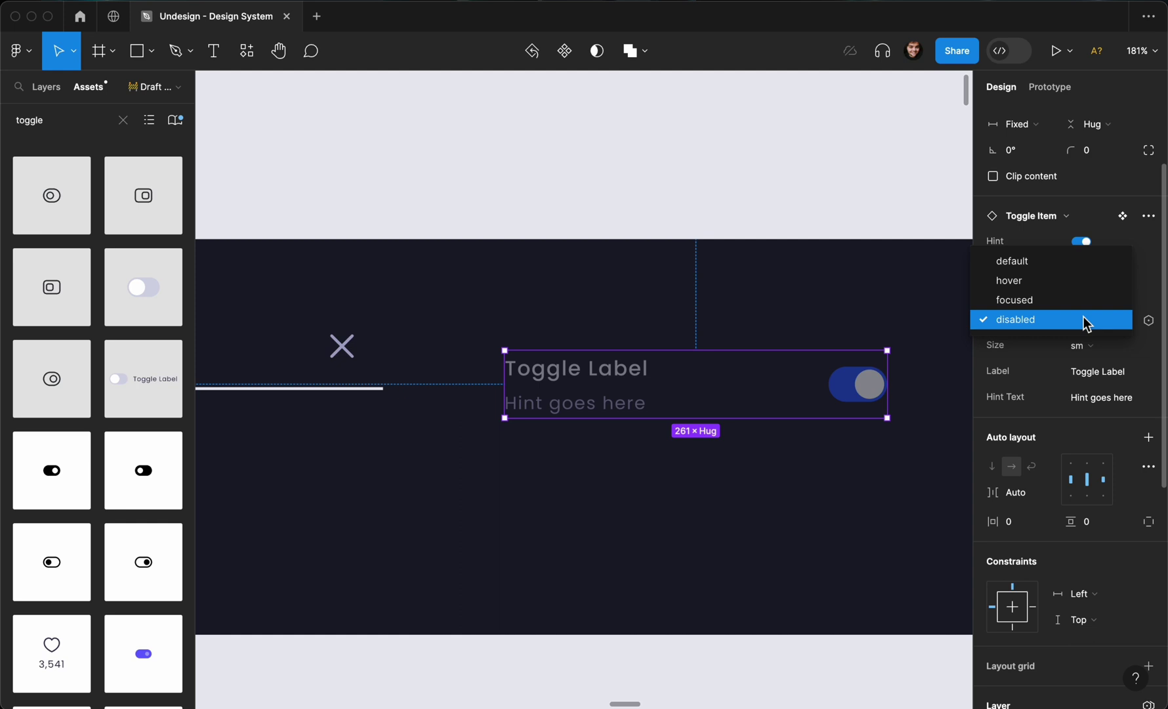
left_click(1084, 263)
left_click(695, 255)
scroll(695, 255, "down", 5)
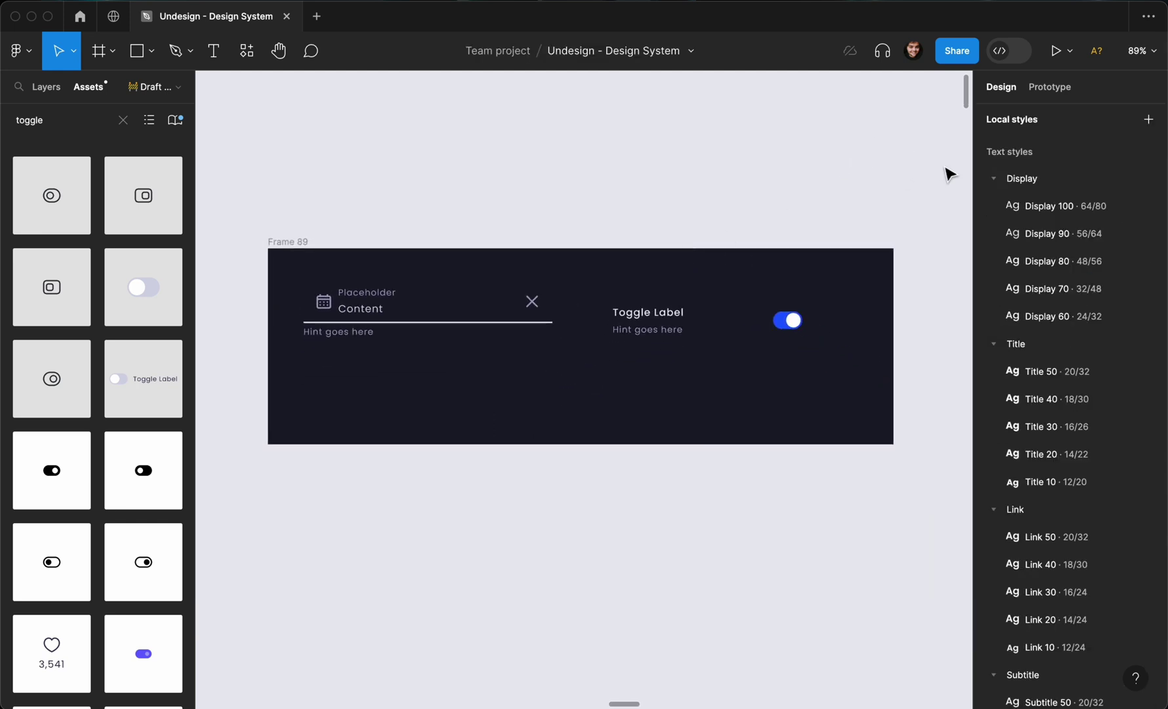
scroll(1077, 154, "up", 3)
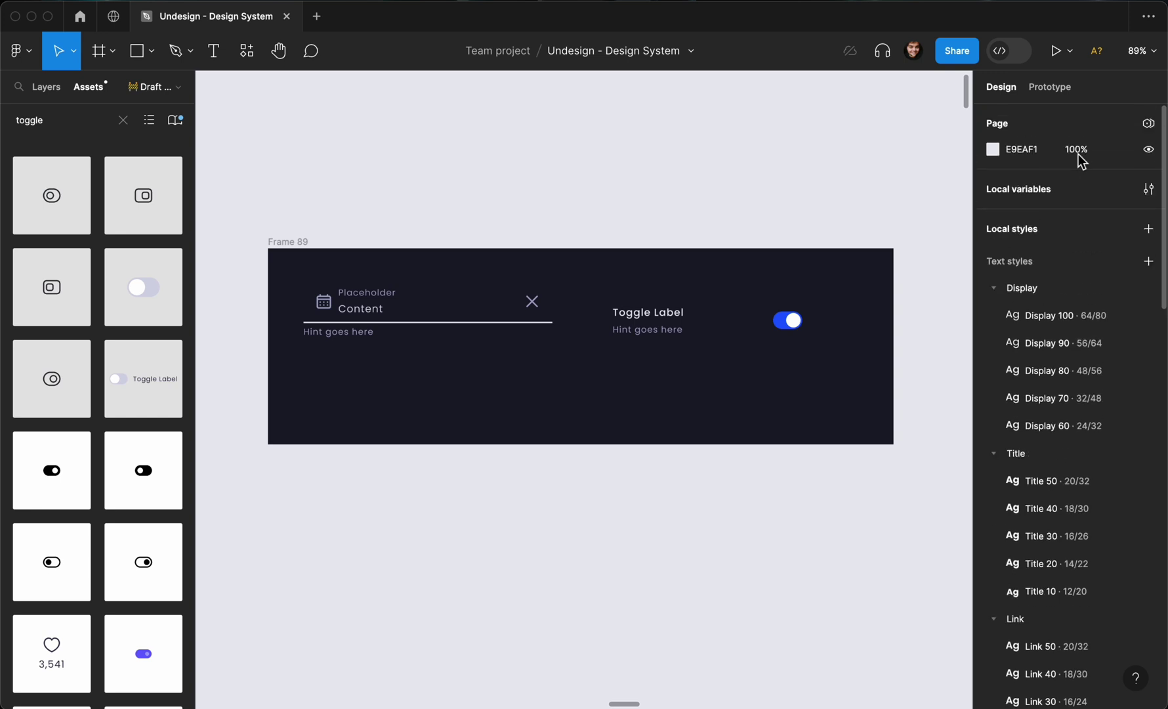
left_click(1148, 190)
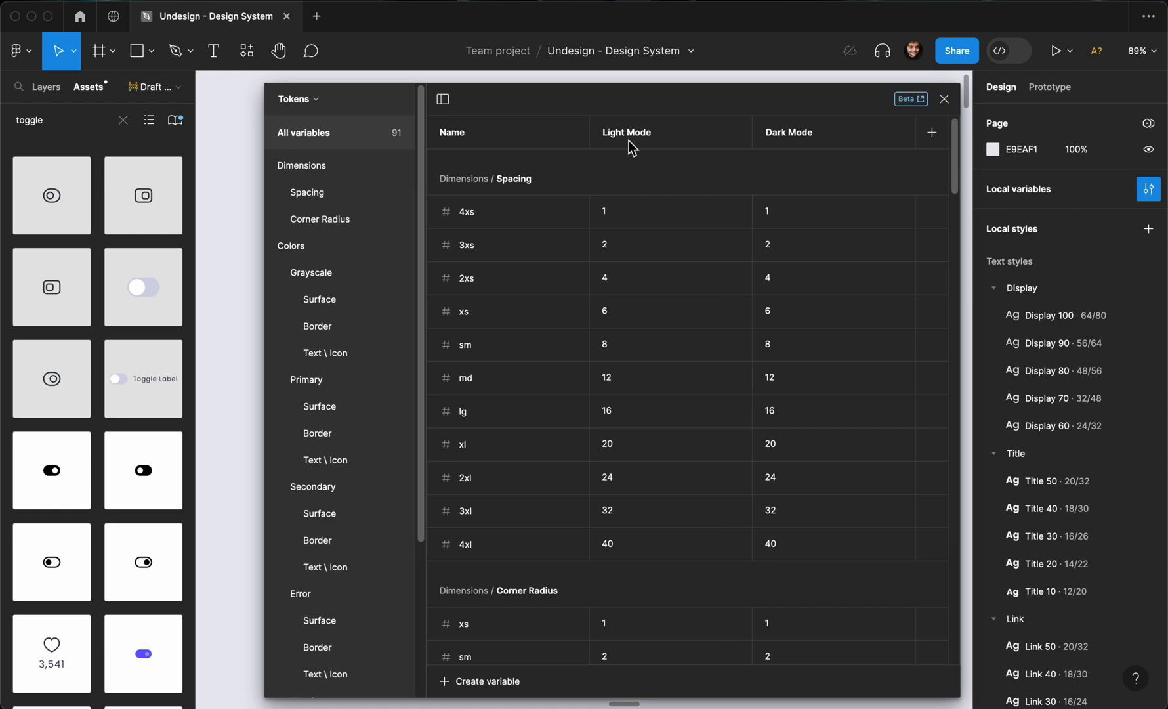
scroll(746, 309, "down", 8)
scroll(745, 309, "down", 10)
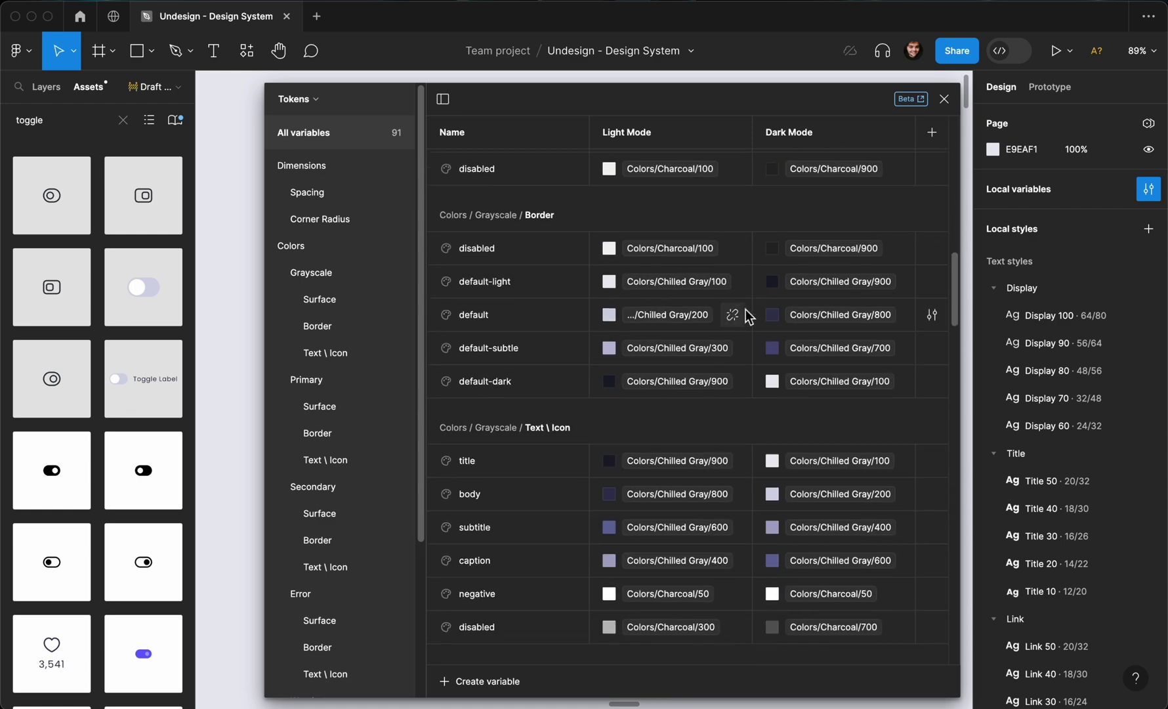
scroll(642, 386, "up", 4)
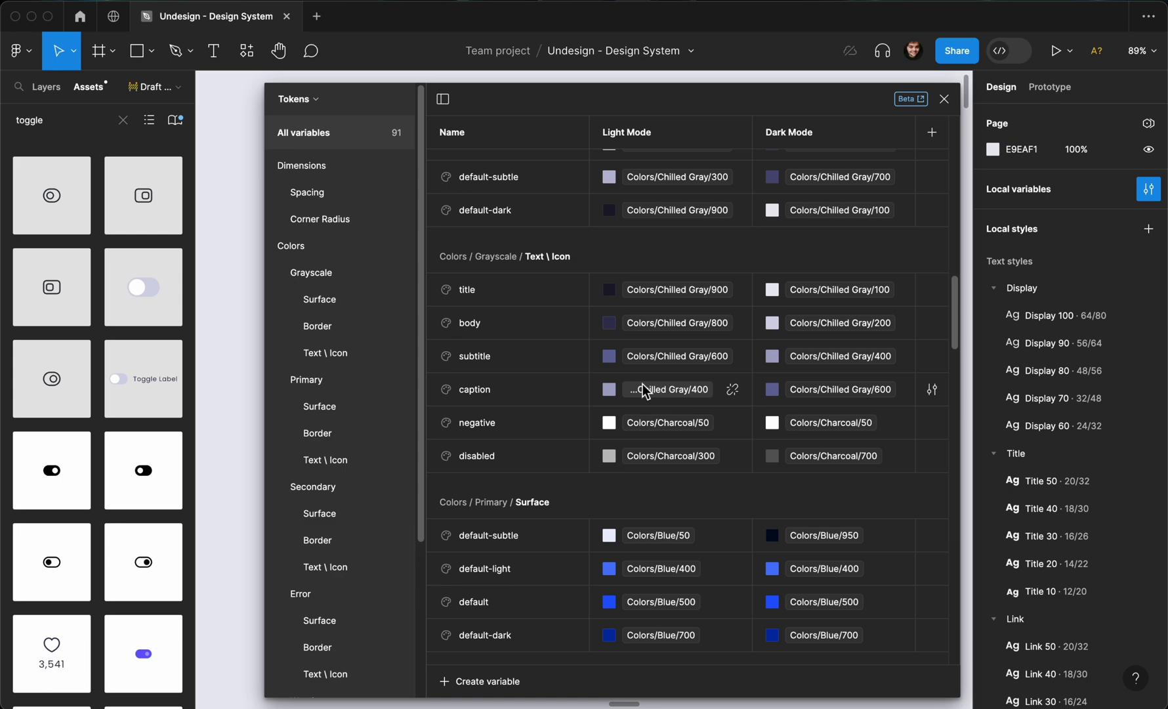
scroll(642, 384, "up", 5)
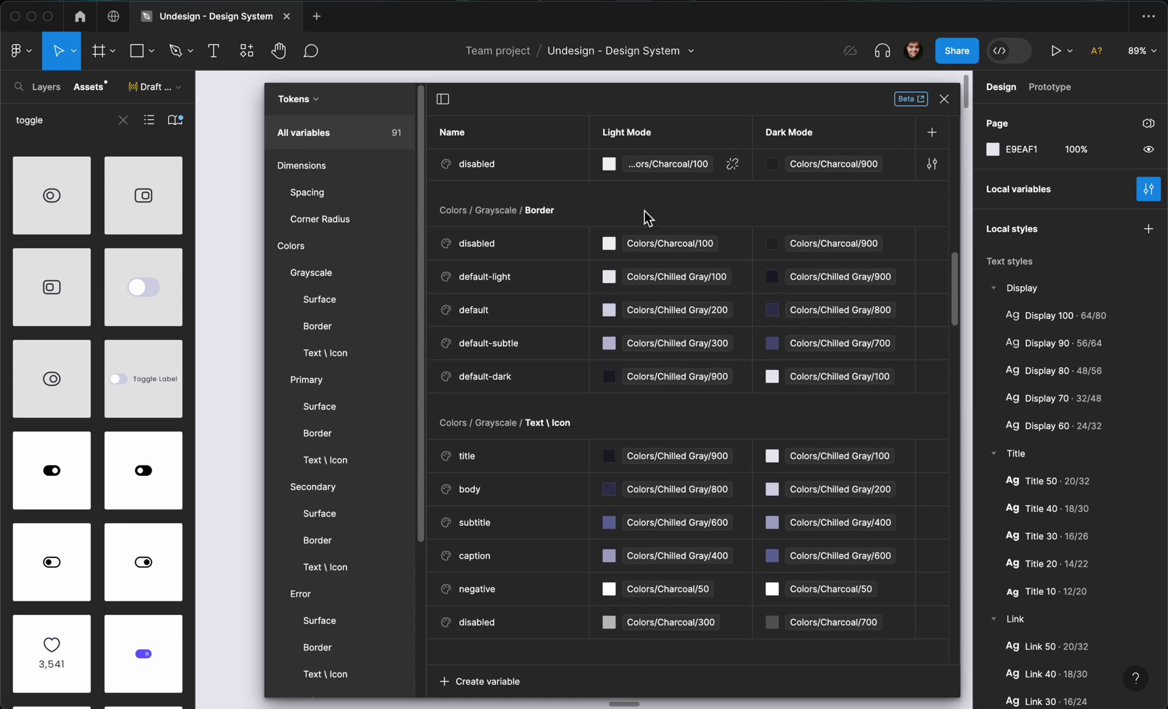
scroll(655, 501, "down", 3)
scroll(655, 500, "down", 12)
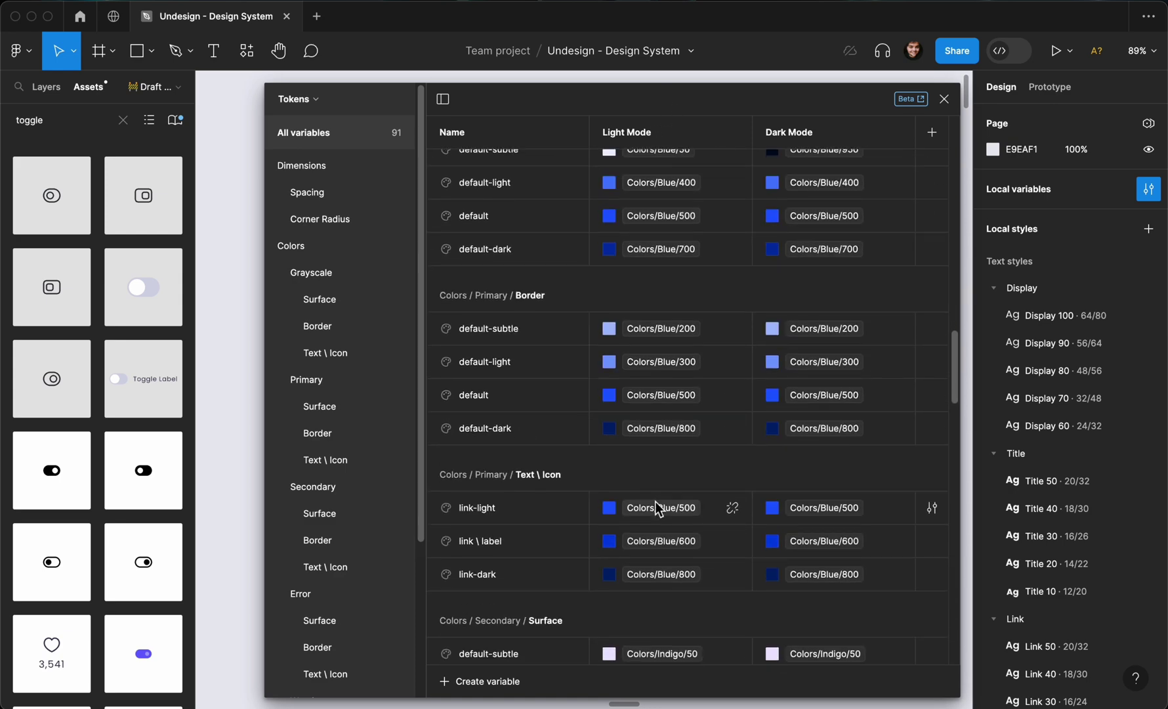
left_click(943, 100)
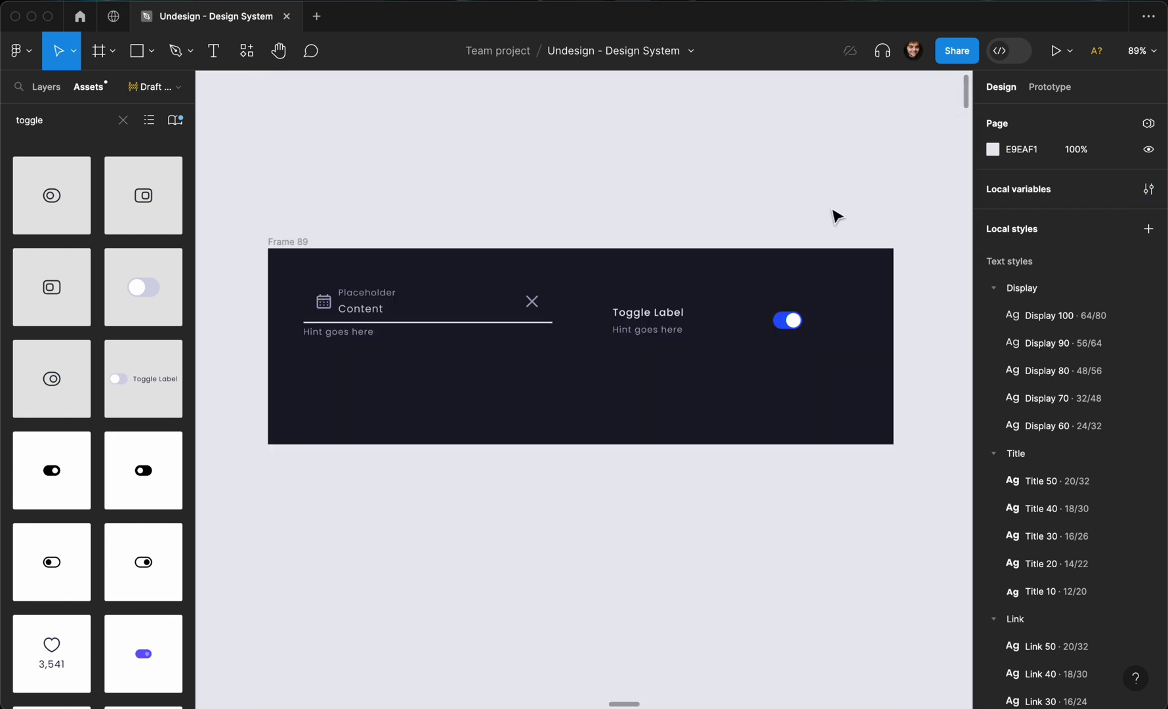
scroll(834, 215, "down", 3)
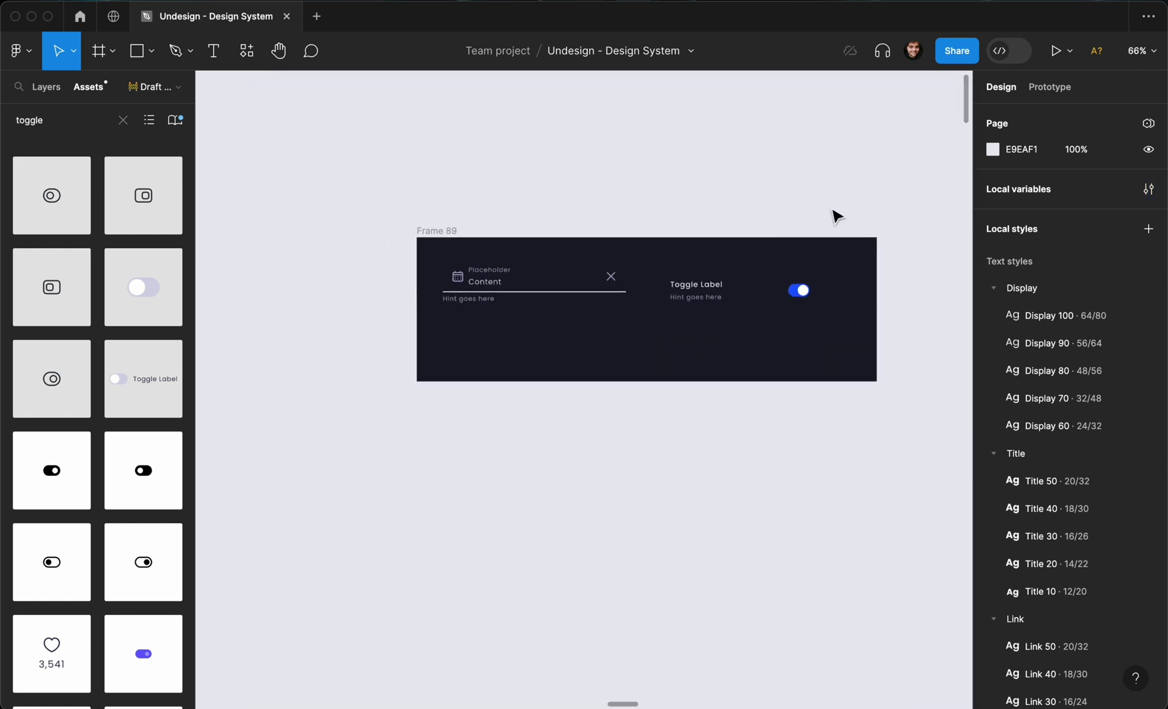
scroll(835, 215, "down", 10)
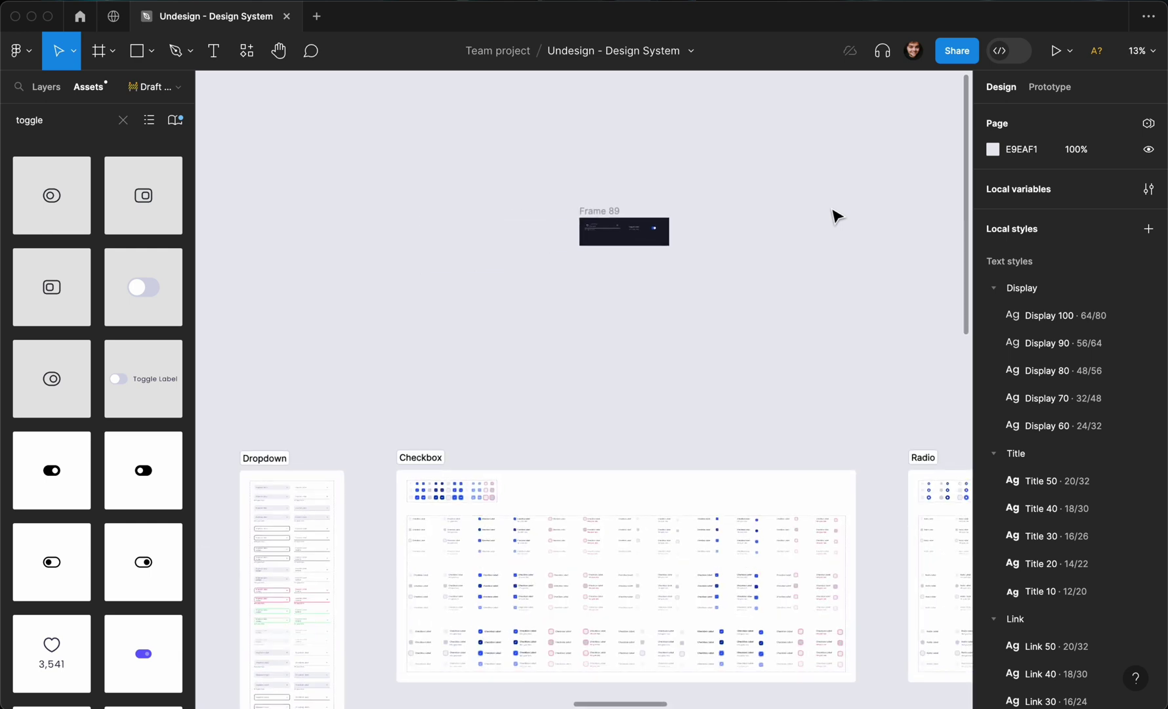
scroll(768, 201, "up", 8)
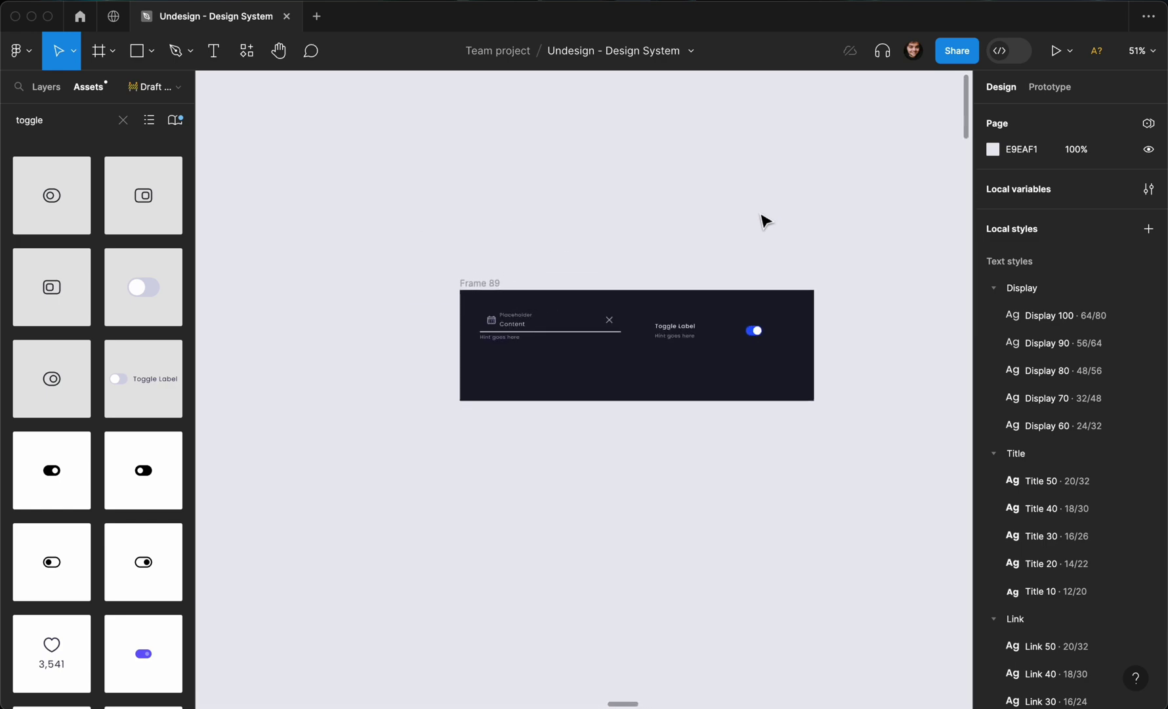
scroll(751, 228, "down", 3)
scroll(751, 228, "down", 4)
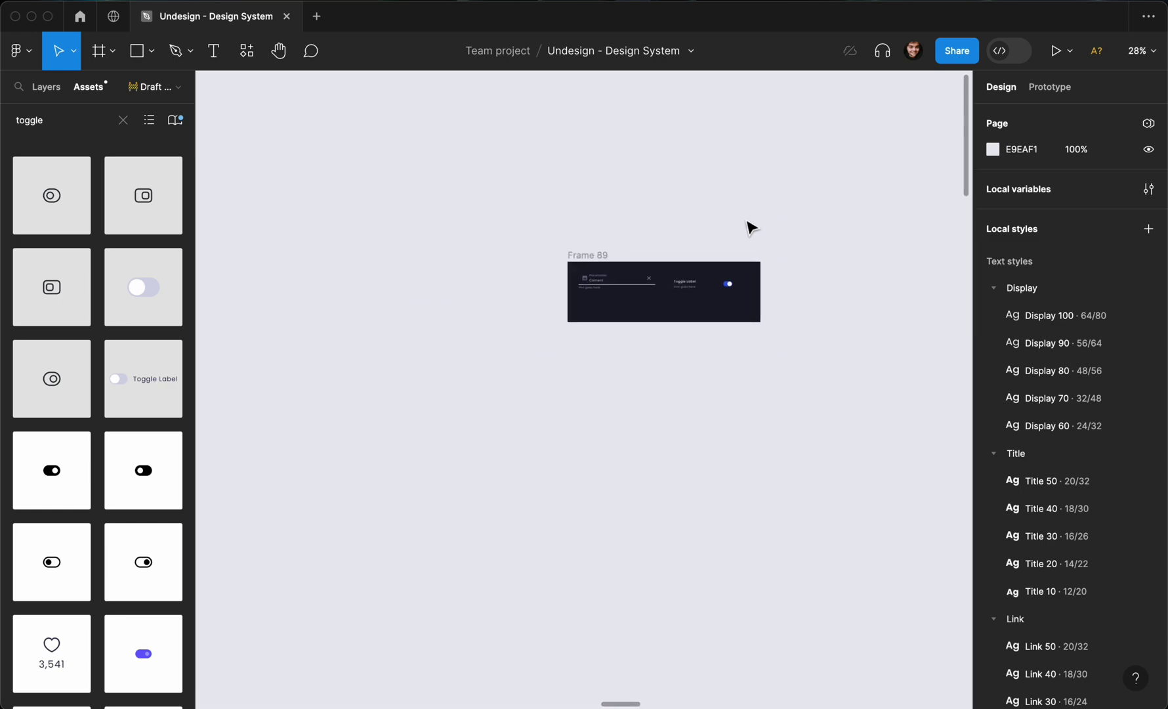
scroll(751, 228, "right", 5)
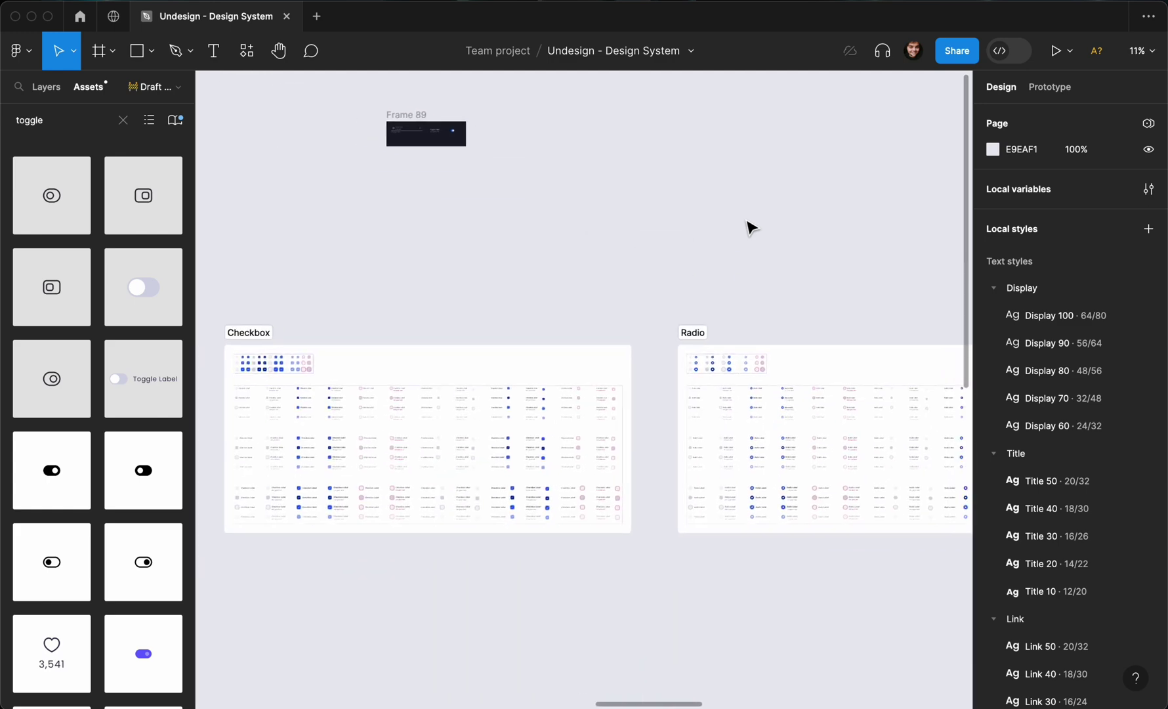
scroll(751, 228, "down", 3)
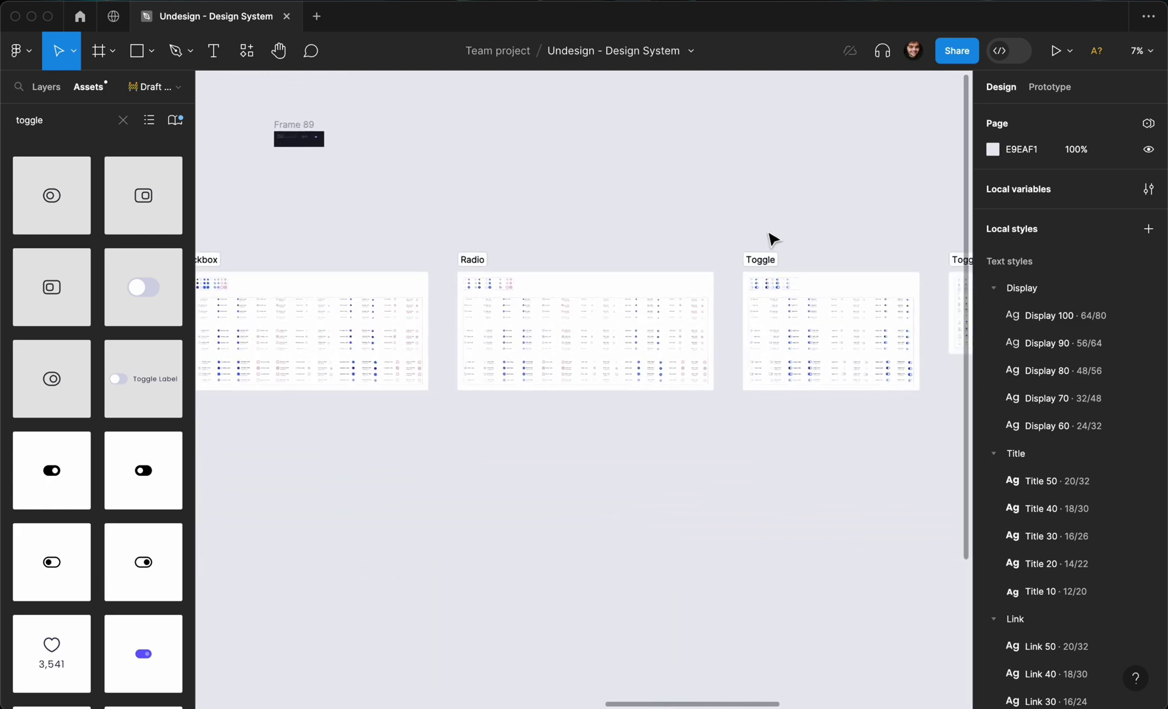
scroll(771, 237, "left", 5)
scroll(771, 237, "down", 2)
scroll(773, 240, "left", 4)
scroll(773, 238, "left", 8)
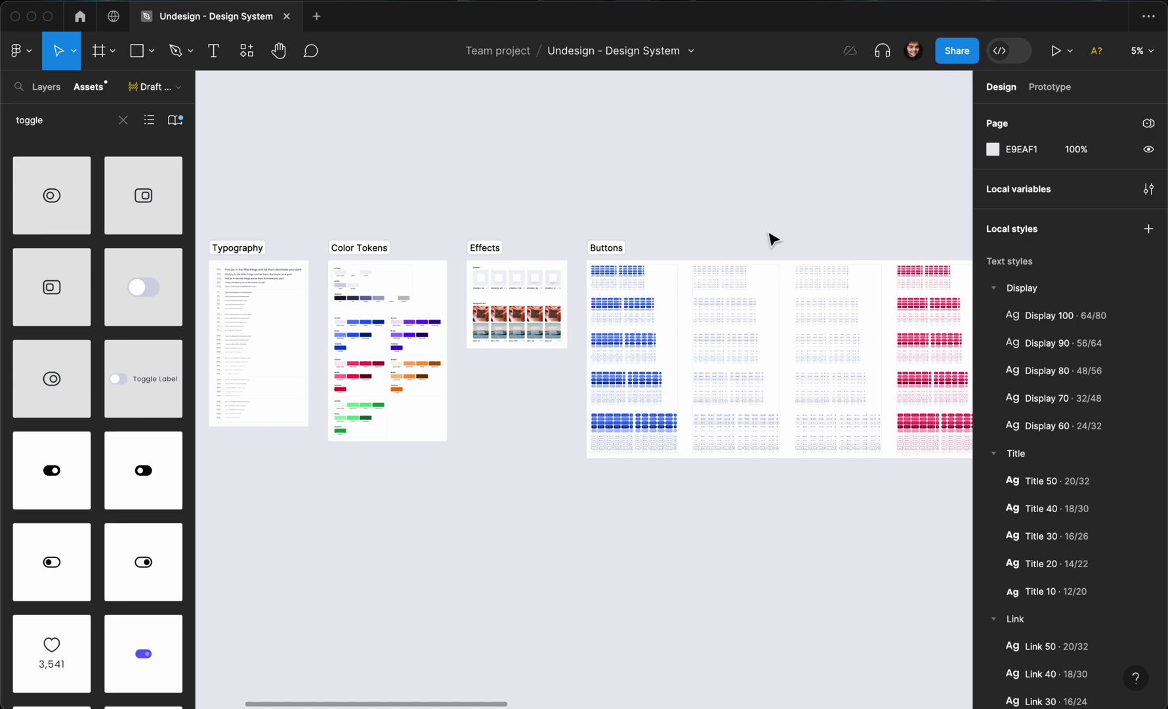
scroll(773, 238, "right", 3)
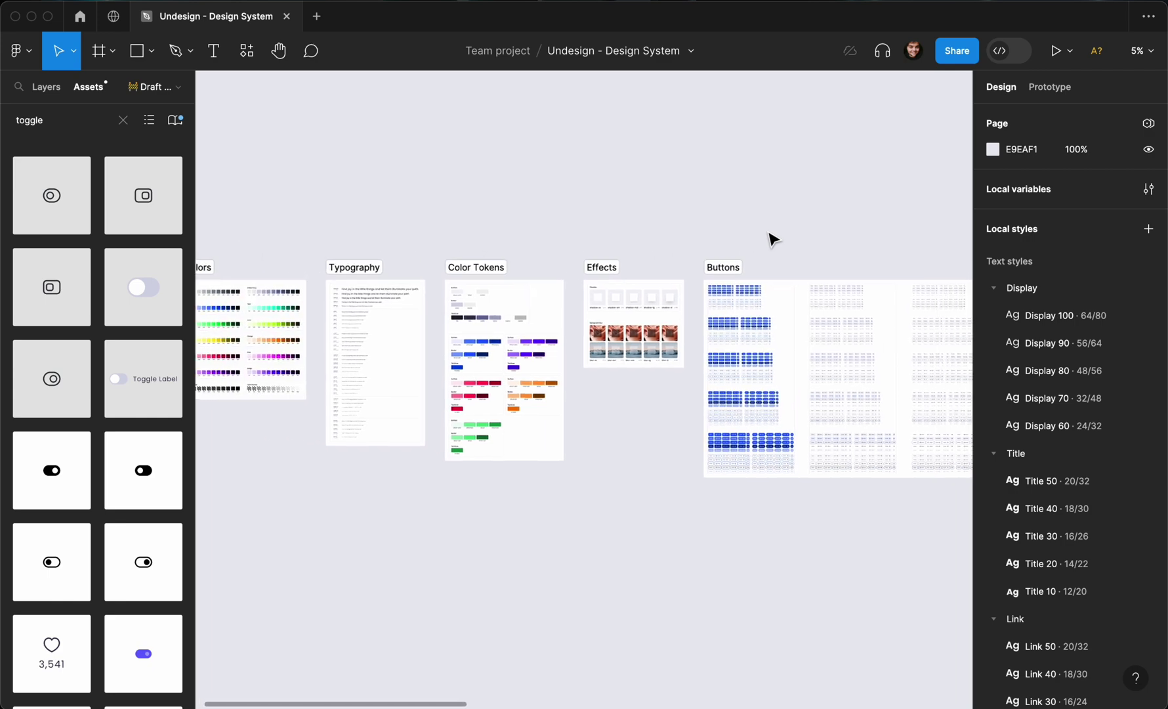
scroll(773, 238, "down", 1)
scroll(773, 238, "right", 8)
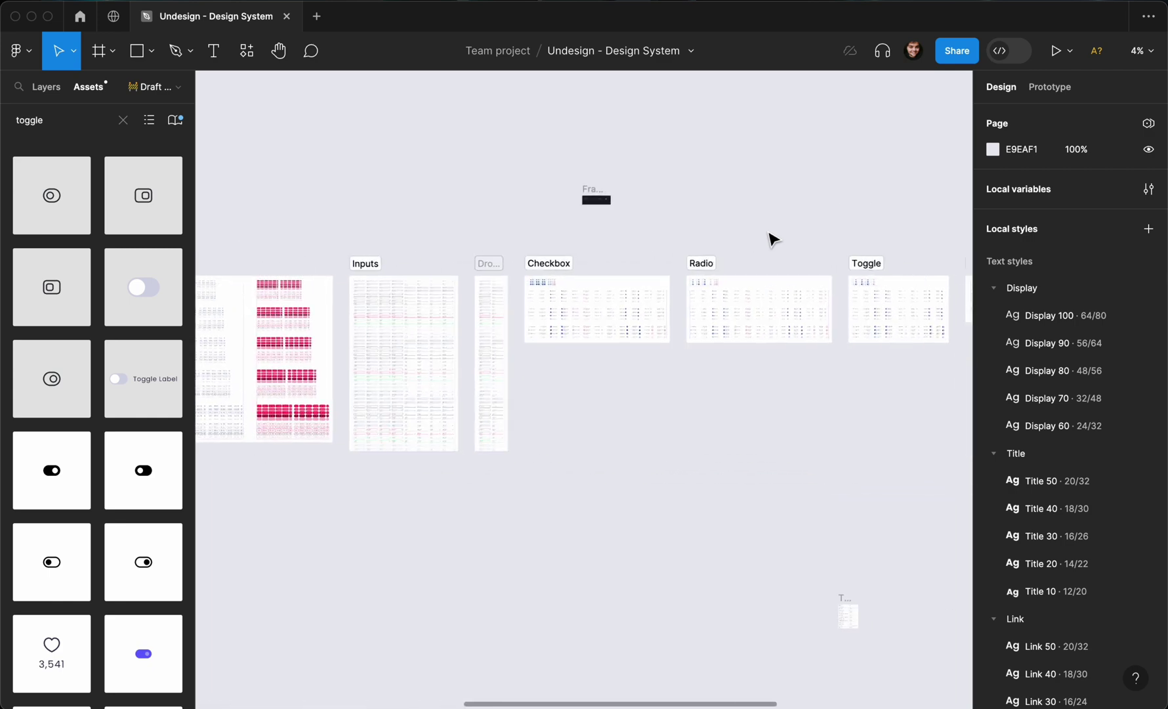